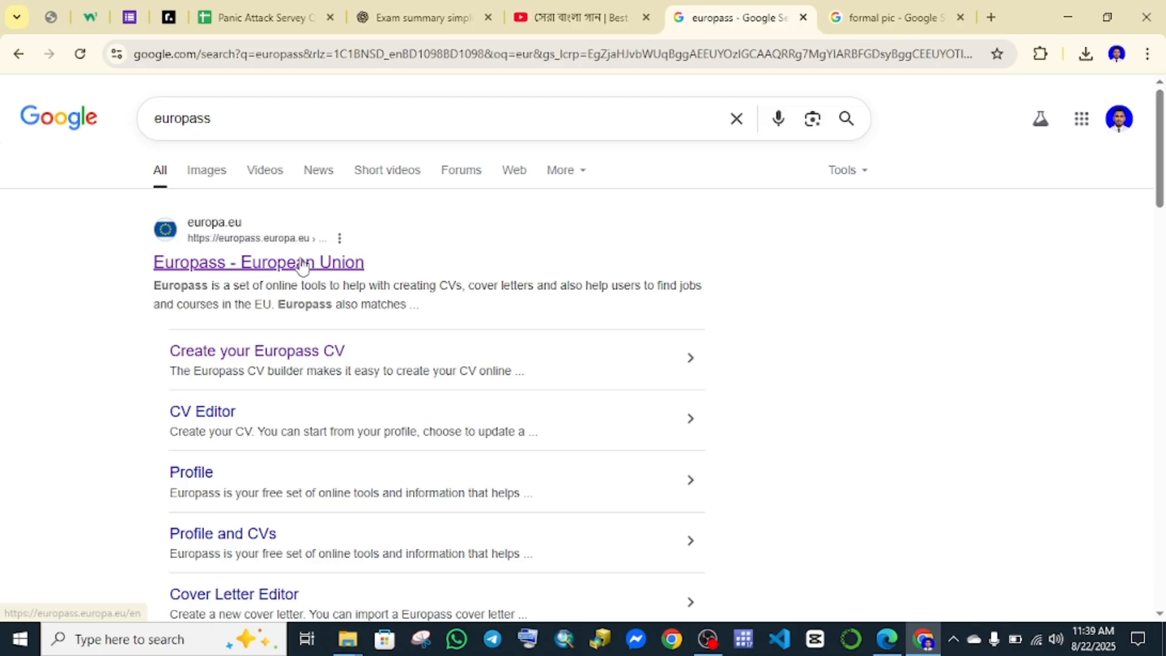
Go to the official Europass website and start creating a Europass CV.
left_click(302, 263)
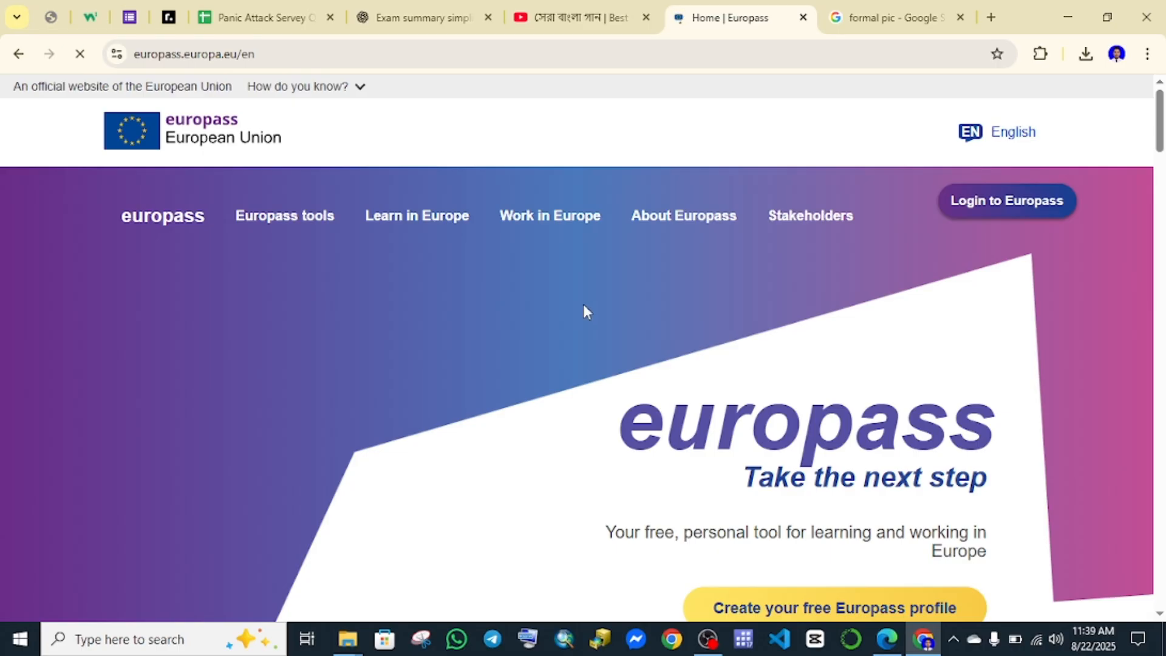
scroll(584, 311, "down", 8)
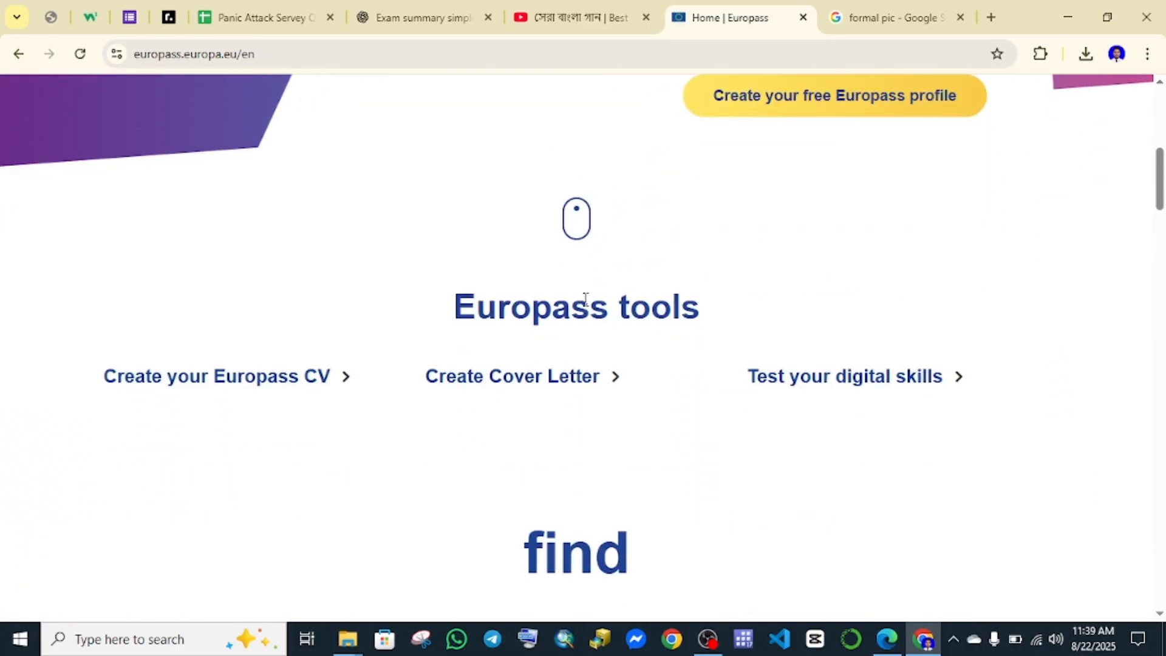
scroll(585, 298, "down", 1)
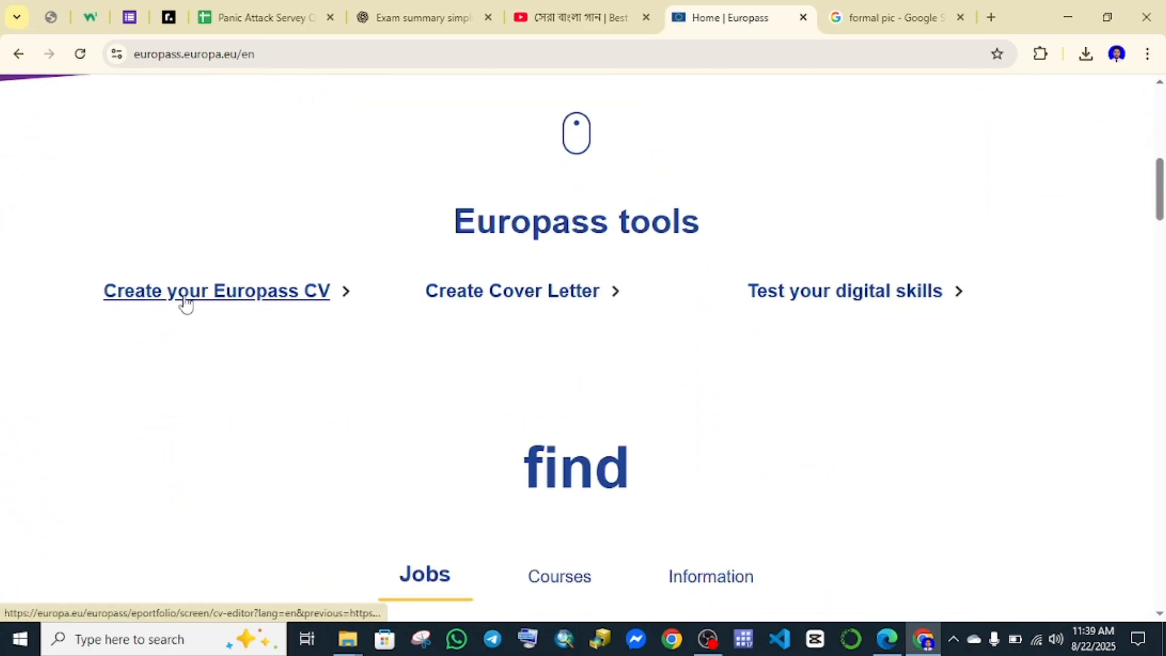
left_click(234, 303)
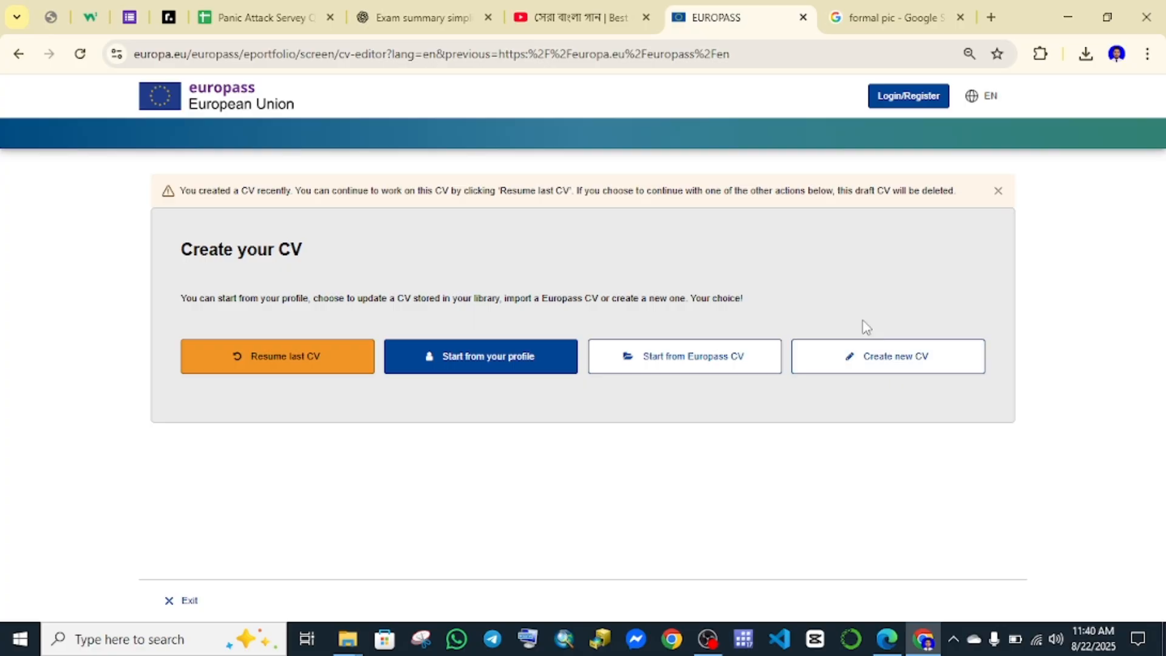
Start a new blank CV from scratch, discarding the previous draft.
left_click(892, 363)
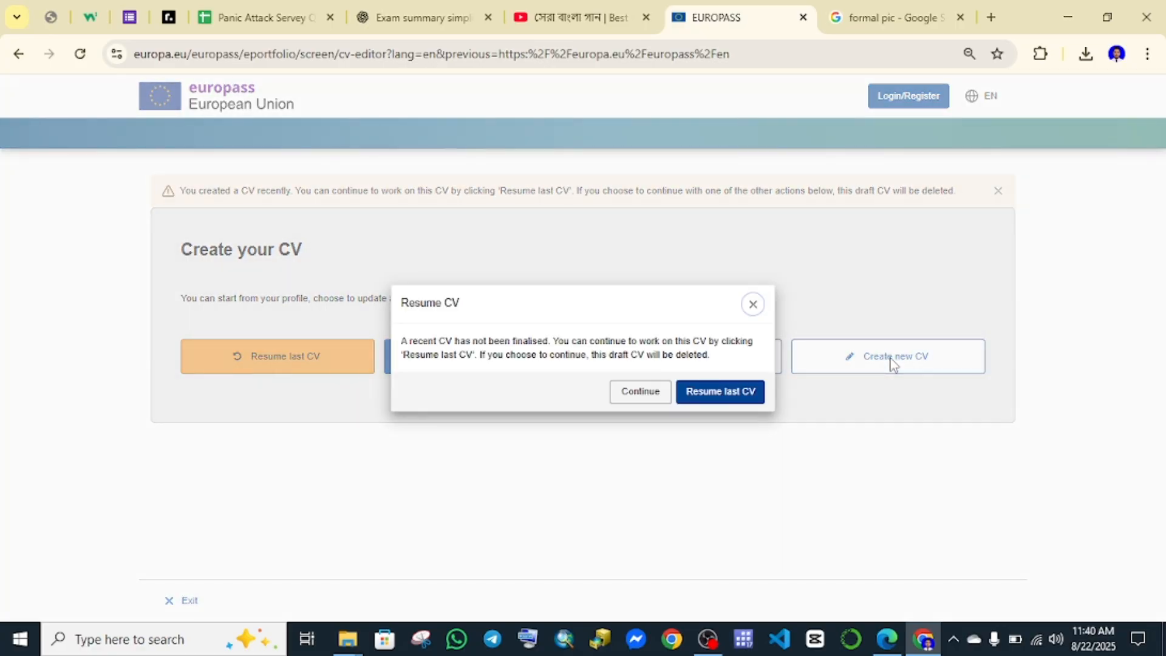
left_click(643, 394)
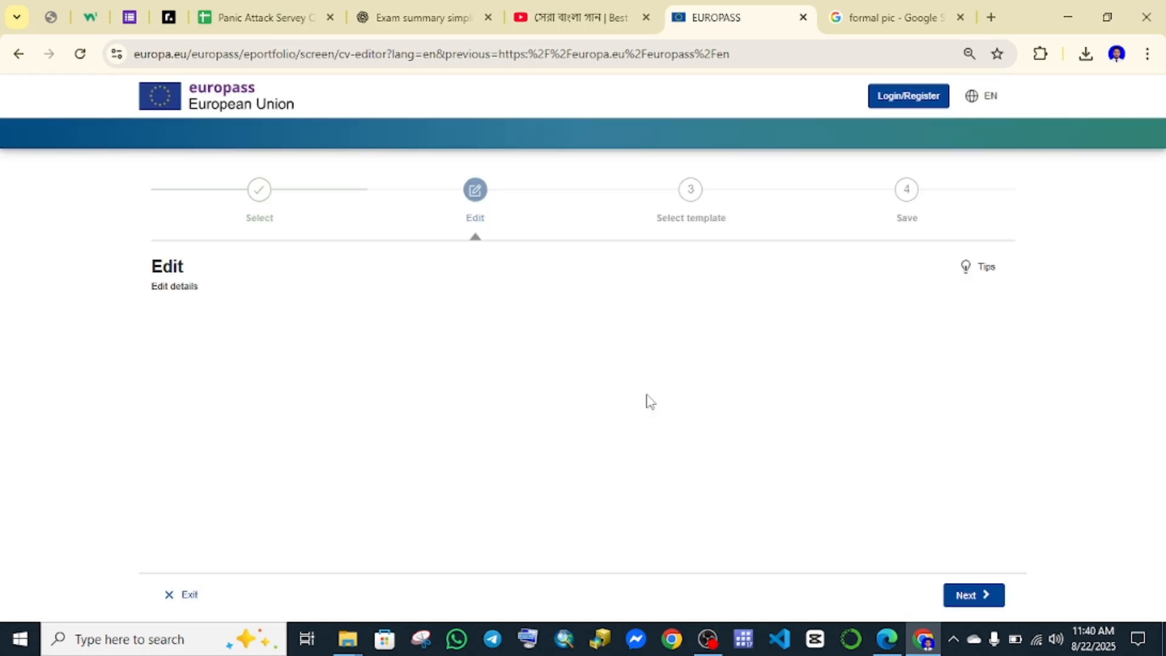
scroll(549, 359, "down", 3)
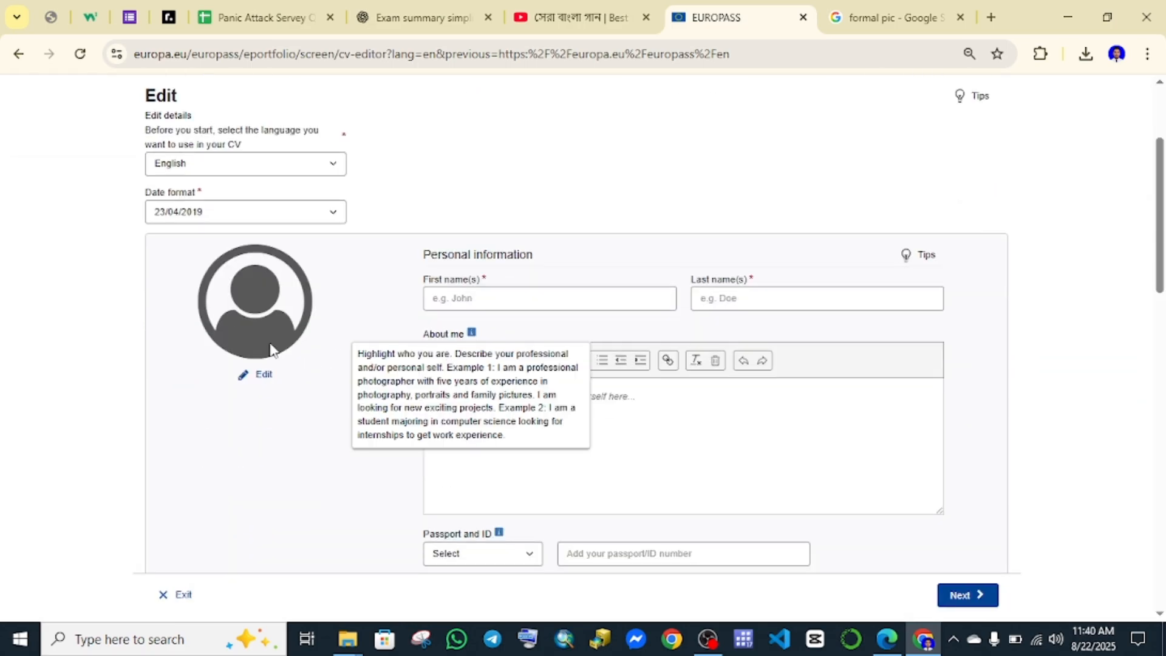
scroll(231, 326, "up", 2)
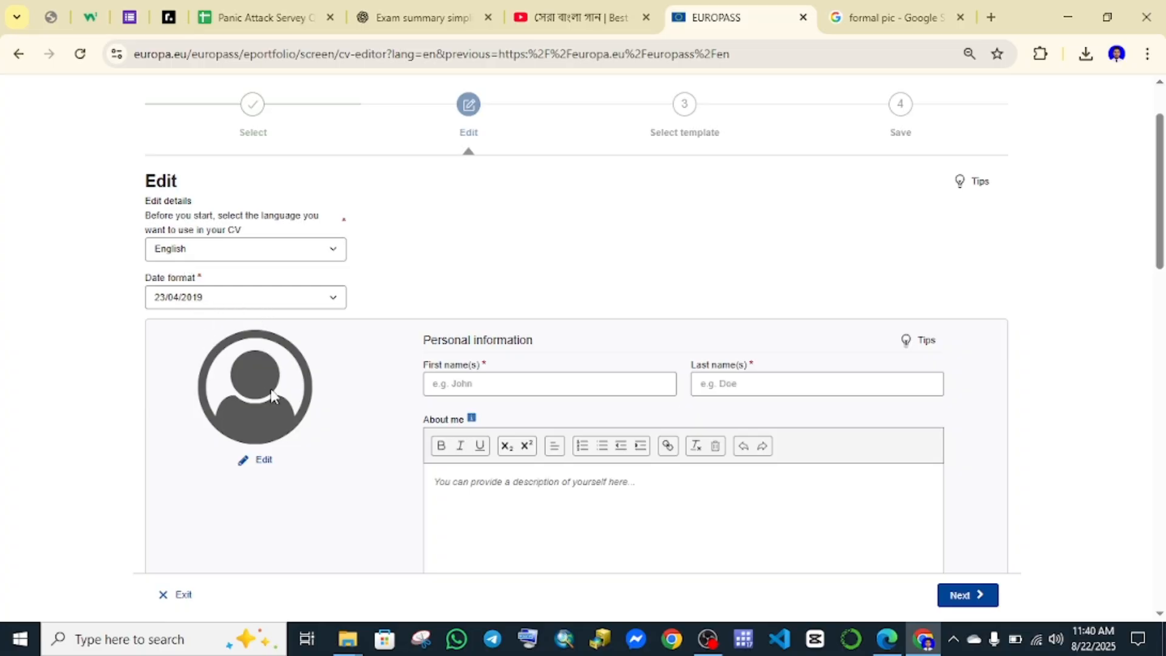
Load the portrait from Desktop > CV making into the profile picture cropper.
left_click(263, 463)
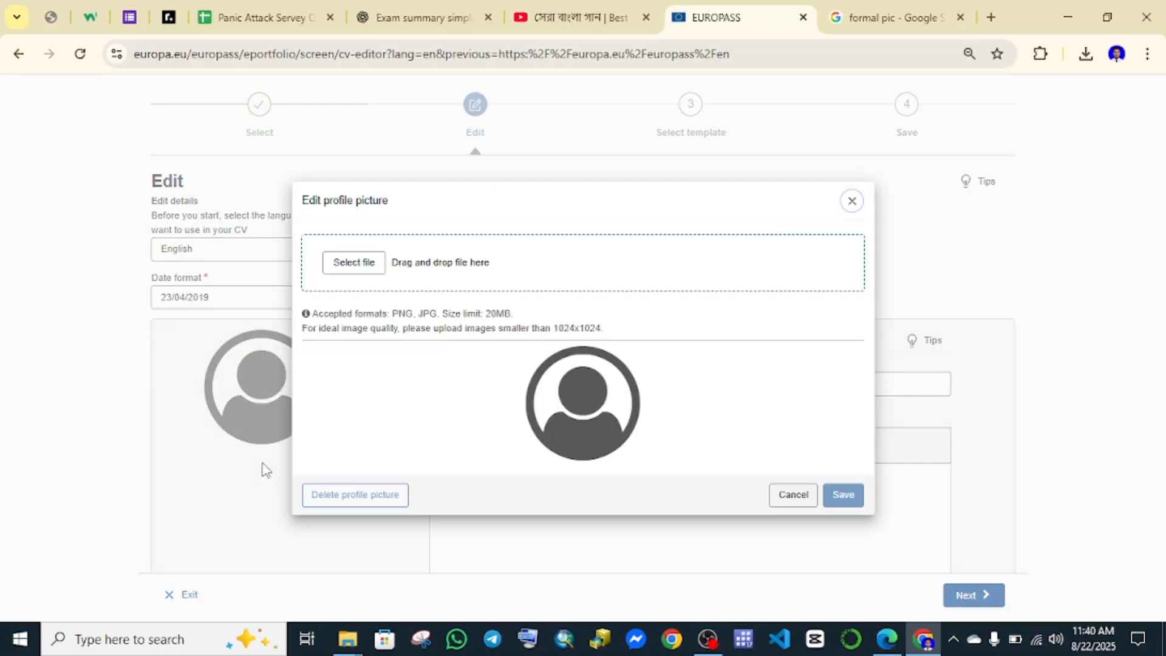
left_click(374, 262)
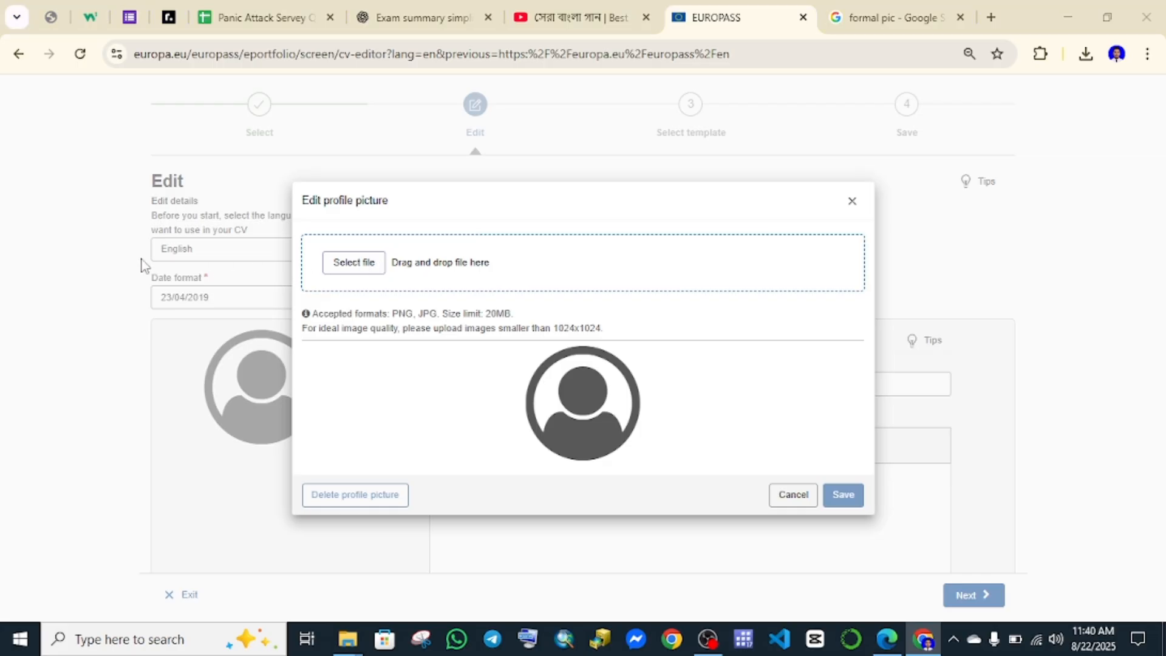
left_click(82, 145)
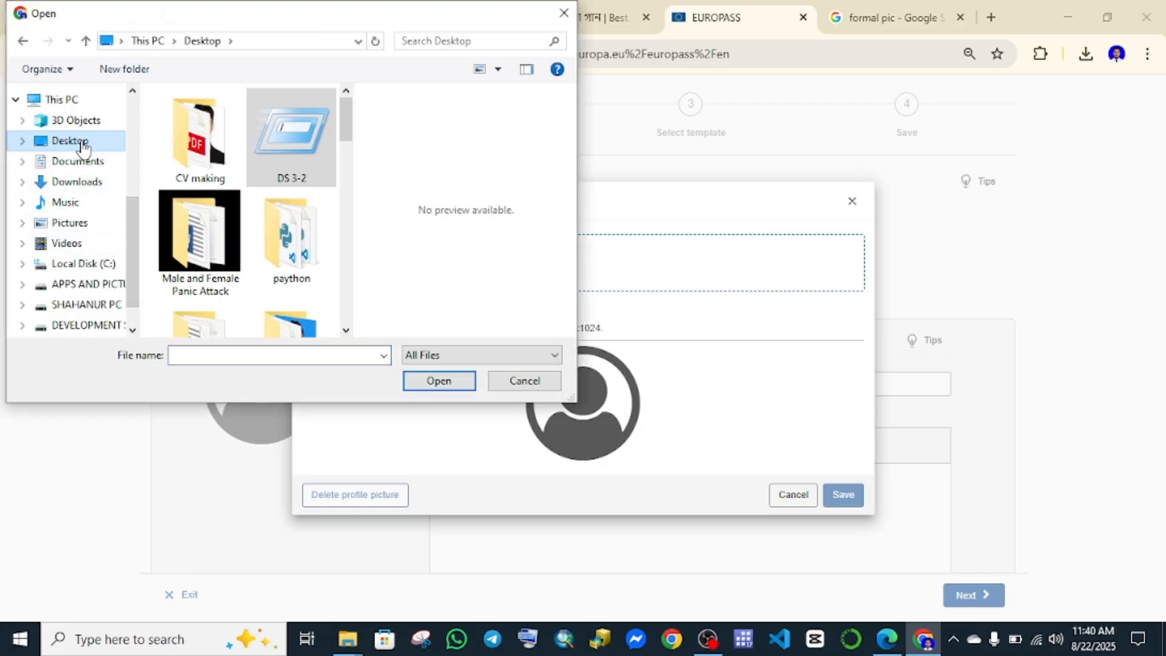
double_click(221, 147)
left_click(222, 147)
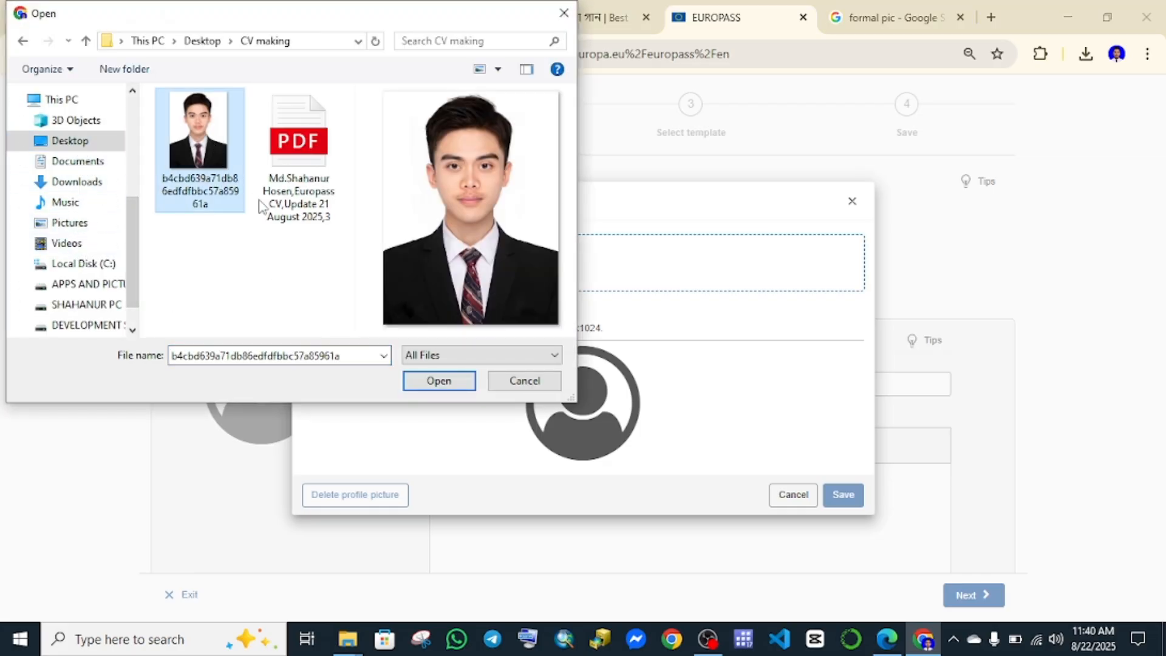
left_click(438, 381)
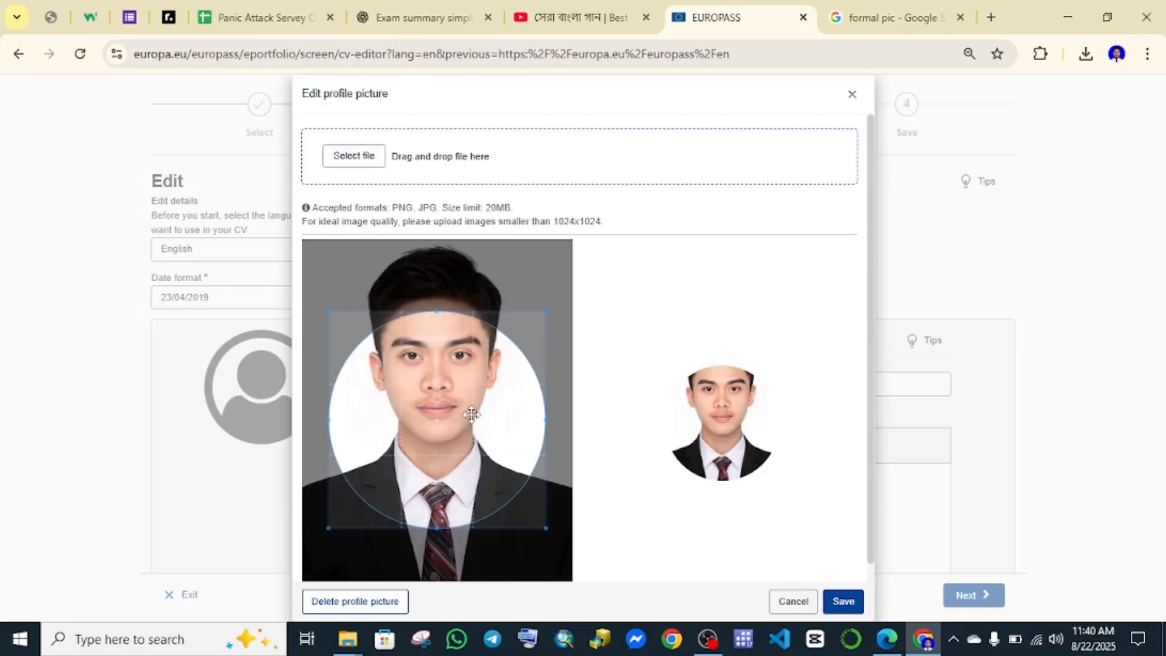
Centre the crop circle on the face and save the profile picture.
left_click_drag(471, 414, 450, 340)
scroll(451, 340, "down", 2)
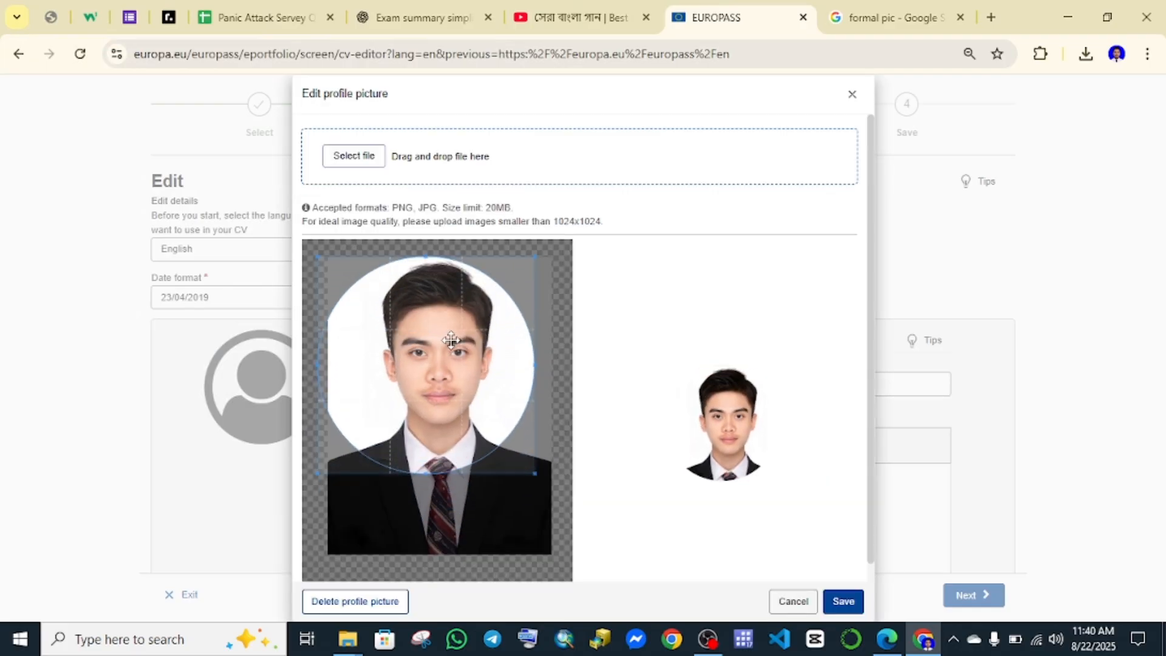
scroll(451, 340, "up", 2)
scroll(451, 340, "down", 2)
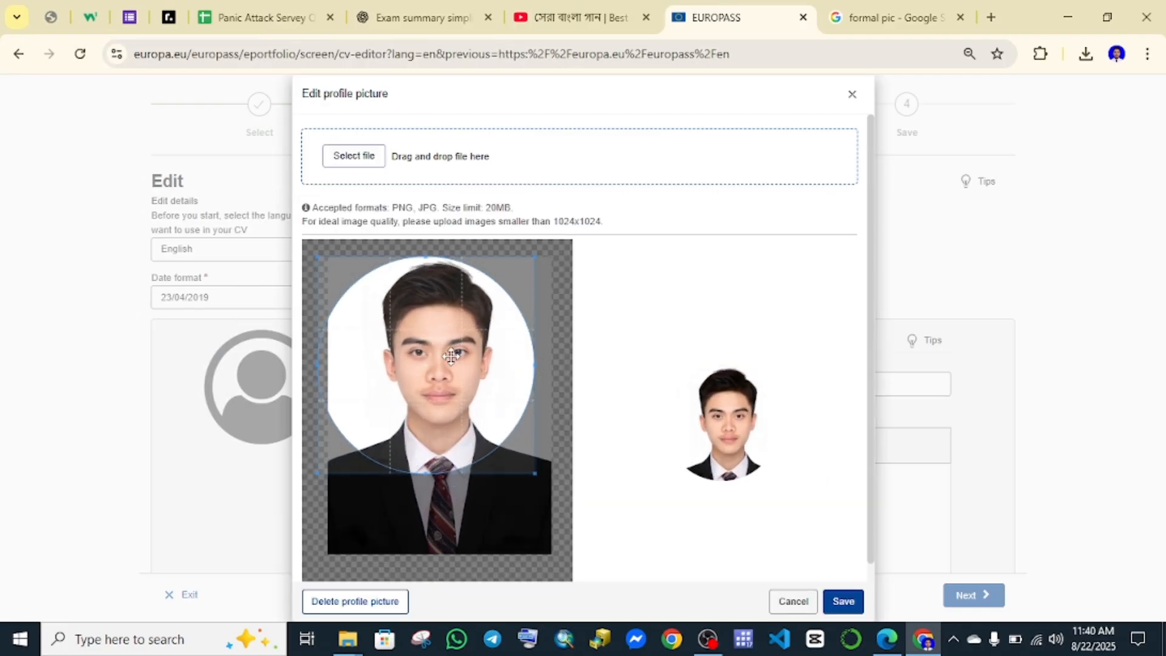
mouse_move(450, 357)
left_mouse_down()
mouse_move(437, 360)
mouse_move(461, 354)
left_mouse_up()
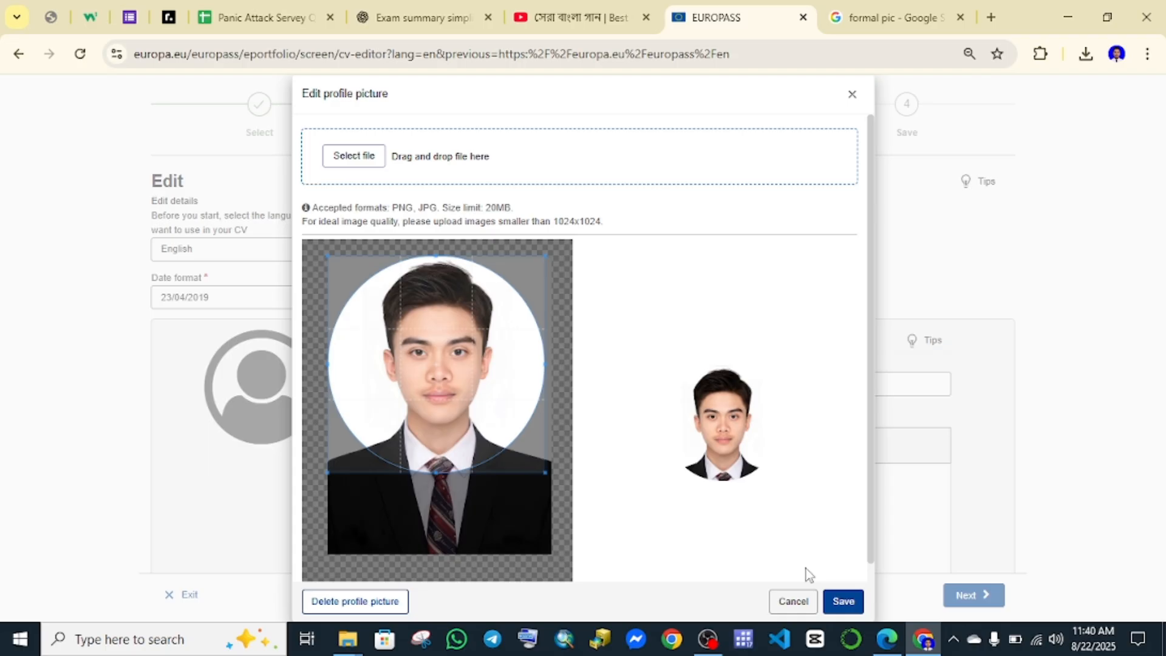
left_click(830, 601)
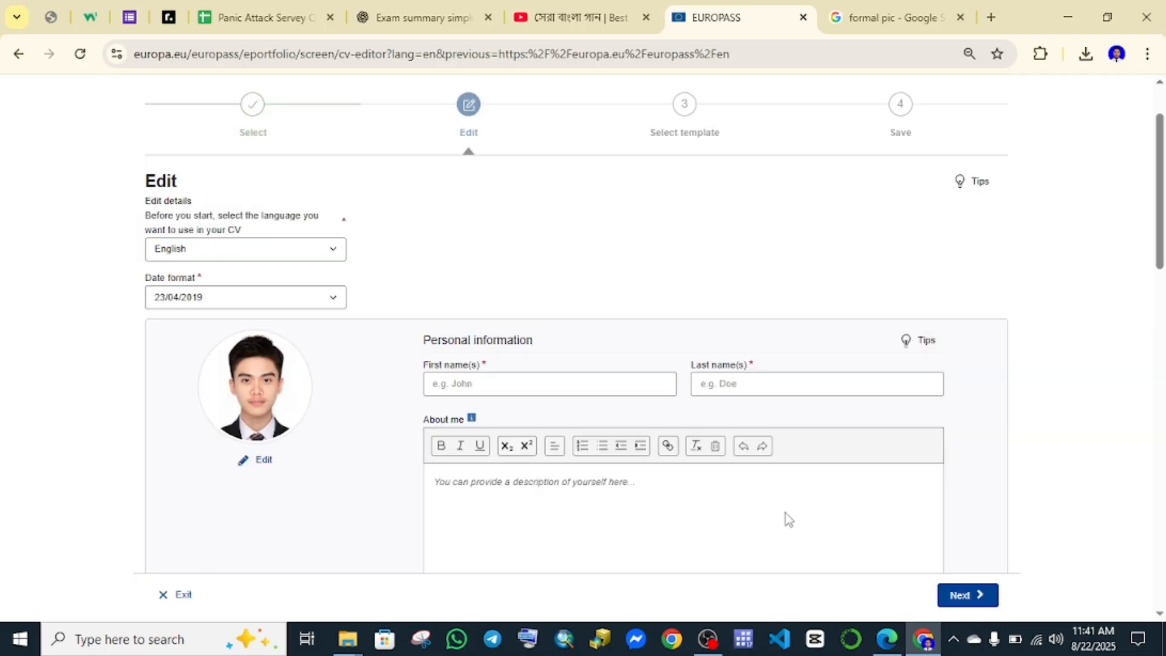
Enter the applicant's first name and last name.
scroll(409, 359, "down", 2)
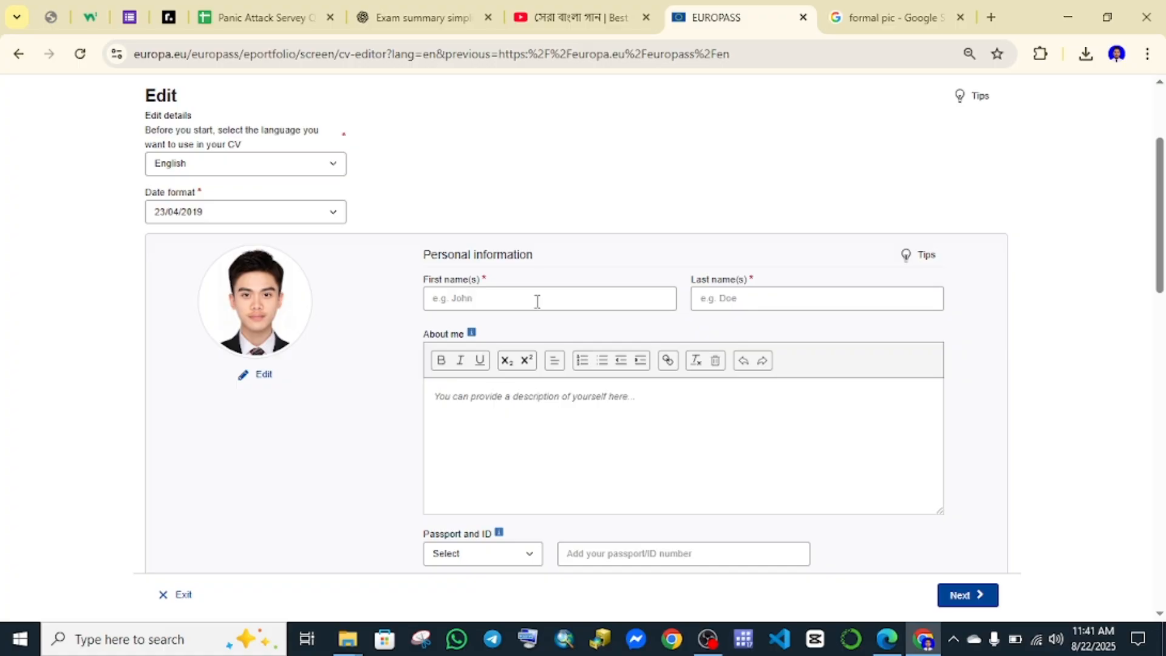
left_click(517, 303)
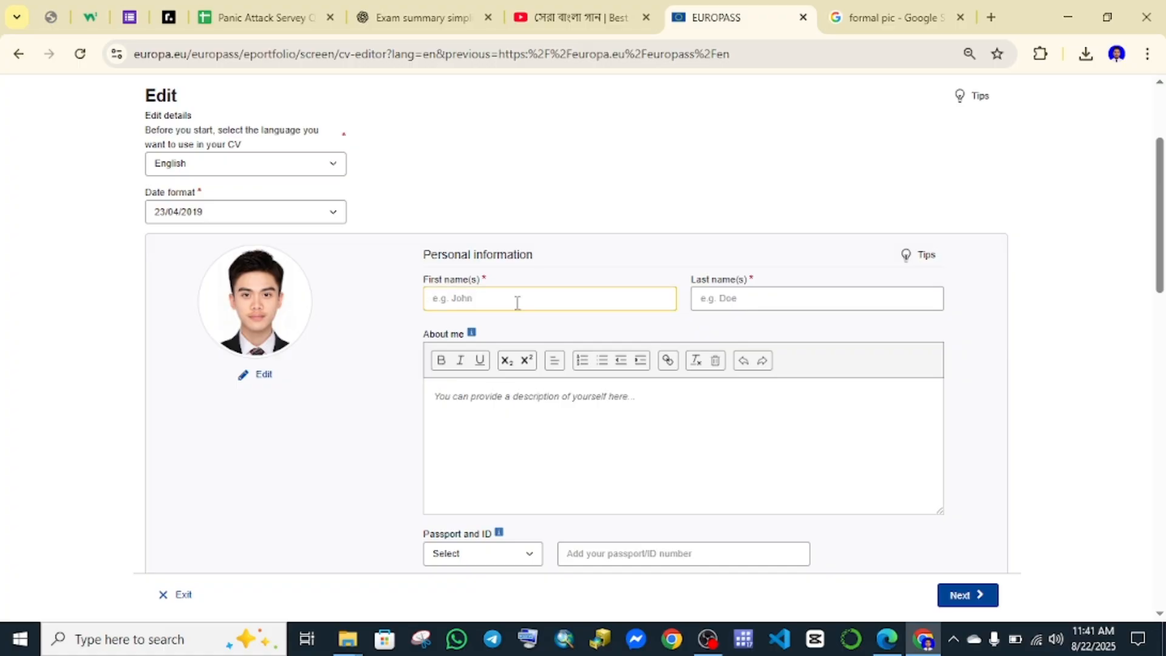
left_click(721, 301)
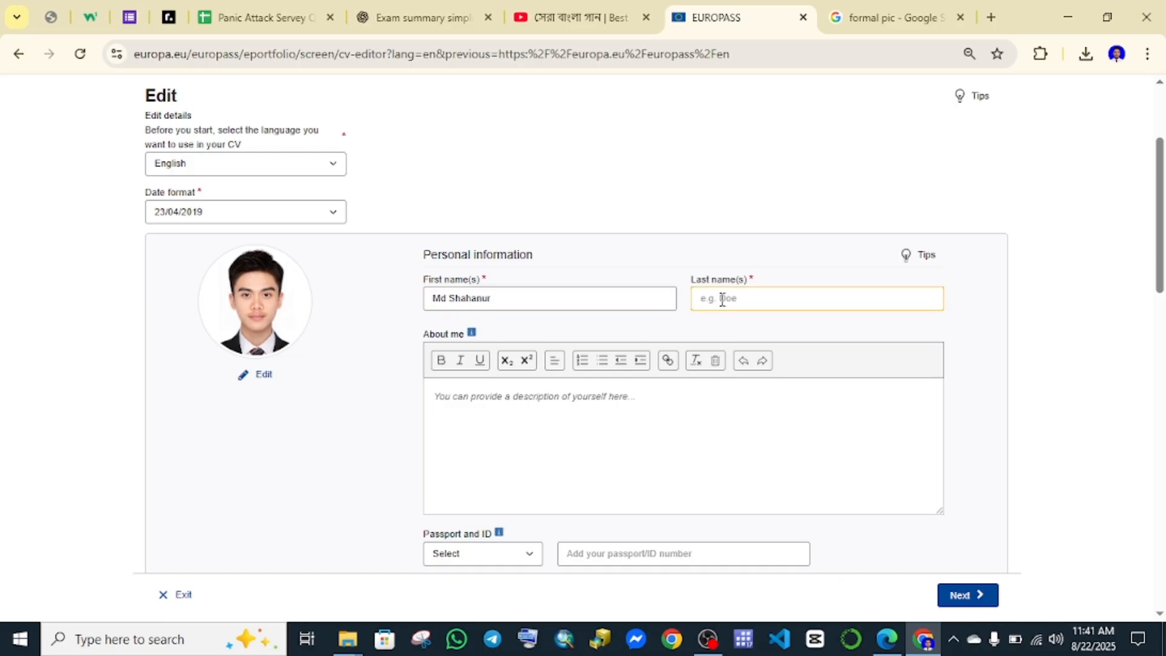
Replace the About me placeholder with the filler text 'hhihkkjllokk'.
scroll(729, 310, "down", 3)
left_click(533, 253)
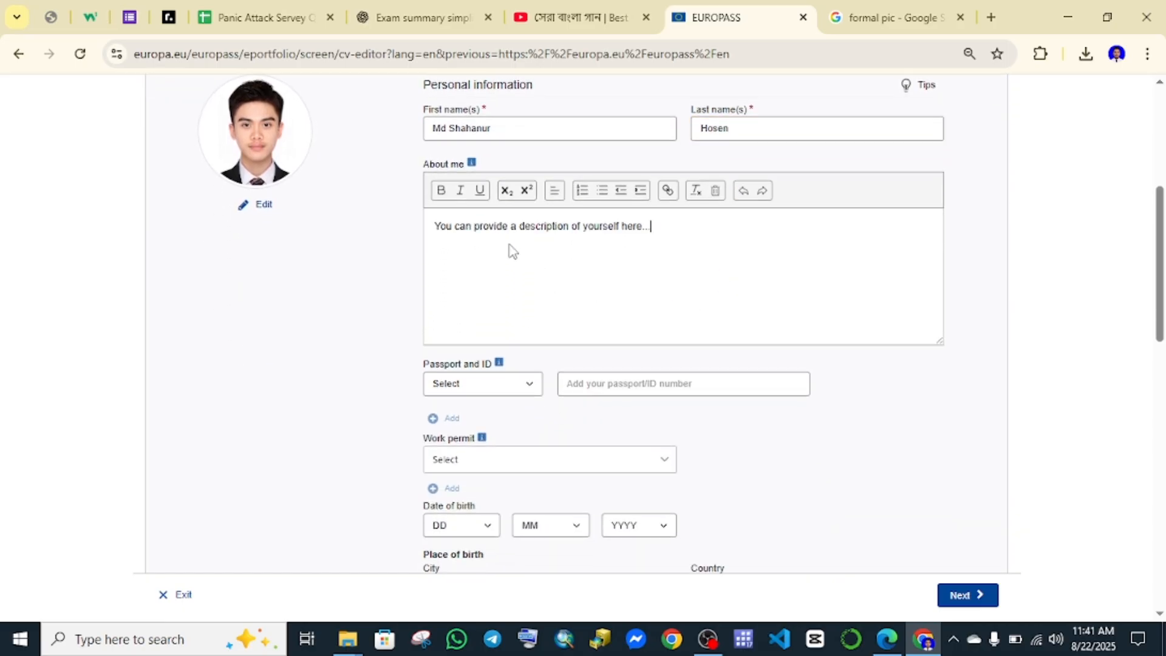
left_click_drag(683, 226, 419, 234)
key("BackSpace")
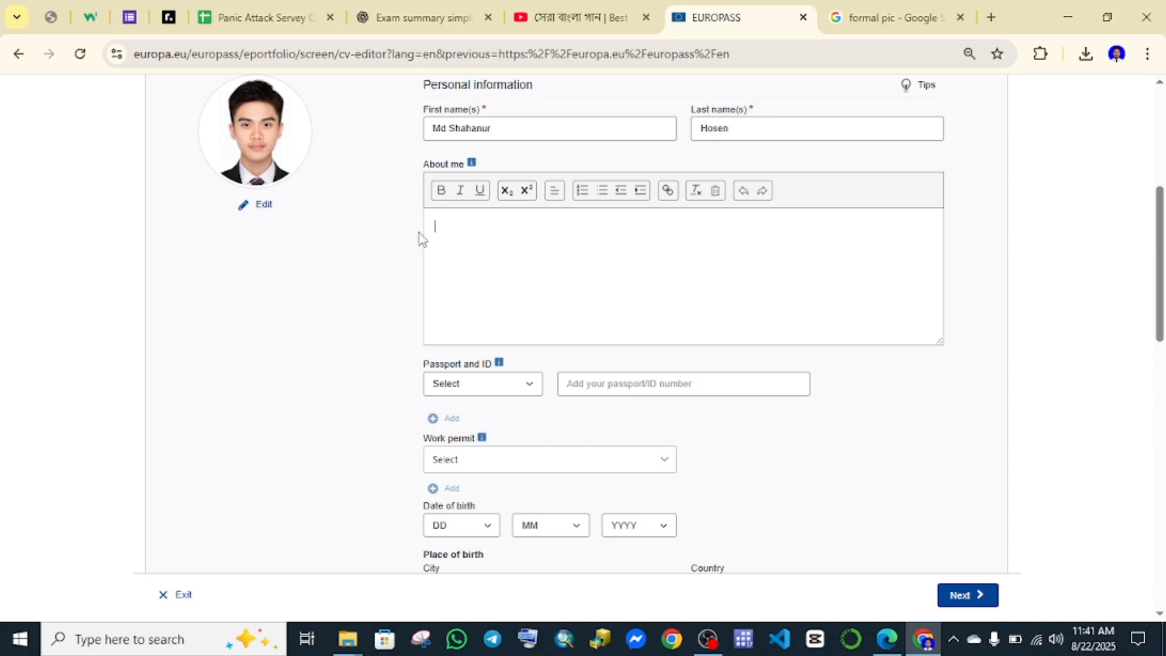
type("hhihkkjllokk")
scroll(501, 252, "down", 1)
scroll(508, 247, "down", 2)
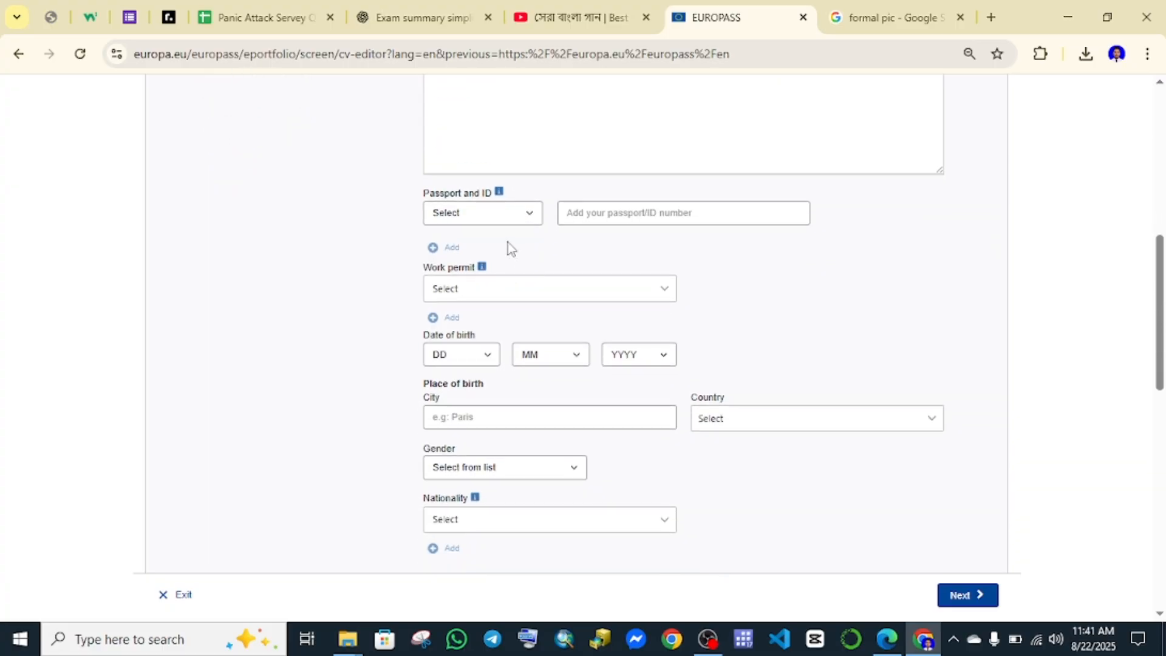
scroll(484, 138, "up", 4)
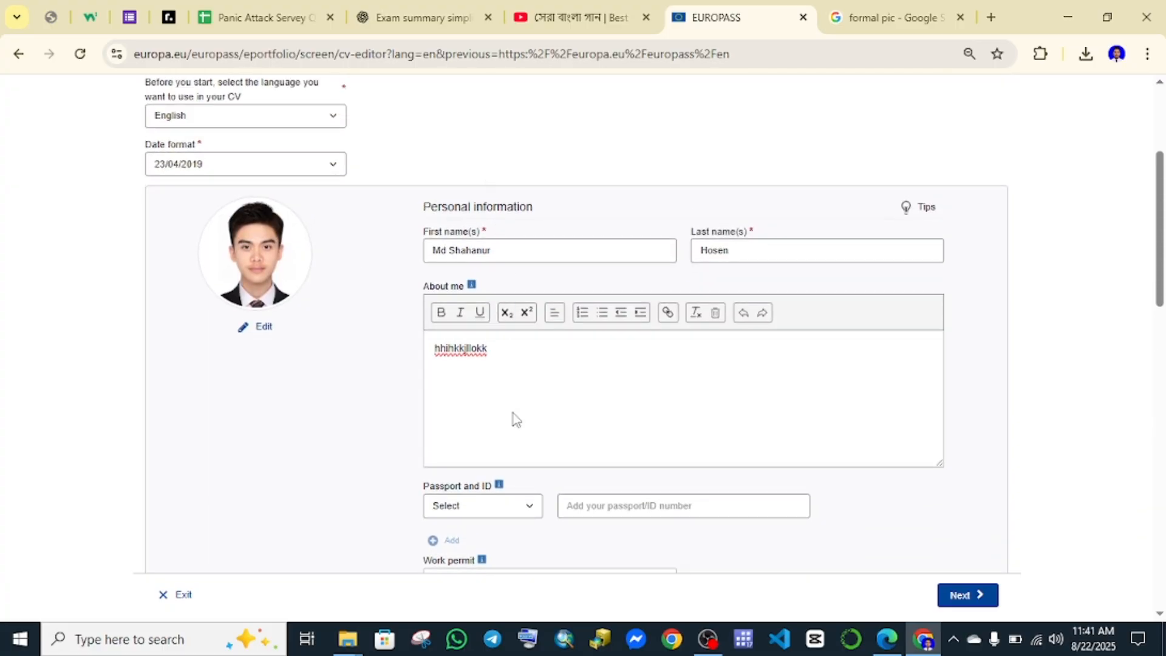
scroll(498, 400, "down", 2)
Set the identity document type to ID and enter the ID number.
left_click(501, 340)
left_click(464, 378)
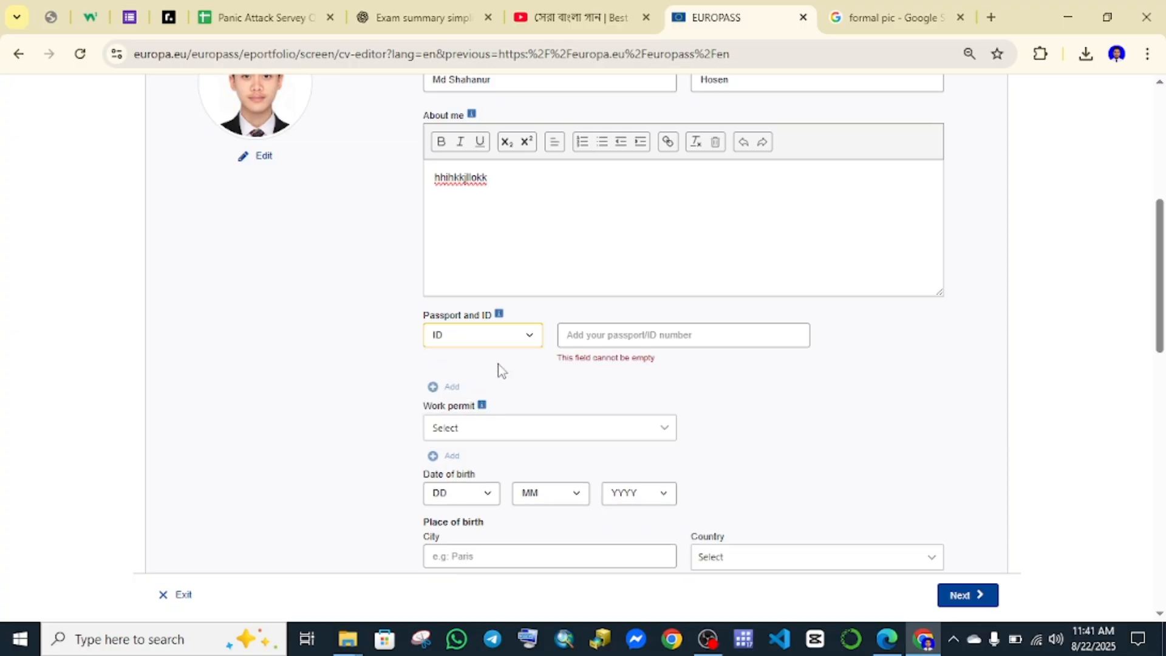
left_click(615, 334)
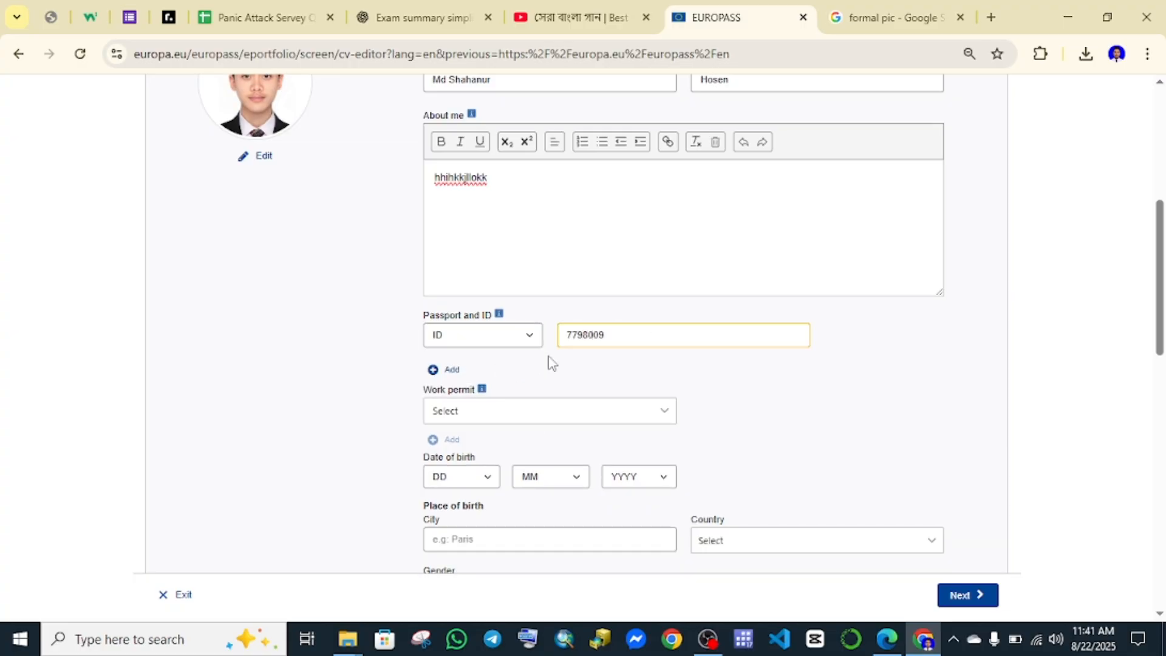
Set the date of birth to 2/7/1999.
scroll(534, 363, "down", 3)
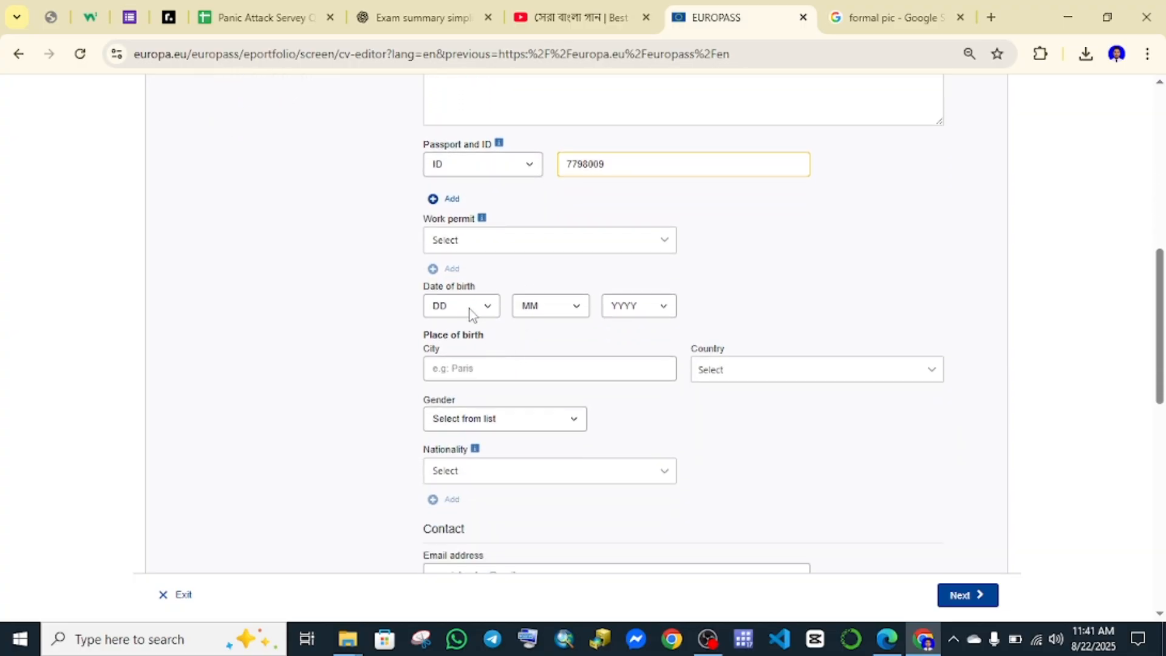
left_click(469, 307)
left_click(451, 378)
left_click(533, 307)
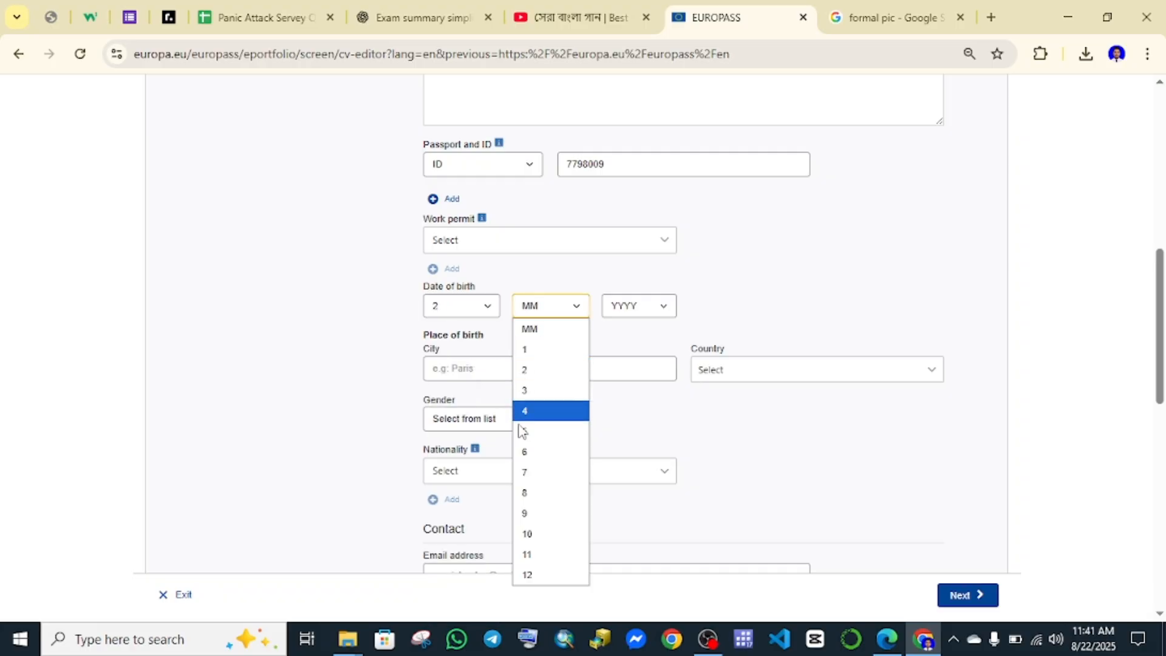
left_click(527, 472)
left_click(628, 306)
scroll(628, 529, "down", 5)
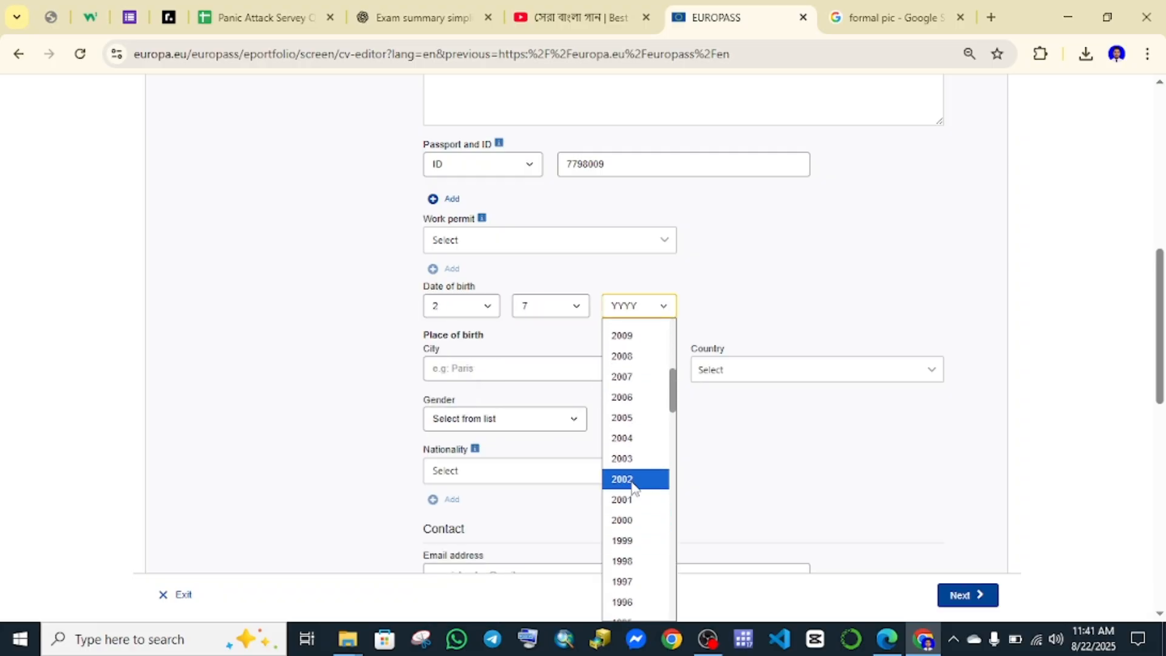
left_click(631, 540)
Enter the city of birth and choose Bangladesh as the country of birth.
scroll(635, 551, "down", 3)
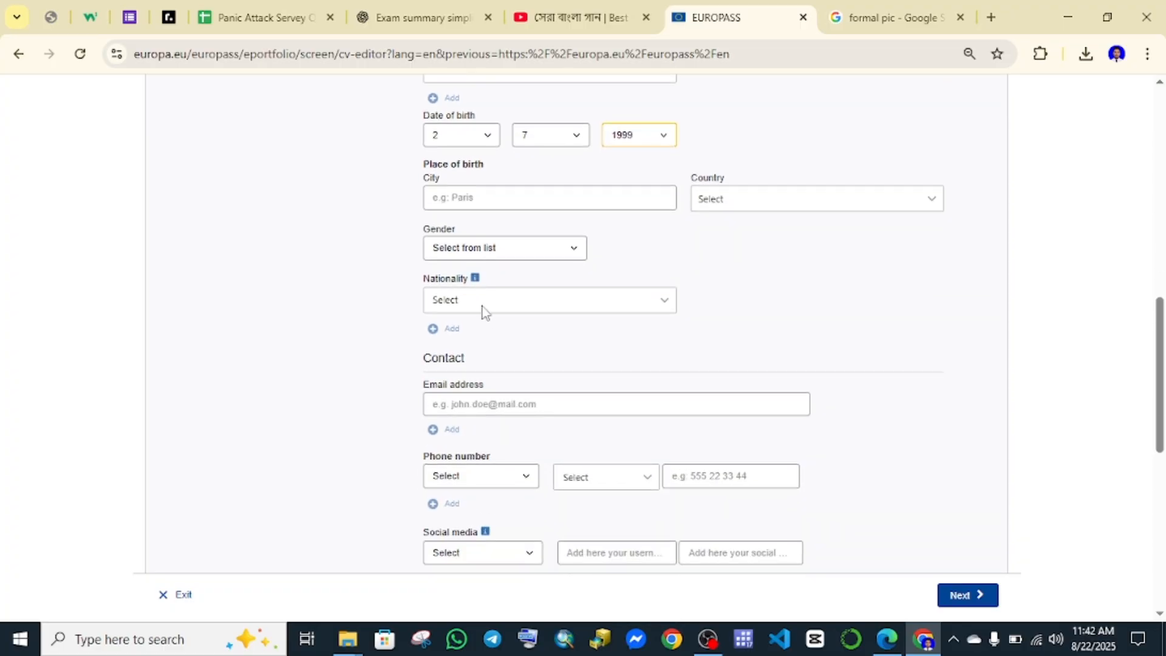
left_click(487, 190)
type("ghhgyg")
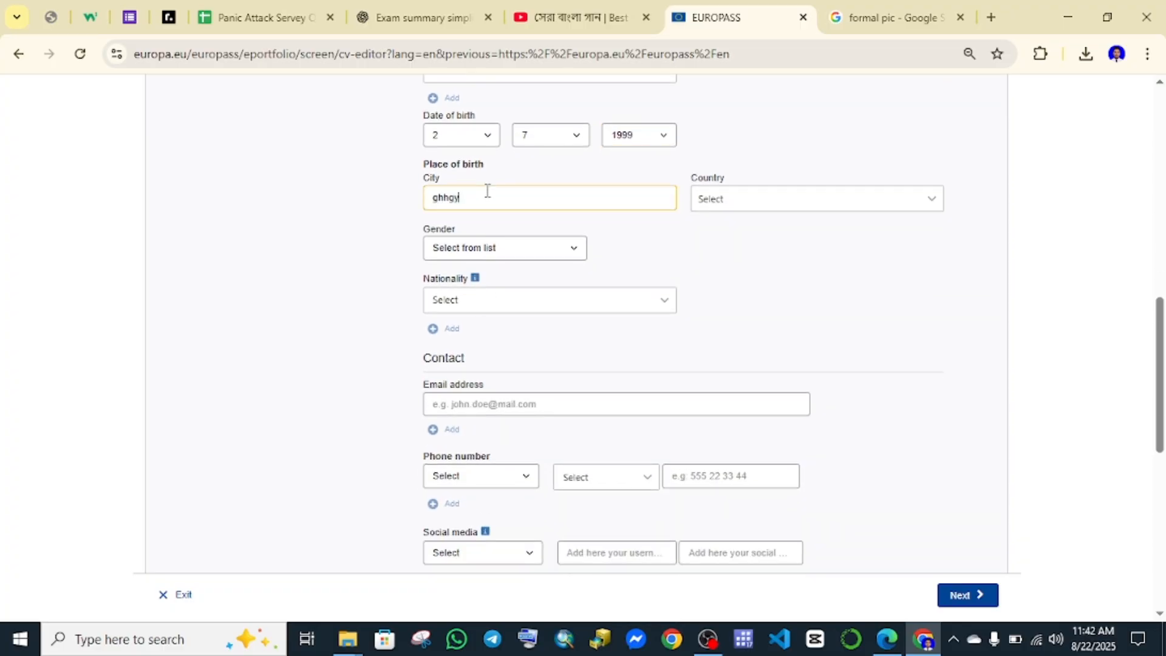
left_click(703, 204)
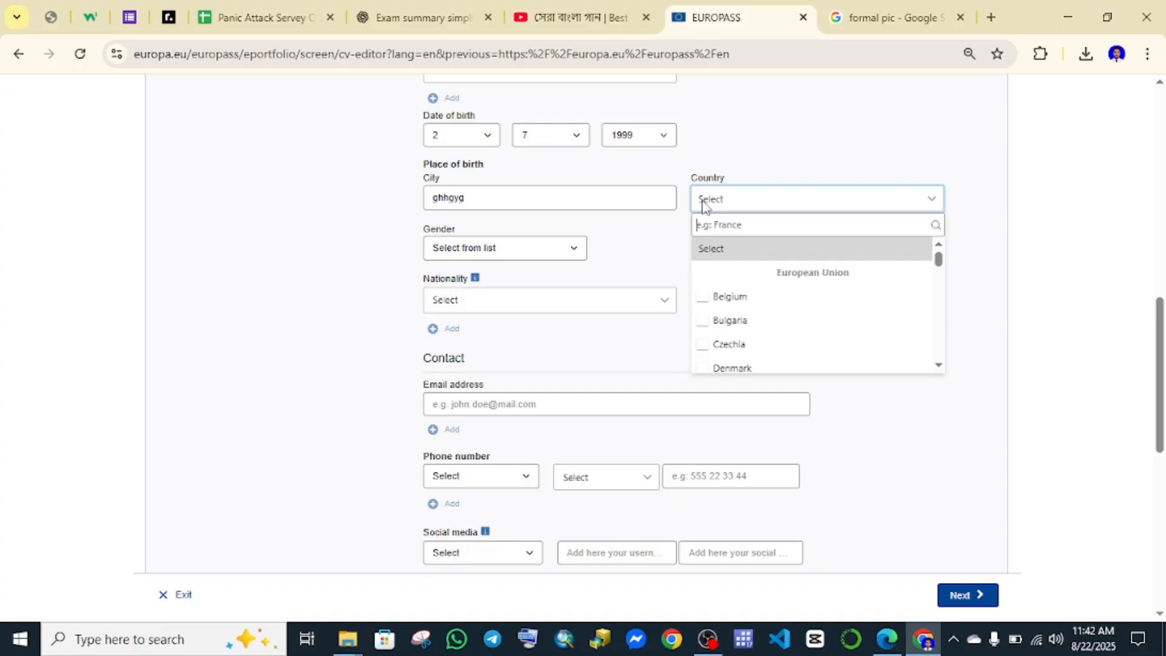
type("bd")
key("BackSpace")
type("an")
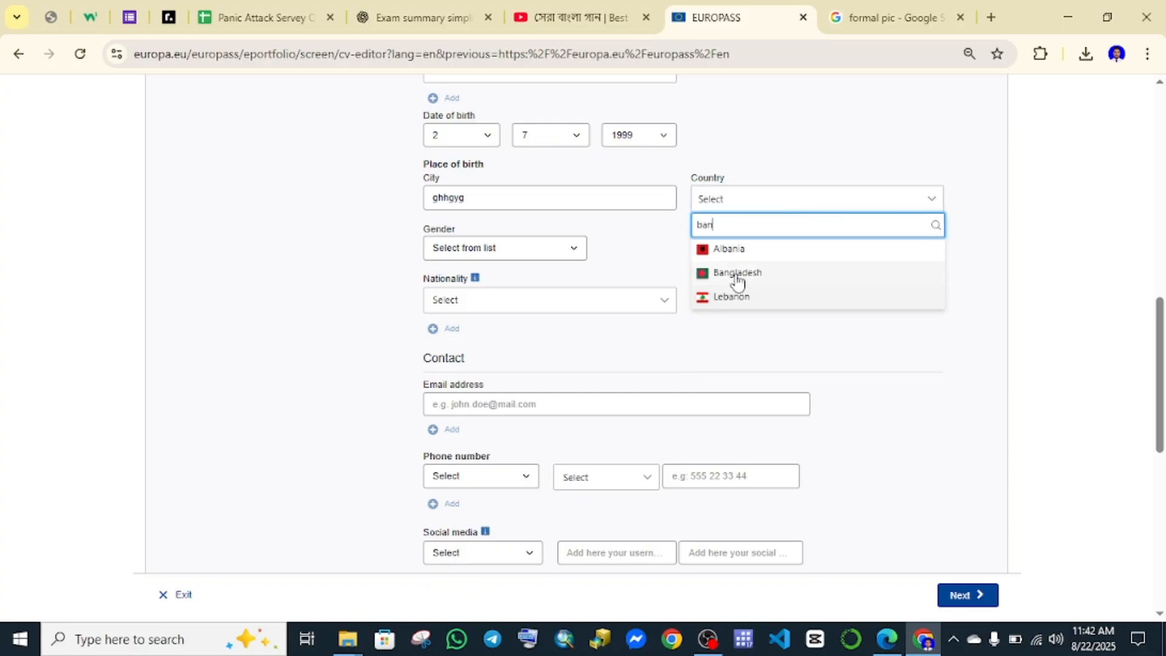
left_click(737, 273)
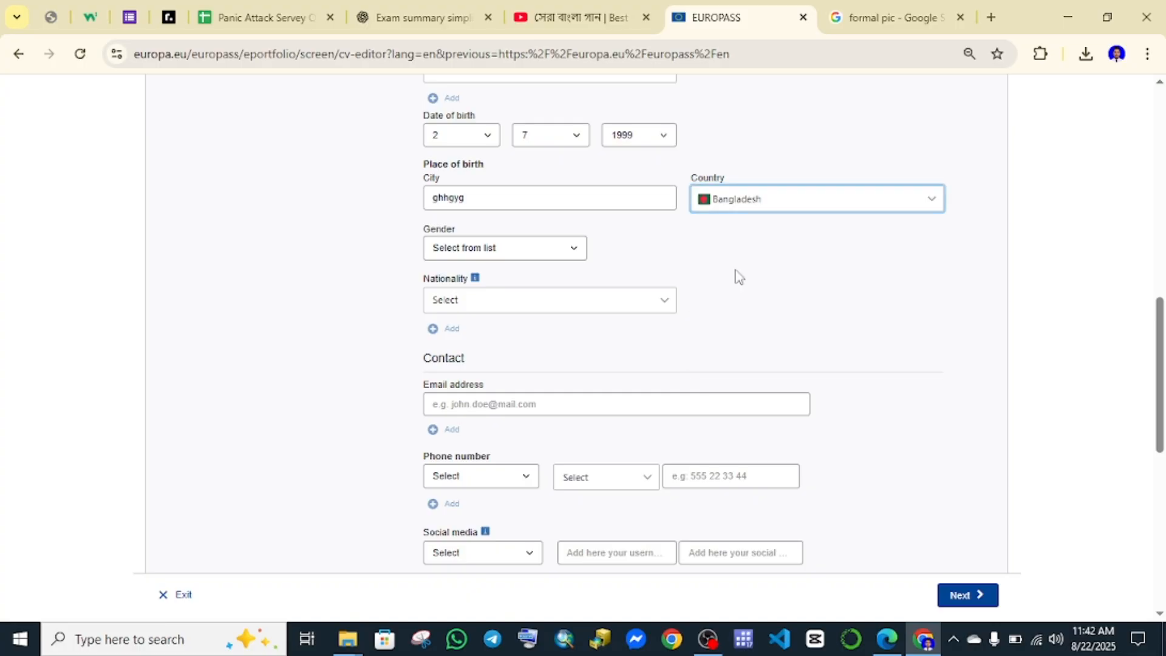
Set the nationality to Bangladeshi.
scroll(489, 211, "down", 1)
left_click(497, 226)
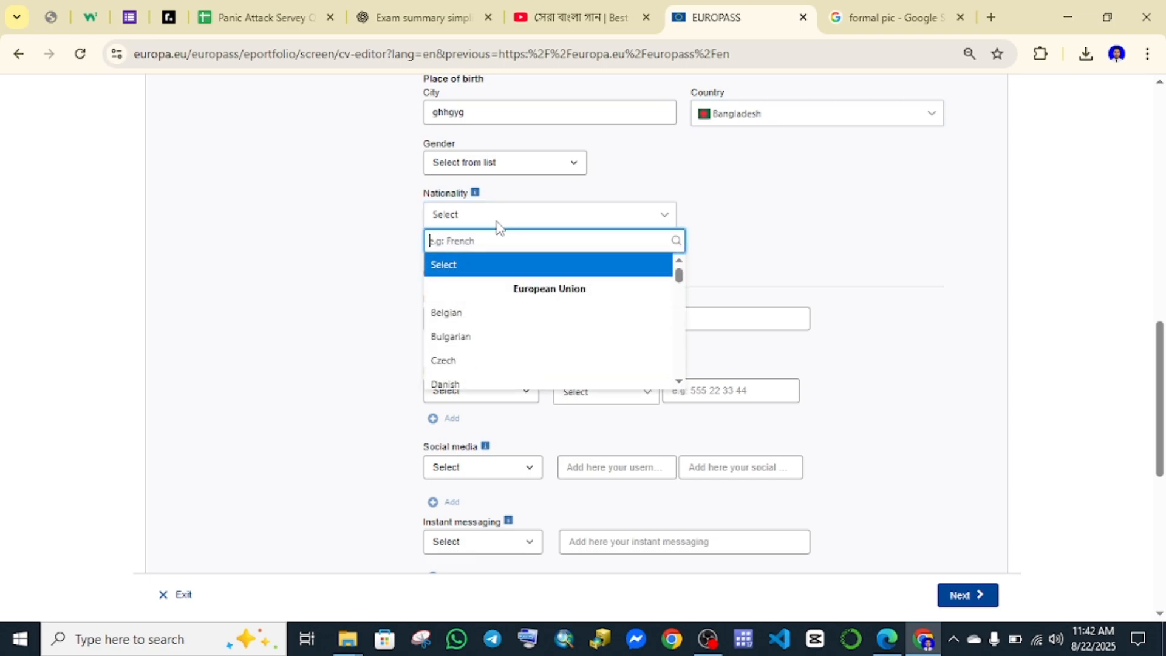
type("ban")
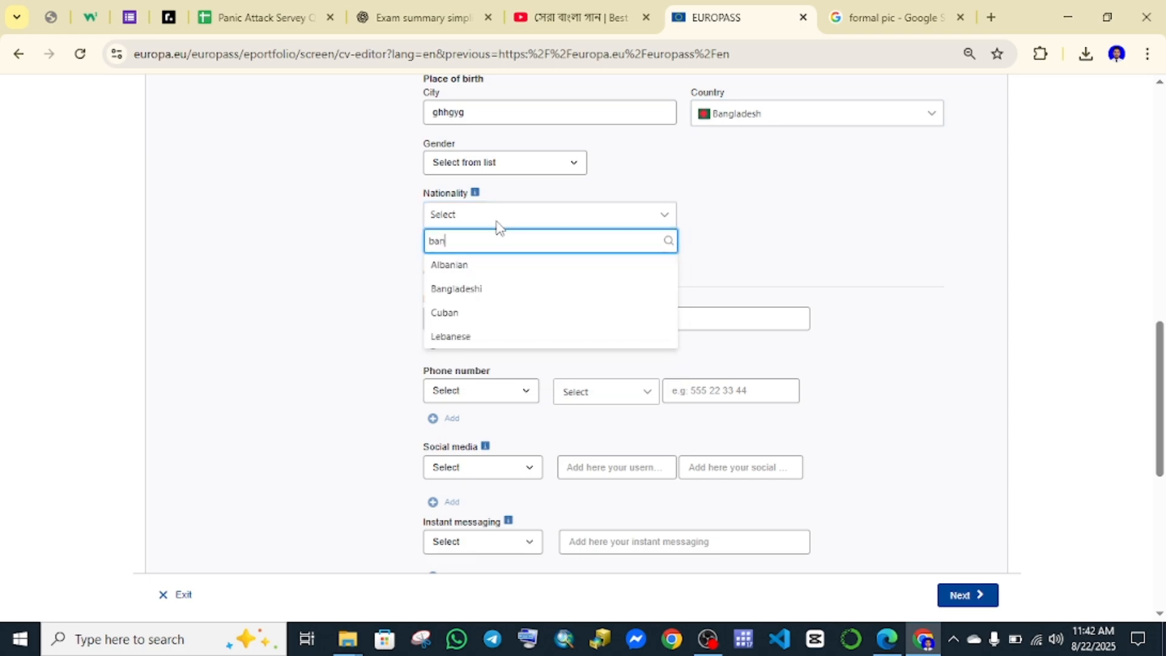
left_click(478, 288)
Enter the contact e-mail address.
scroll(527, 292, "down", 1)
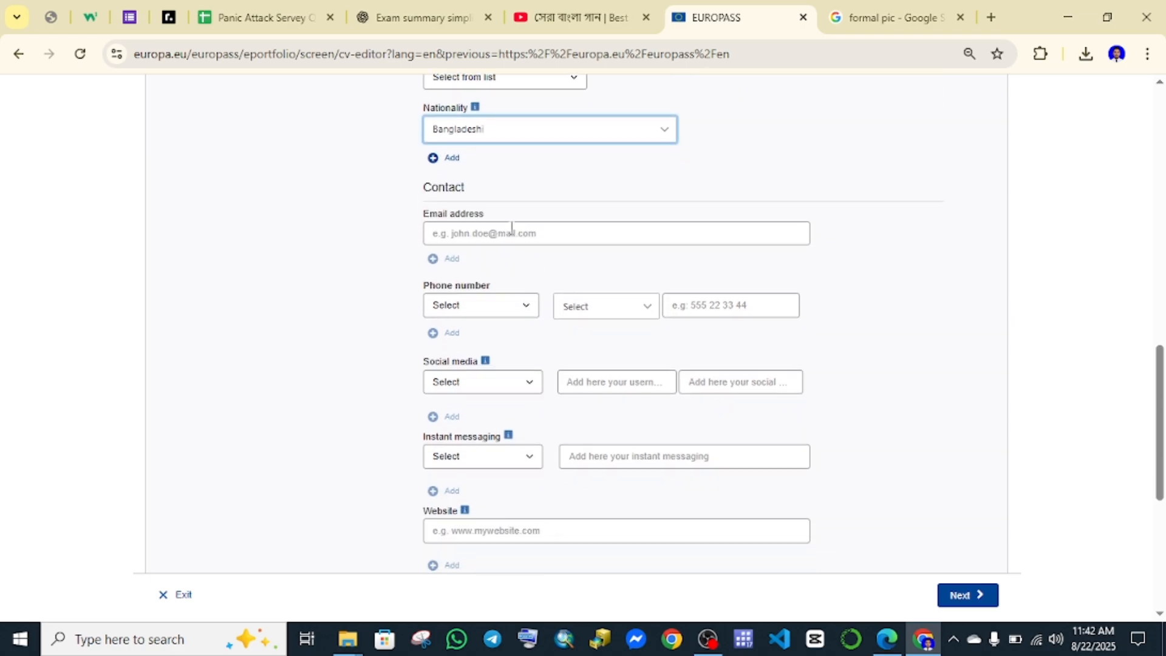
left_click(510, 233)
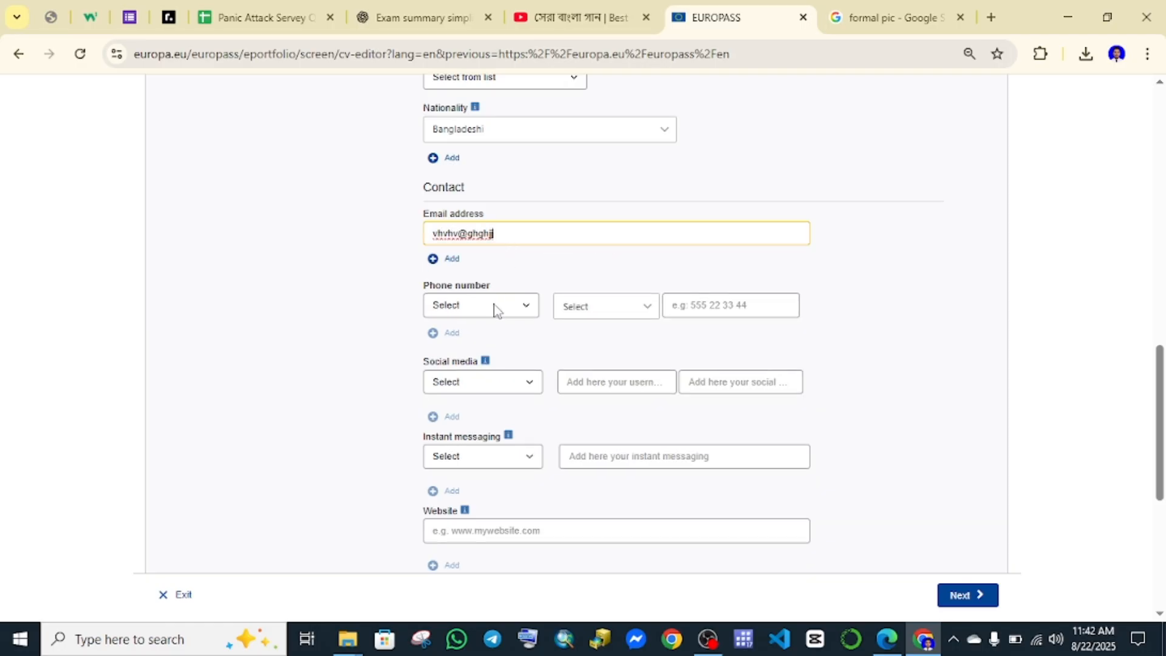
Add a Mobile phone number with the Bangladesh +880 dialling code.
left_click(494, 306)
left_click(490, 343)
left_click(477, 299)
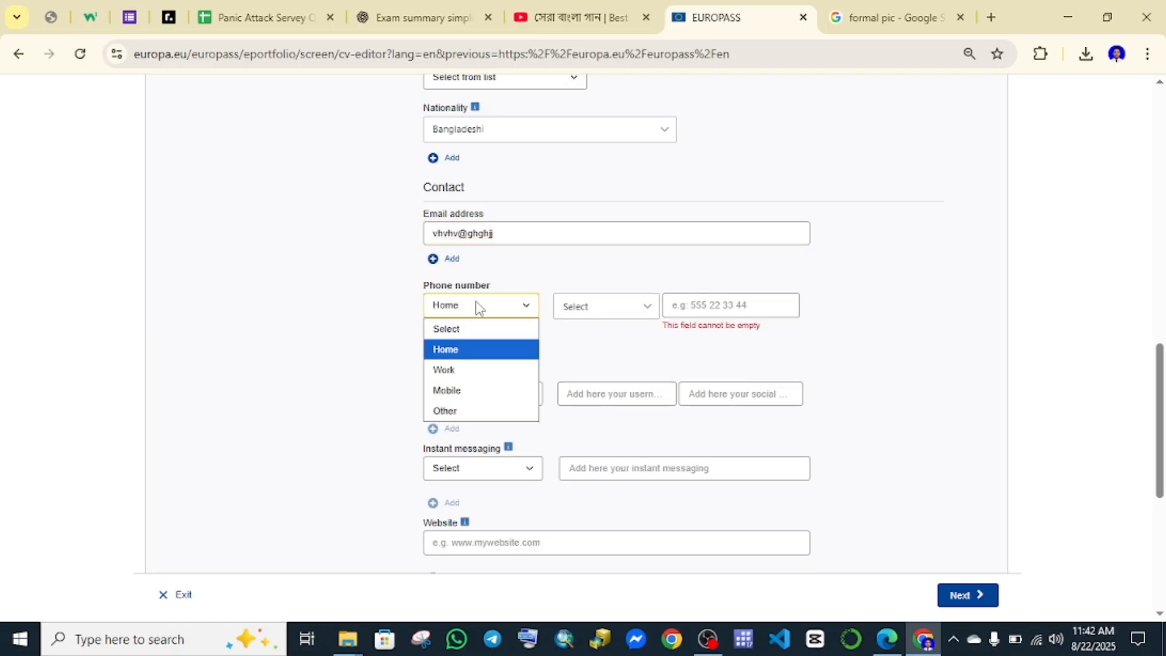
left_click(464, 391)
left_click(608, 310)
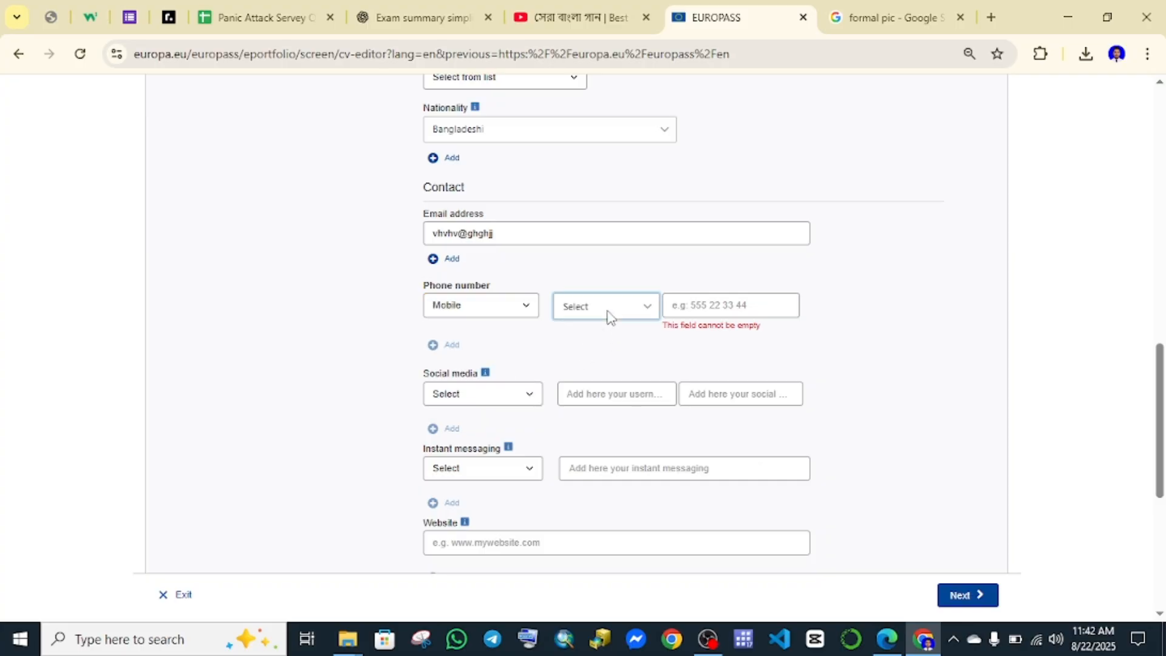
left_click(607, 309)
left_click(607, 310)
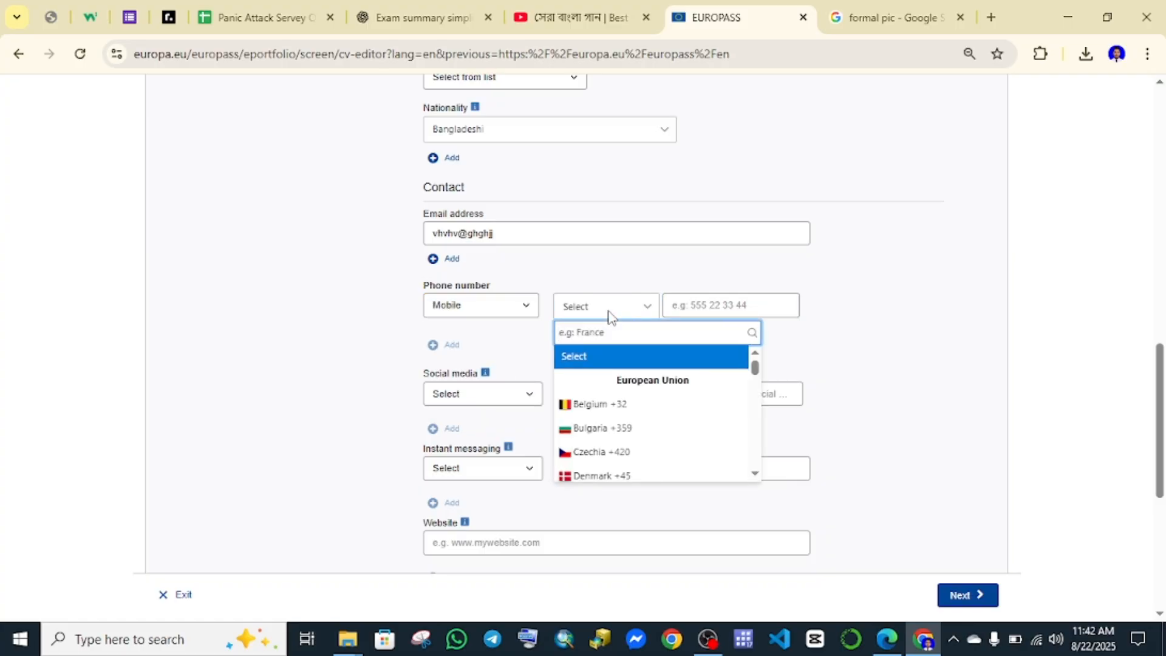
type("ba")
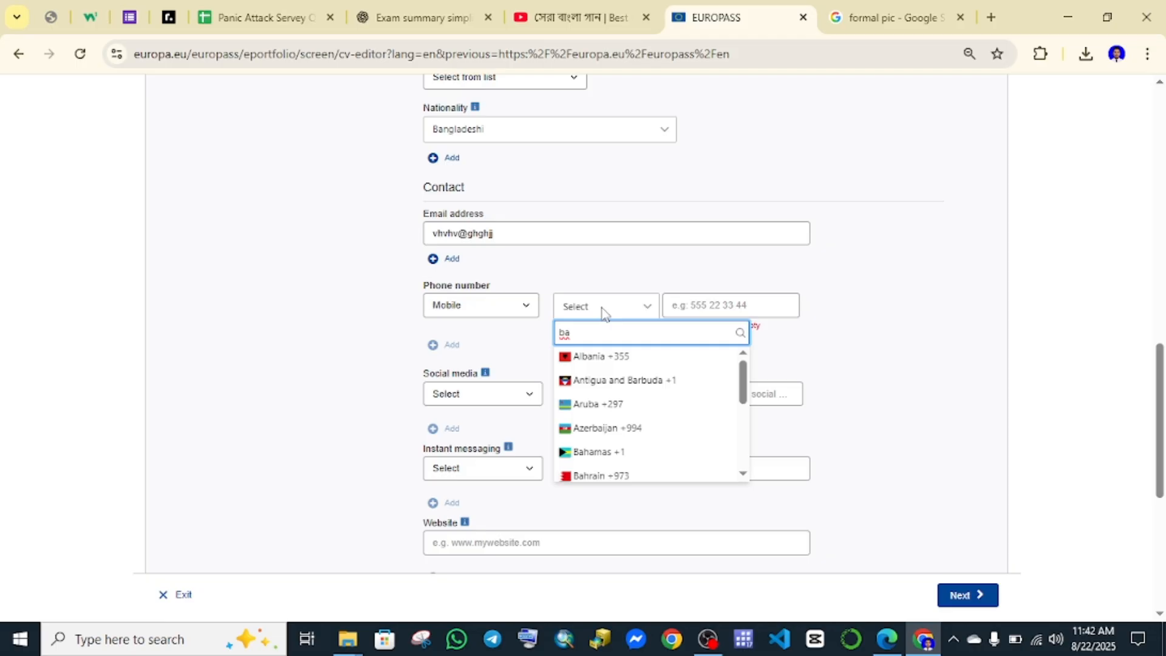
type("n")
left_click(595, 388)
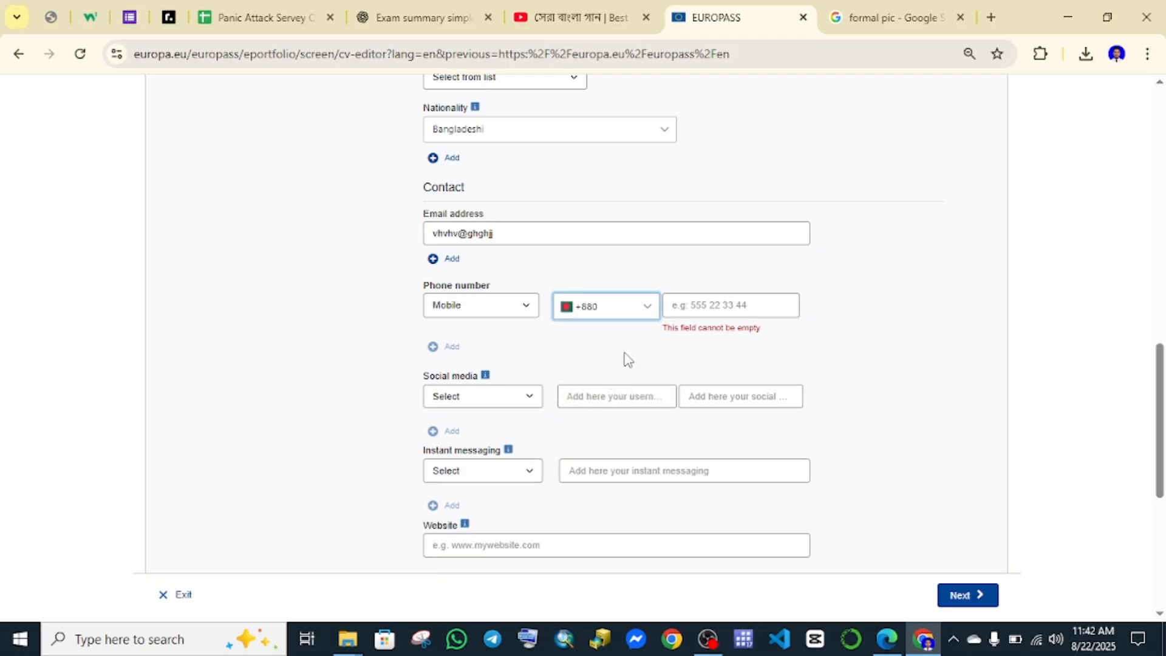
left_click(709, 305)
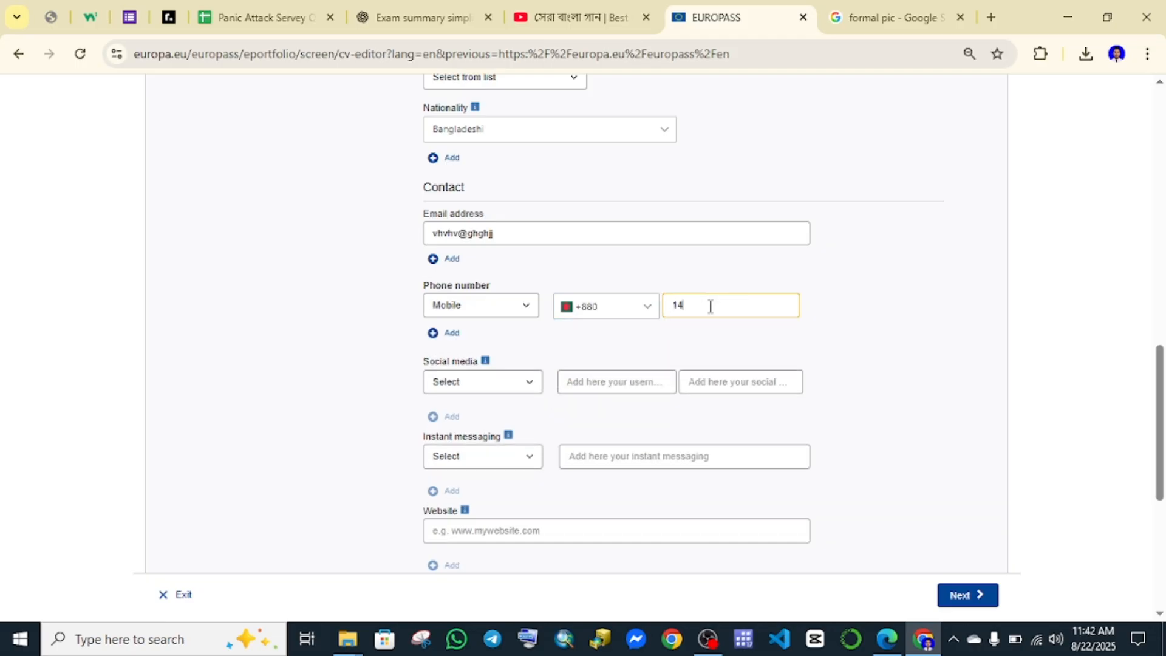
Leave the social media type unset.
scroll(713, 311, "down", 1)
left_click(496, 302)
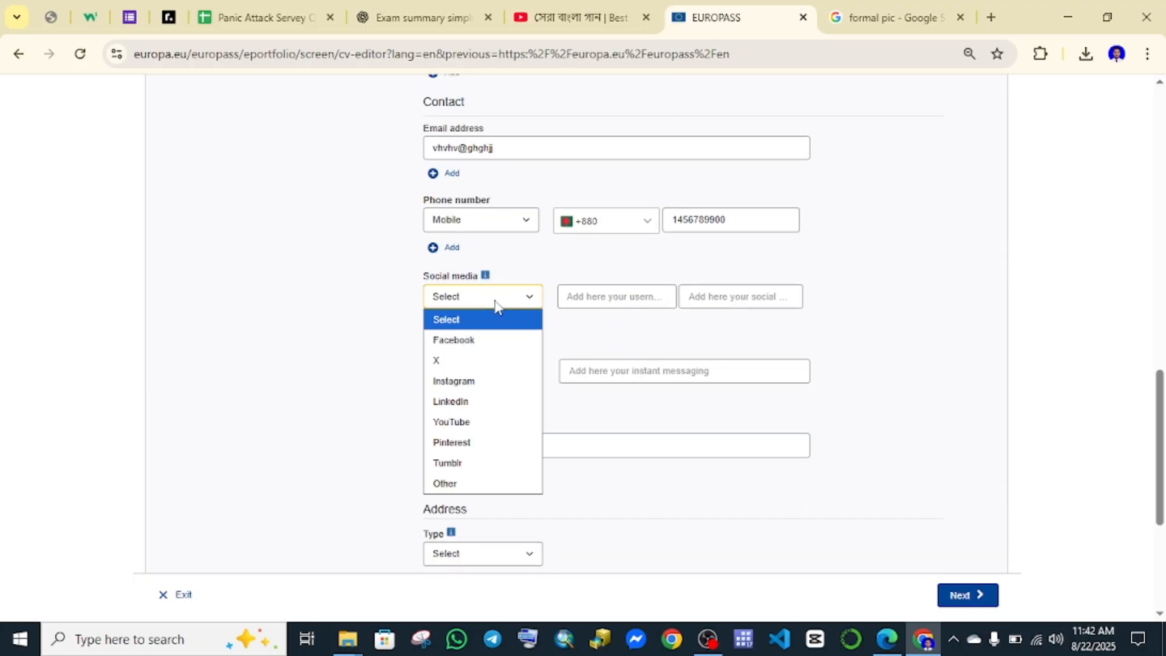
left_click(890, 330)
scroll(599, 336, "down", 4)
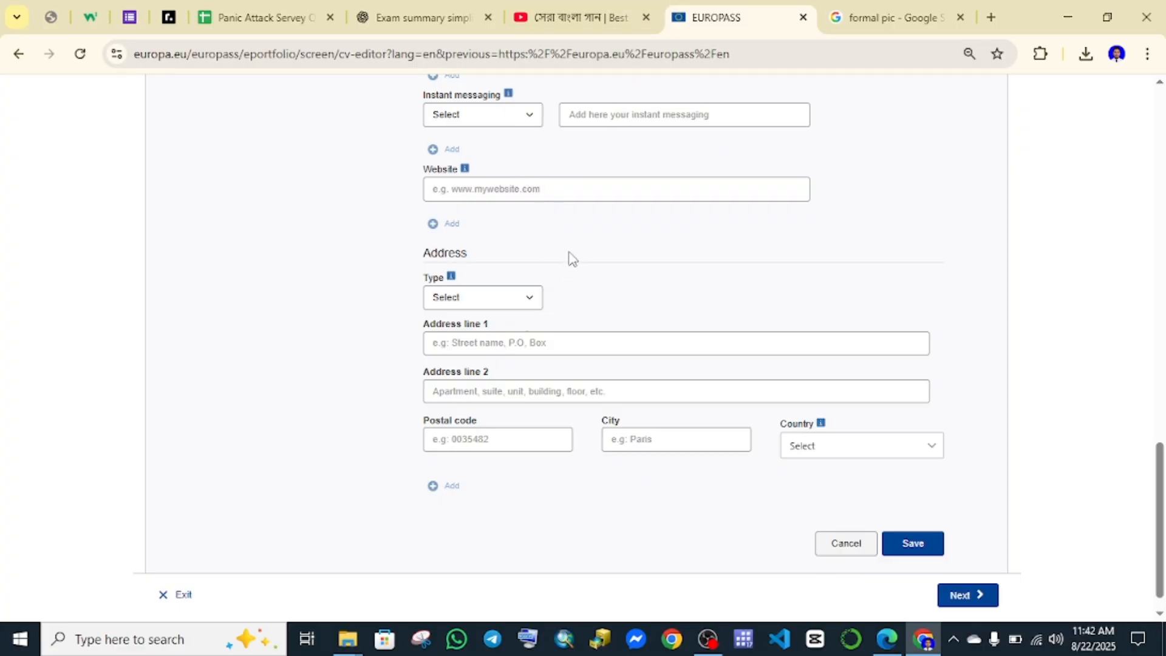
Set the address type to Home and fill in address line 1, postal code and city.
left_click(525, 298)
left_click(494, 342)
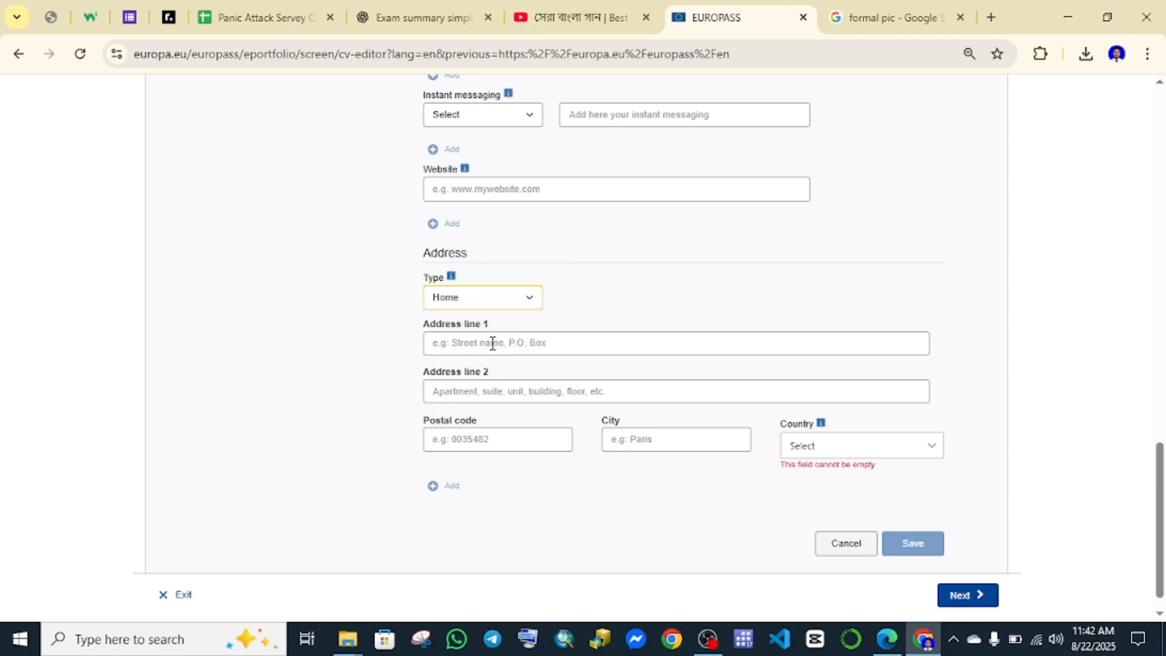
left_click(494, 343)
type("hfqhgfuhjkhjugjuy")
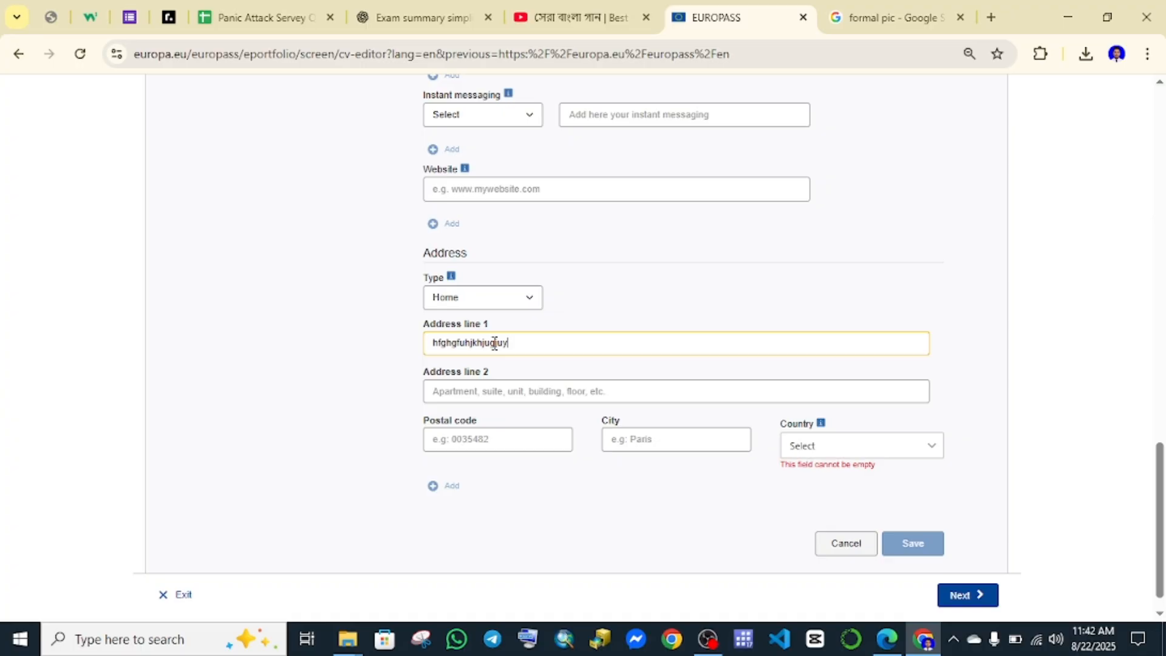
scroll(495, 343, "down", 1)
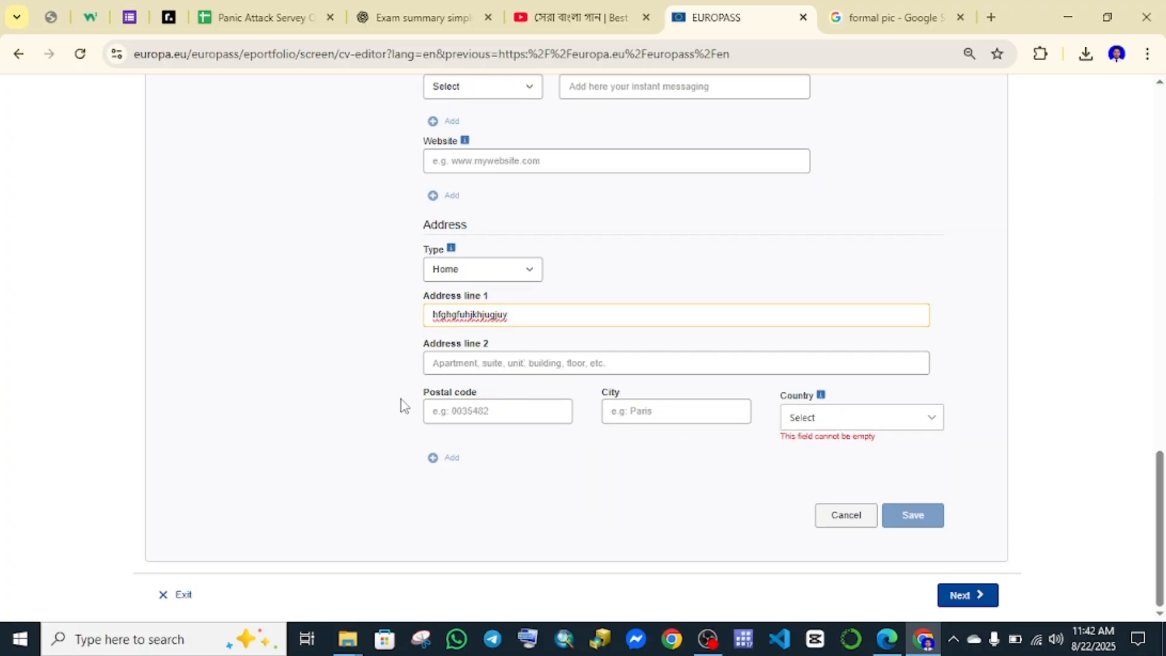
left_click(450, 414)
type("64788")
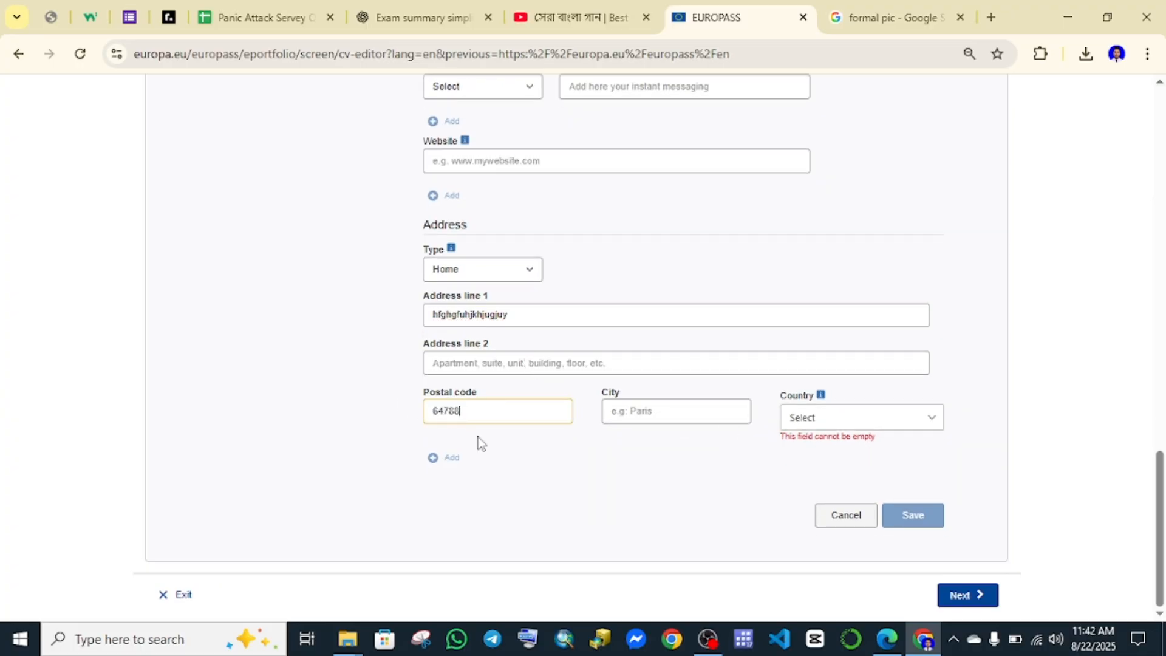
left_click(642, 418)
type("rajshahi")
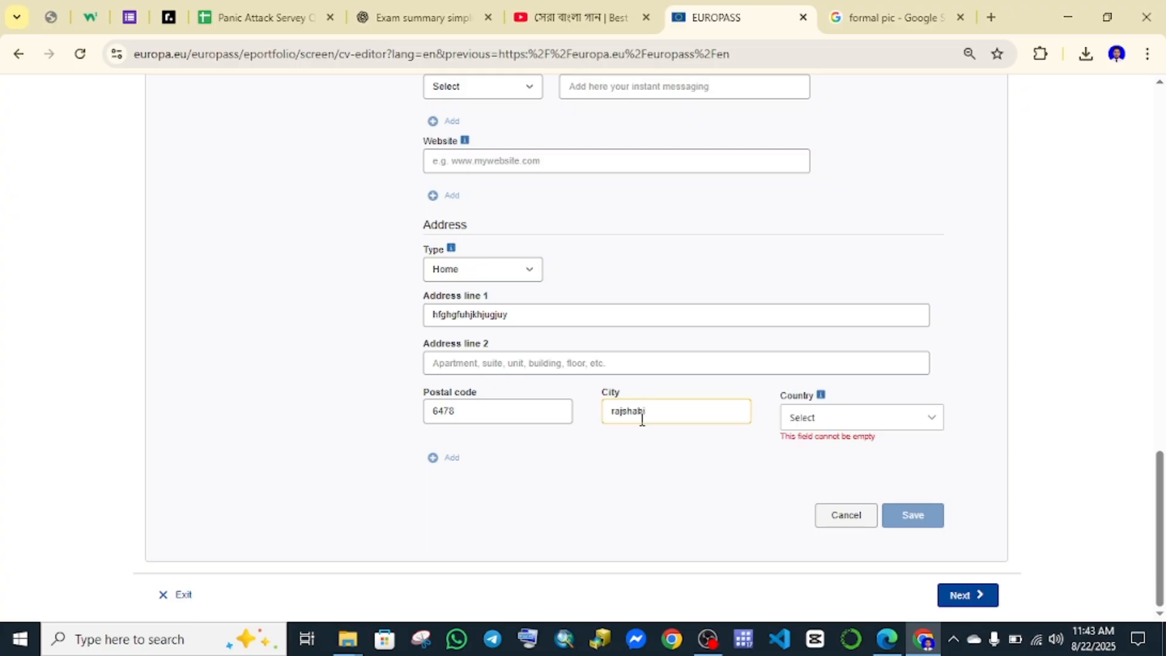
Choose Bangladesh as the address country and save the personal information.
left_click(870, 419)
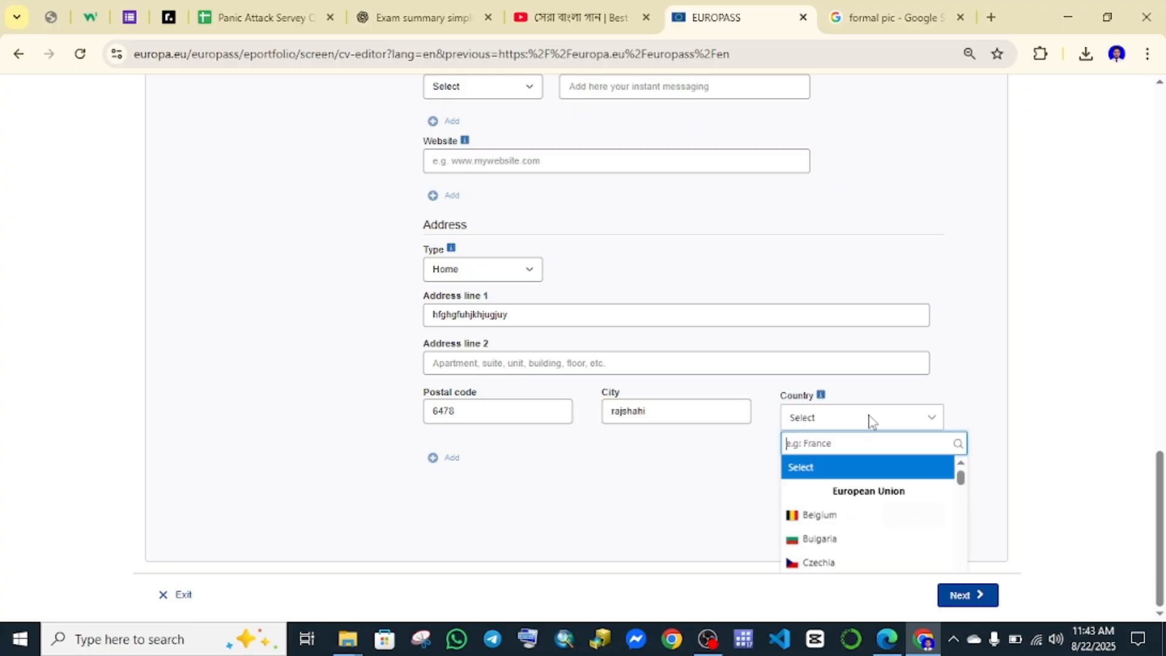
type("ban")
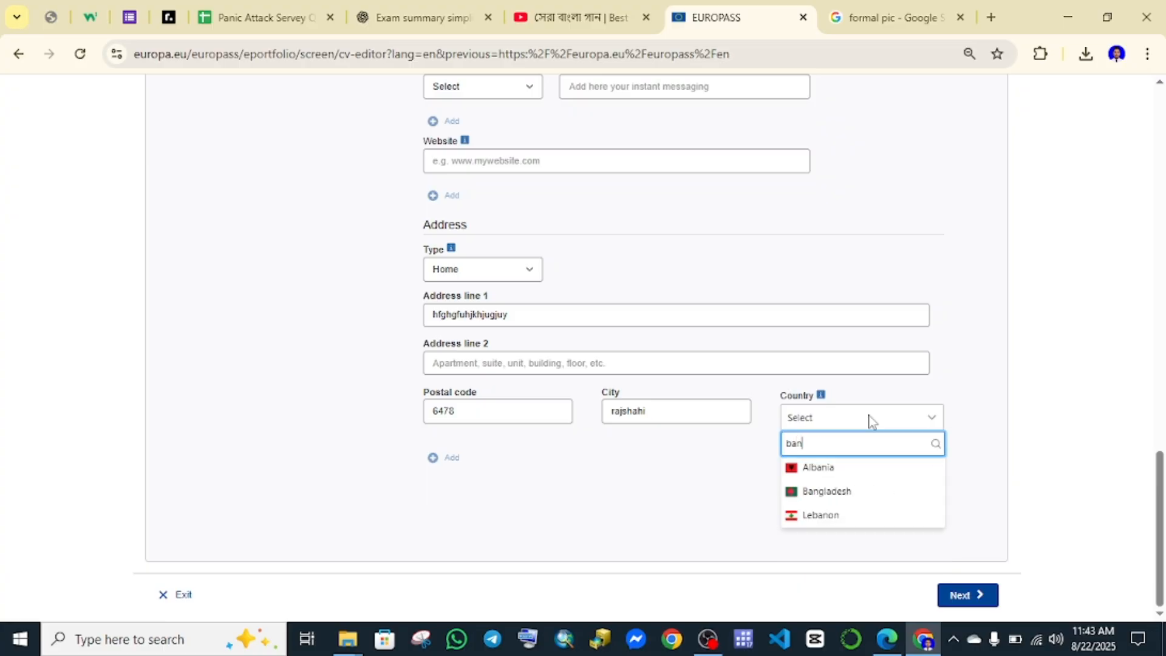
left_click(852, 493)
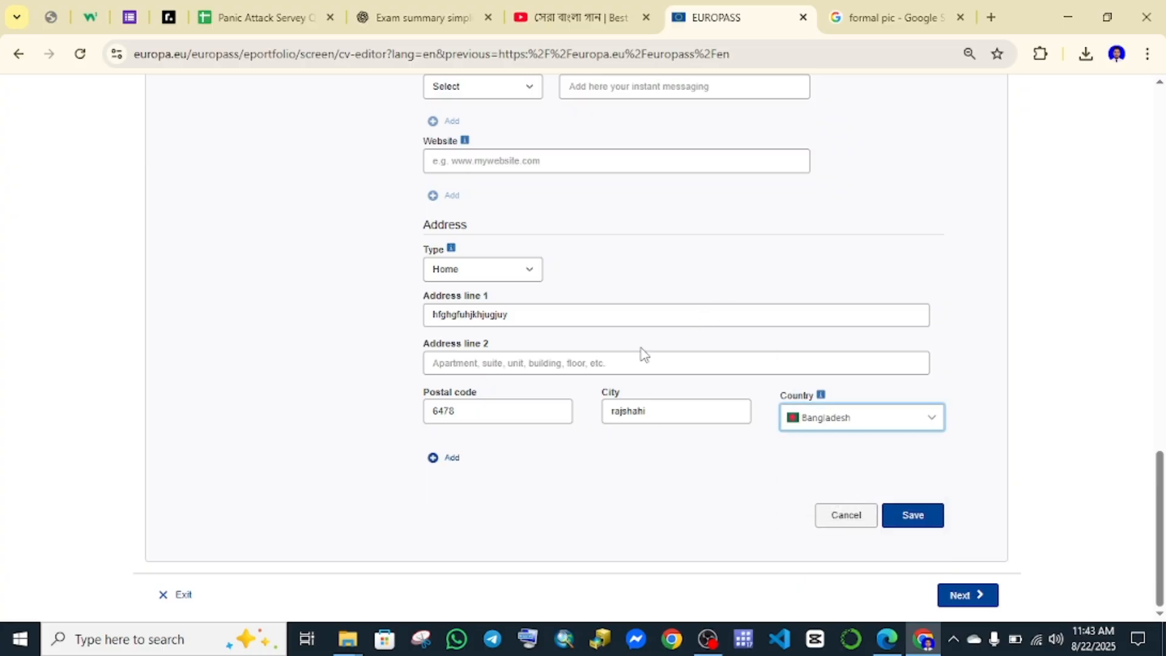
scroll(632, 381, "up", 20)
scroll(623, 379, "down", 17)
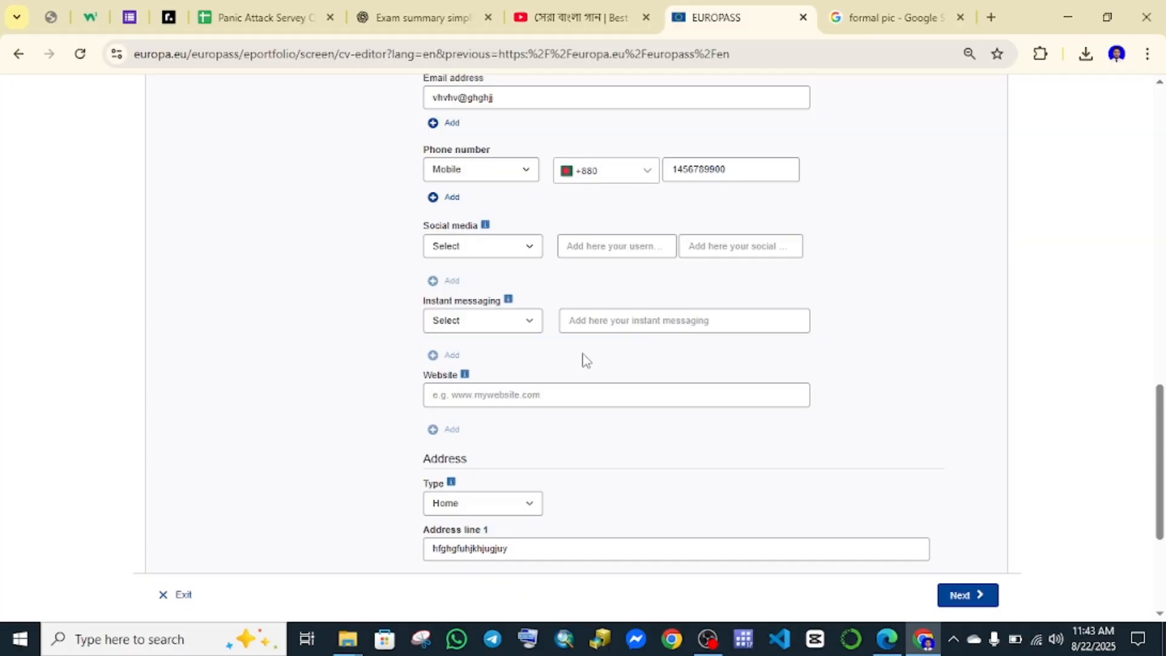
scroll(586, 360, "down", 4)
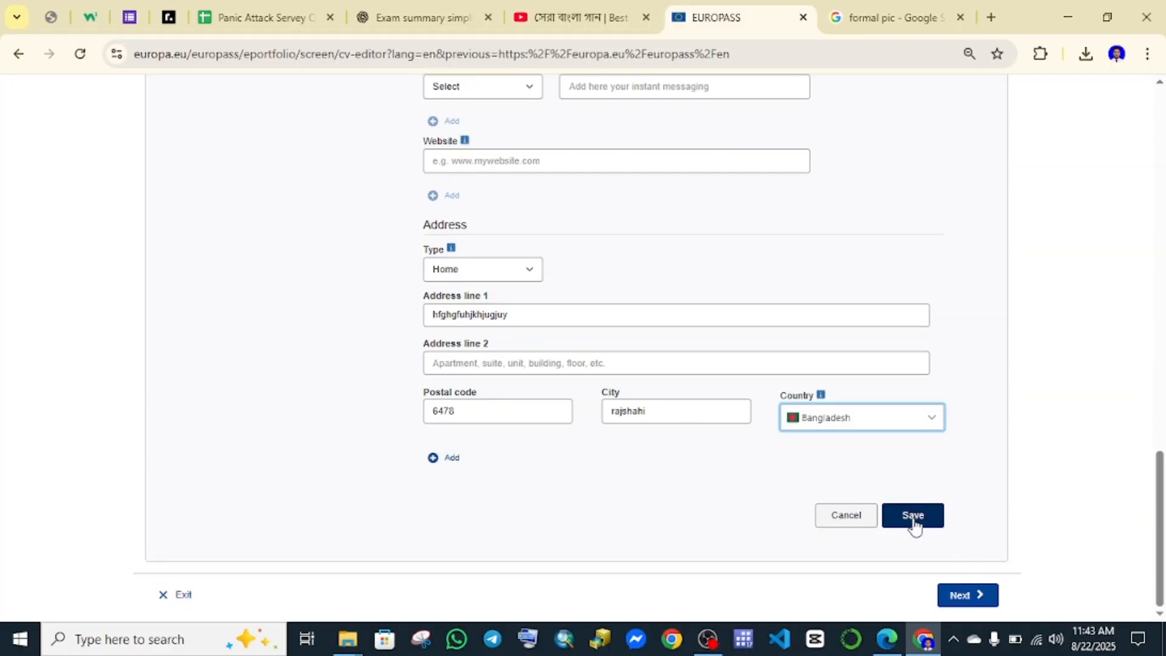
left_click(913, 516)
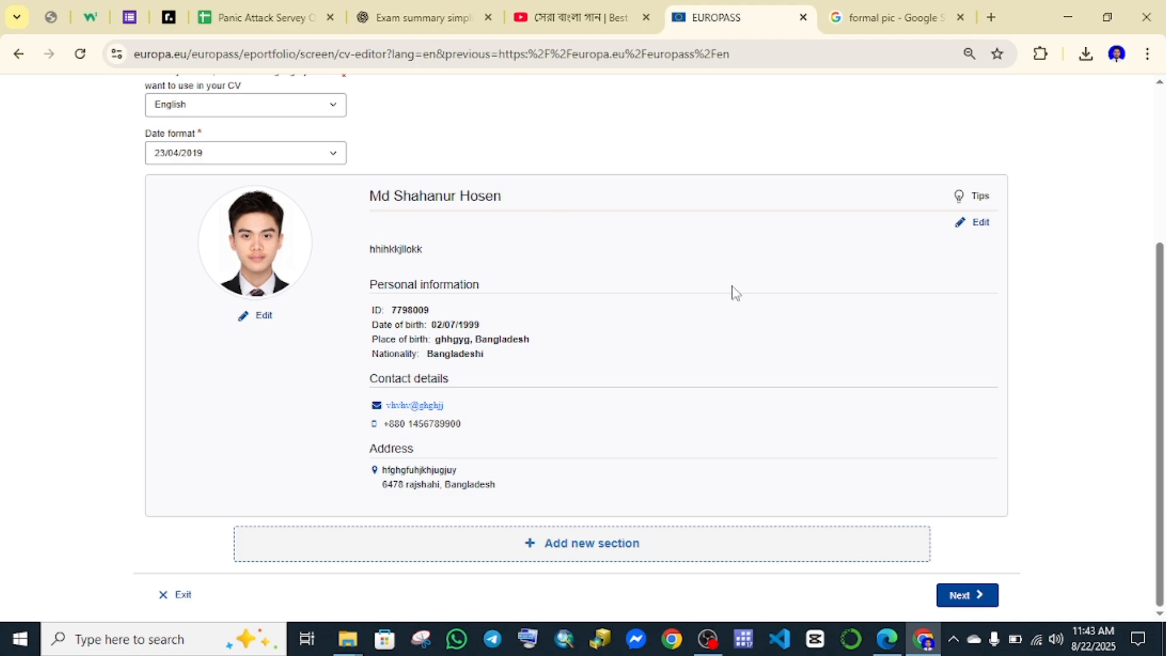
Create a new CV section with Education and training as its type.
left_click(582, 550)
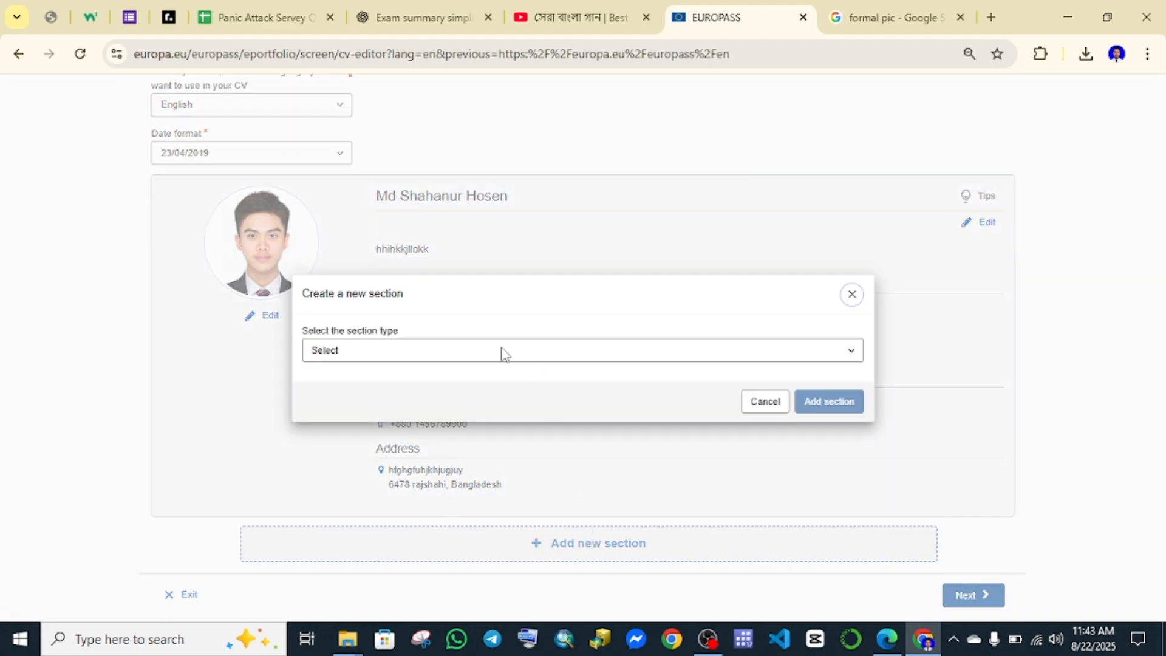
left_click(503, 352)
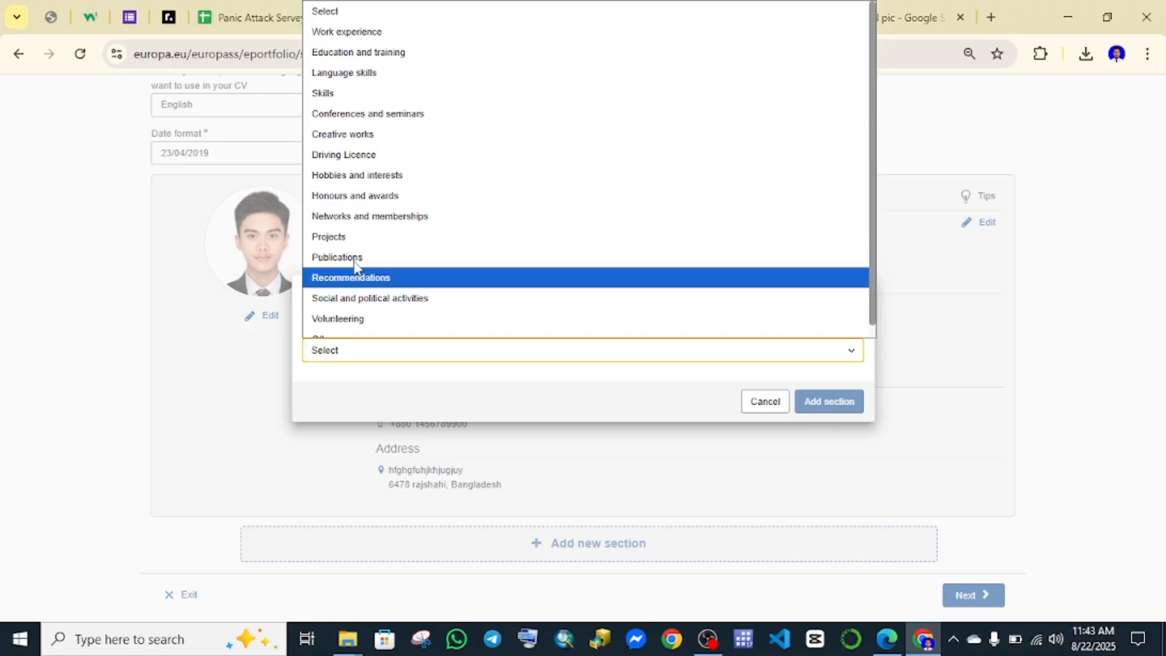
left_click(365, 52)
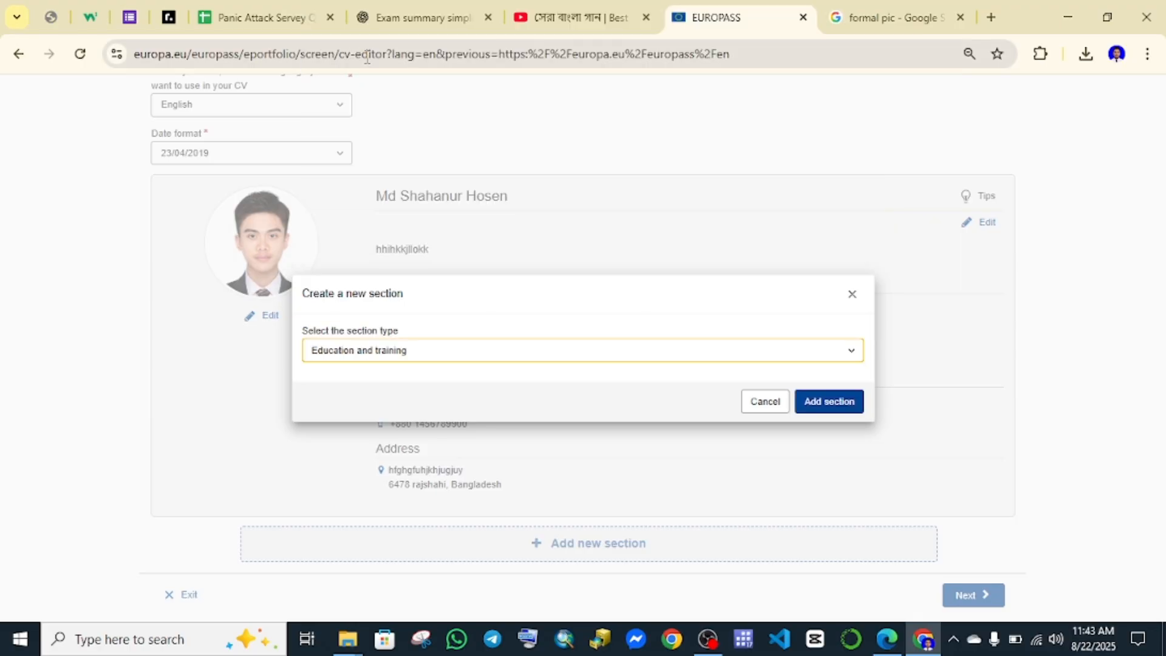
Add the section and enter HSC as qualification and Rajshahi College as organisation.
left_click(835, 414)
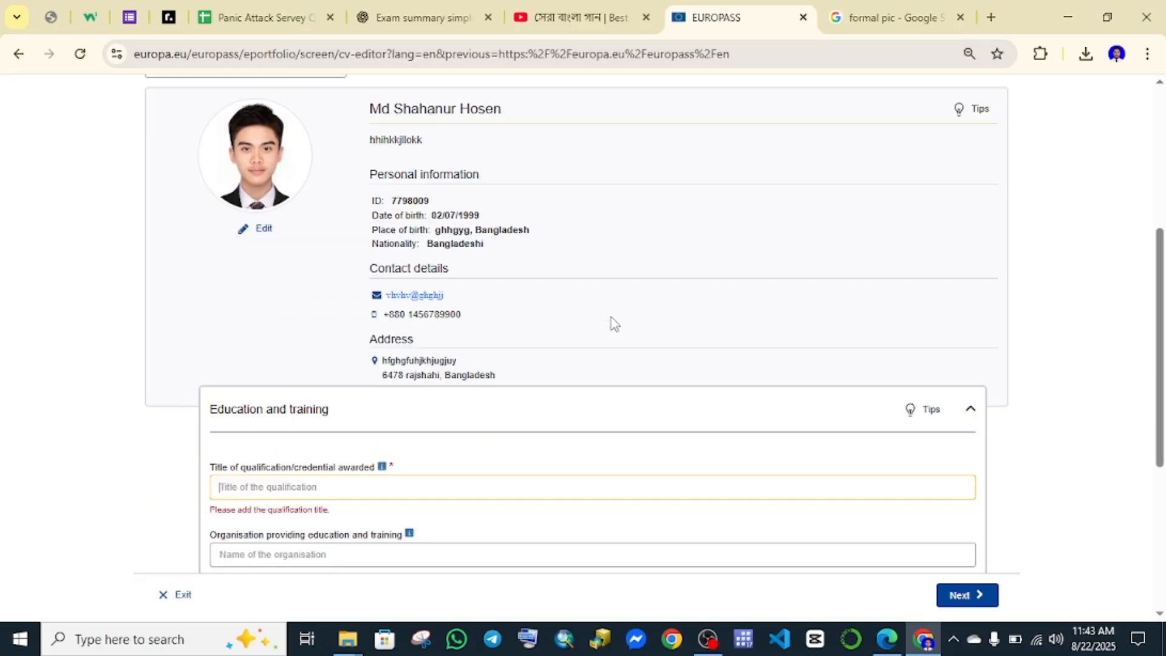
scroll(588, 297, "up", 1)
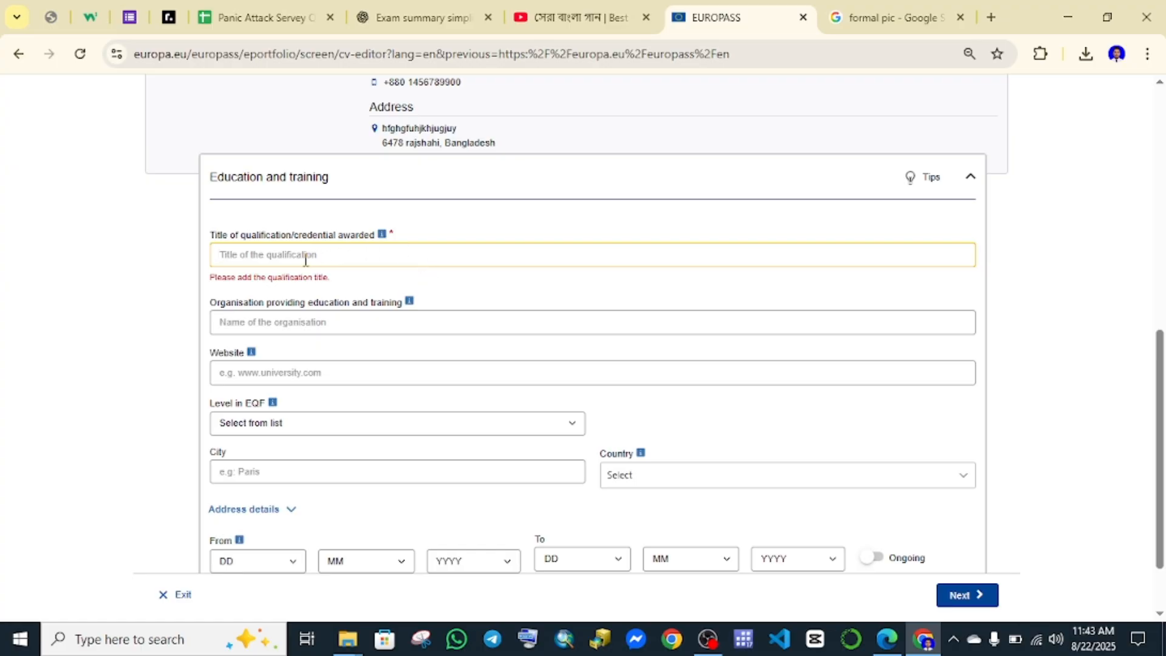
type("HSC")
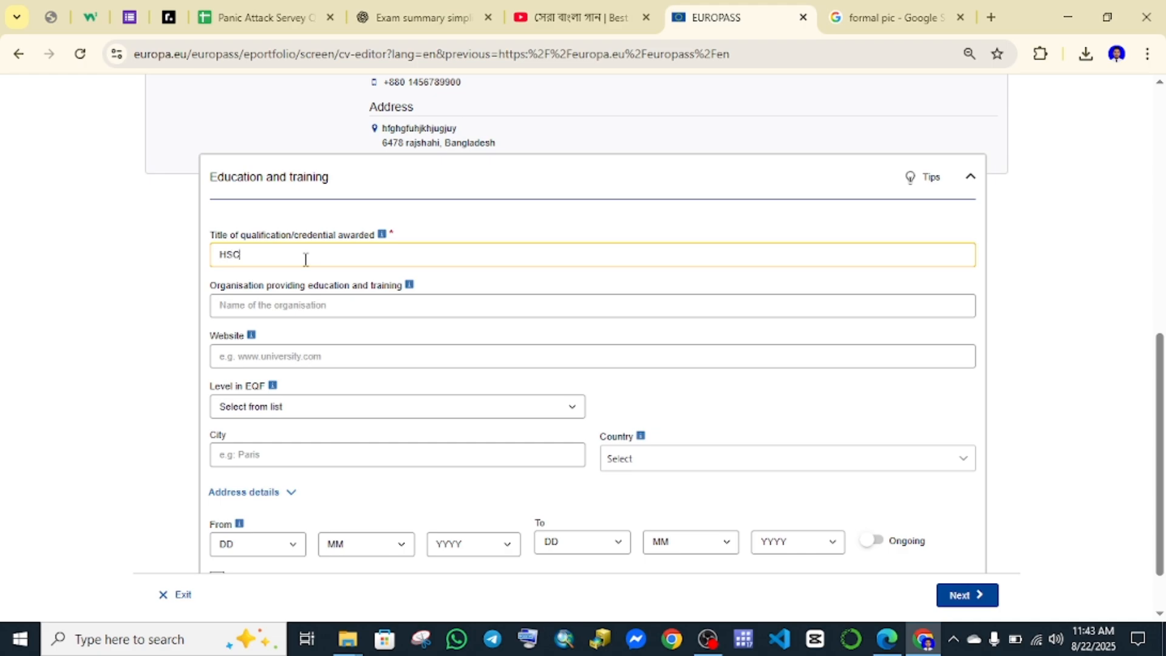
scroll(256, 249, "up", 1)
left_click(233, 377)
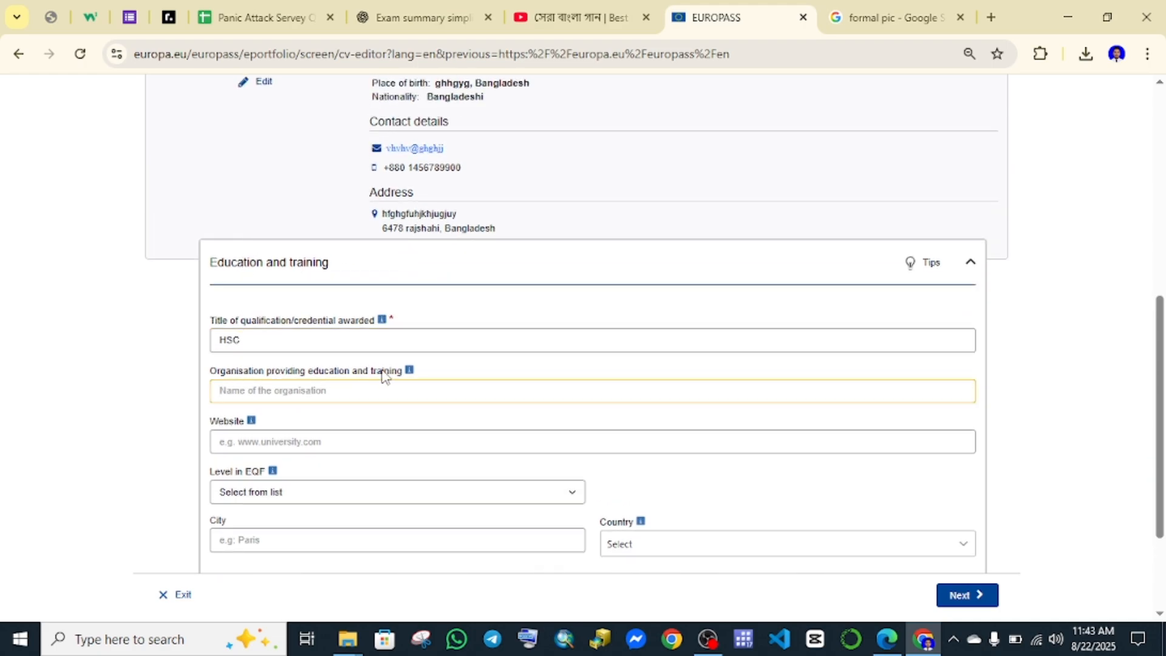
scroll(384, 375, "down", 1)
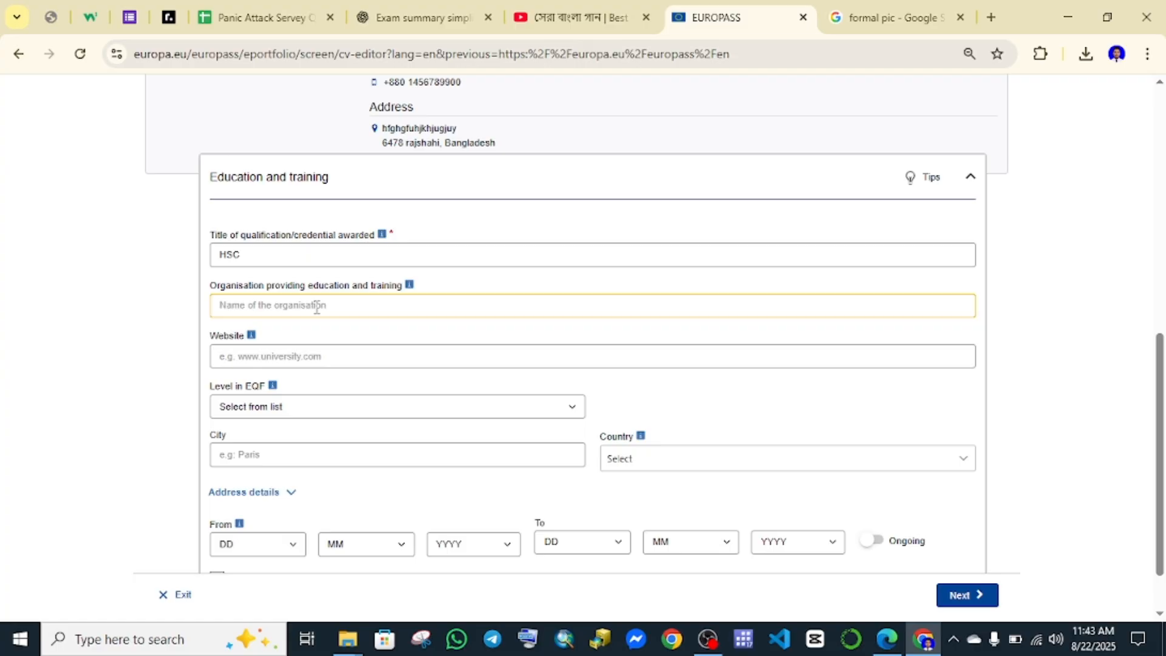
type("Rajshahi College")
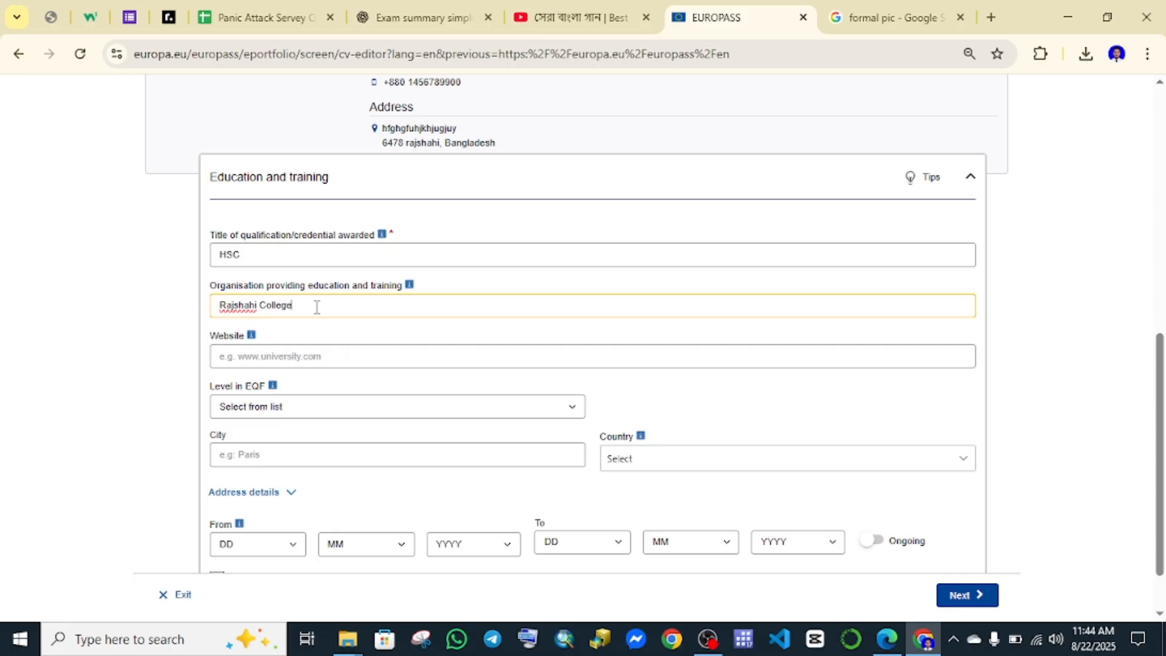
Check the EQF level explanation and list, leaving the EQF level unset.
scroll(294, 291, "down", 1)
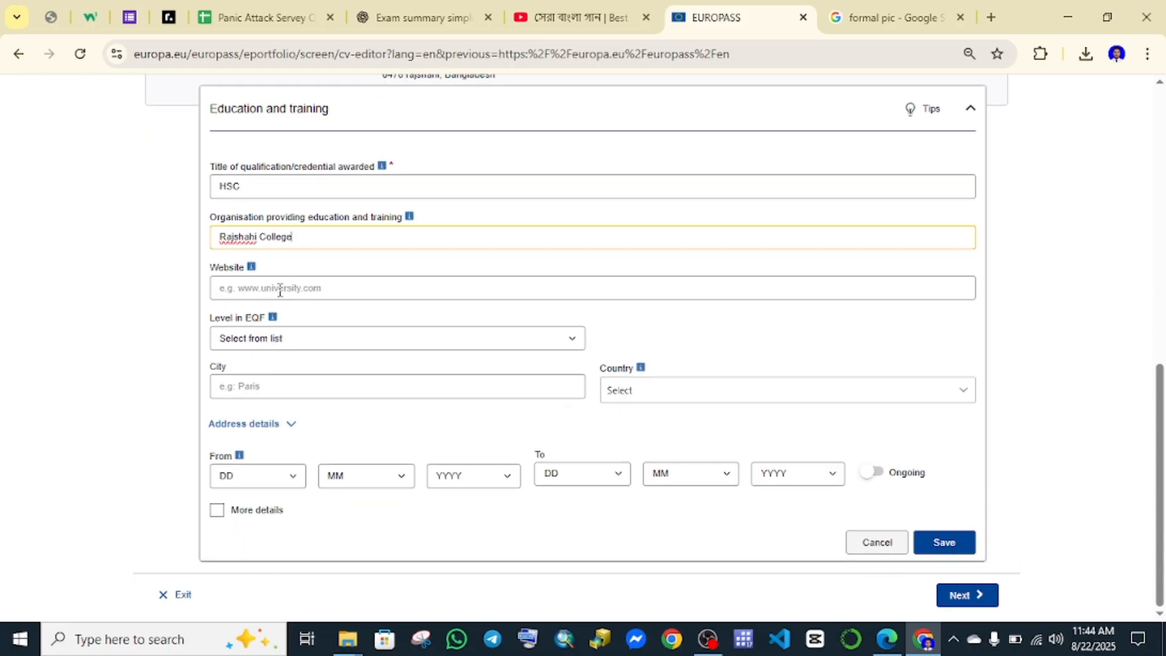
left_click(279, 290)
left_click(272, 317)
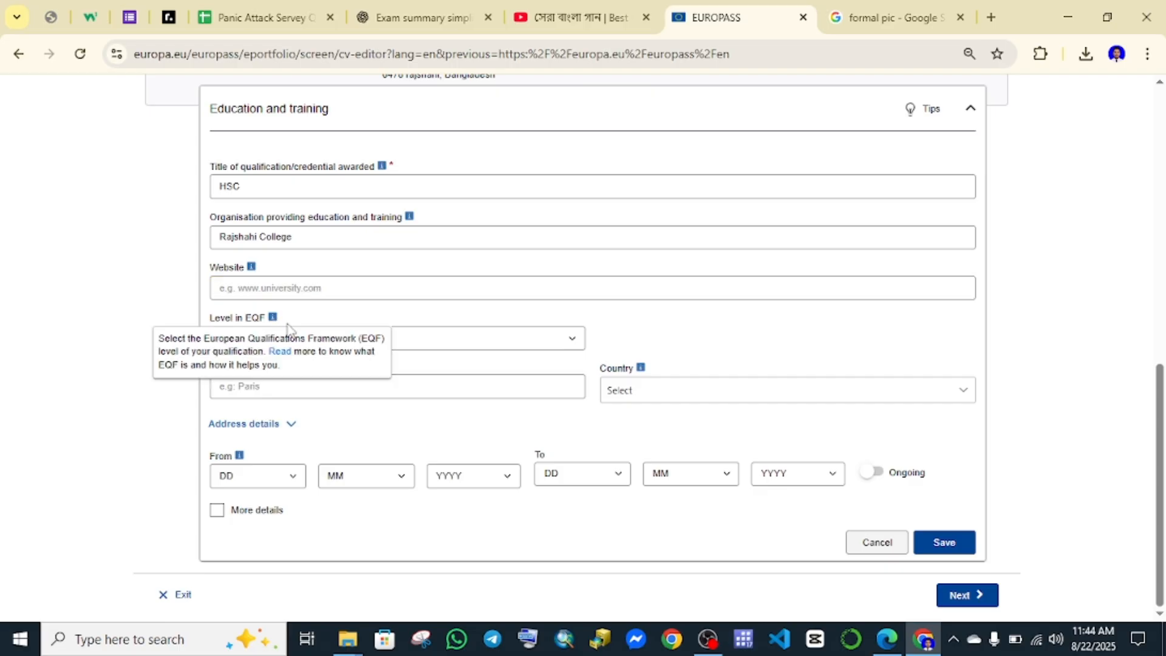
left_click(452, 403)
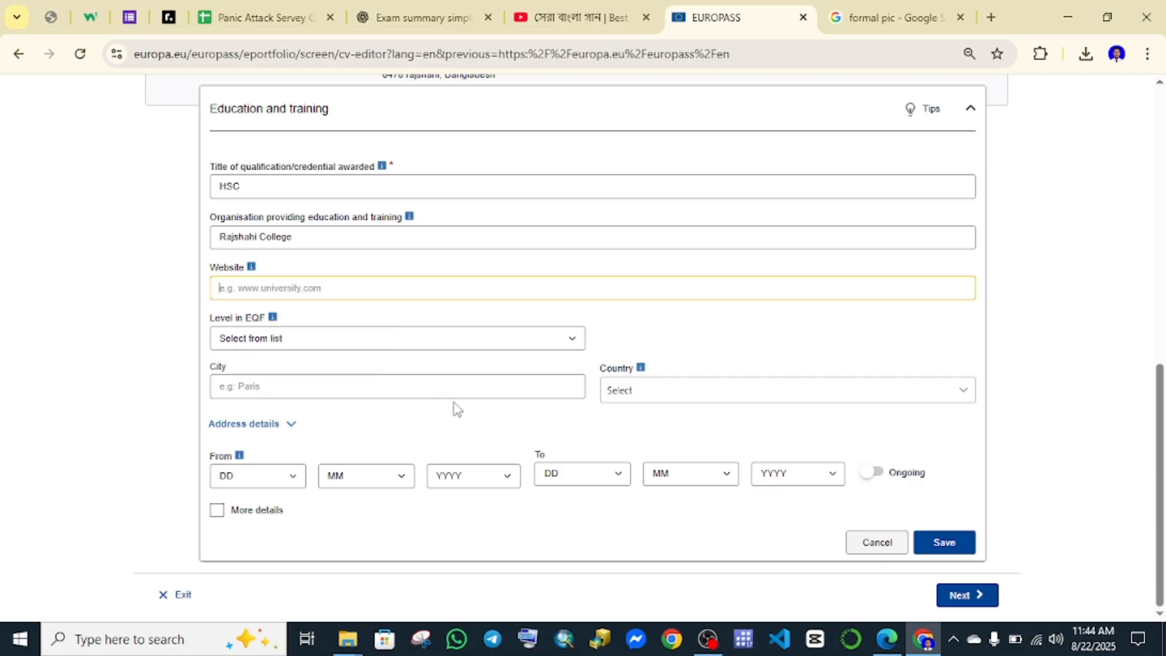
left_click(323, 346)
left_click(324, 347)
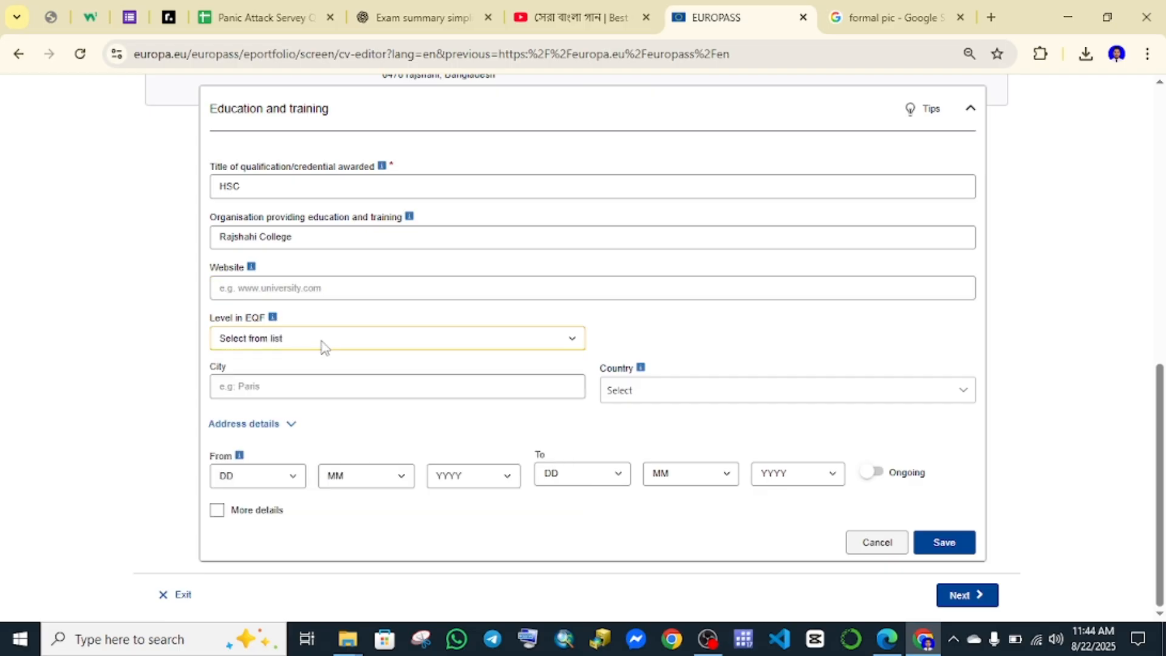
left_click(324, 346)
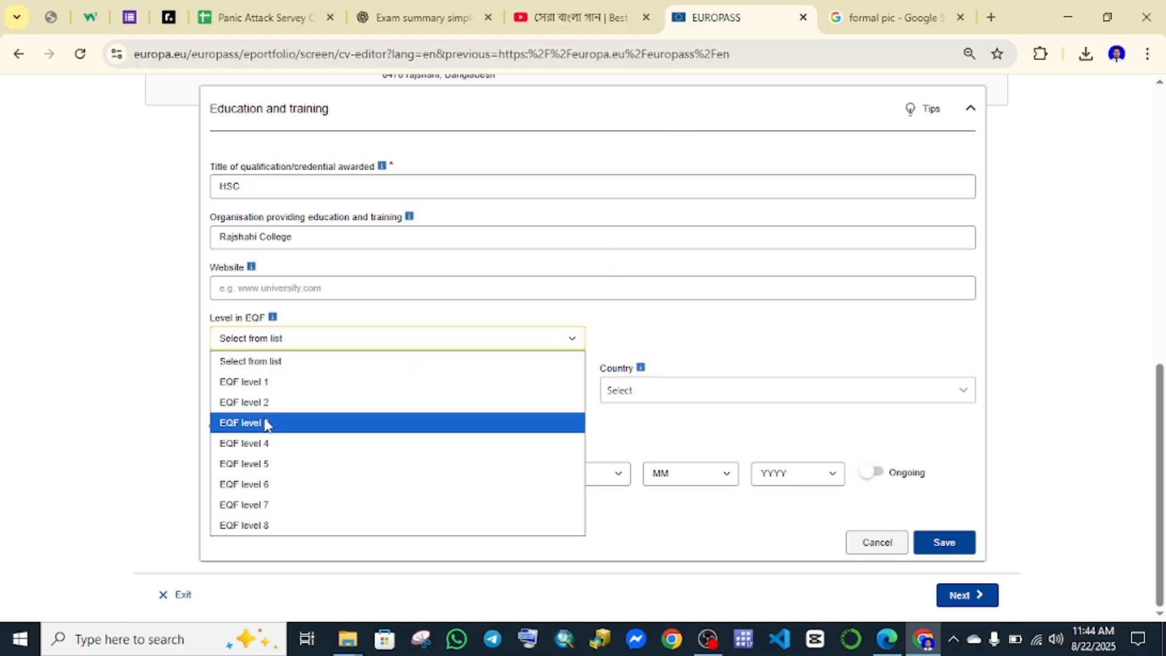
left_click(643, 326)
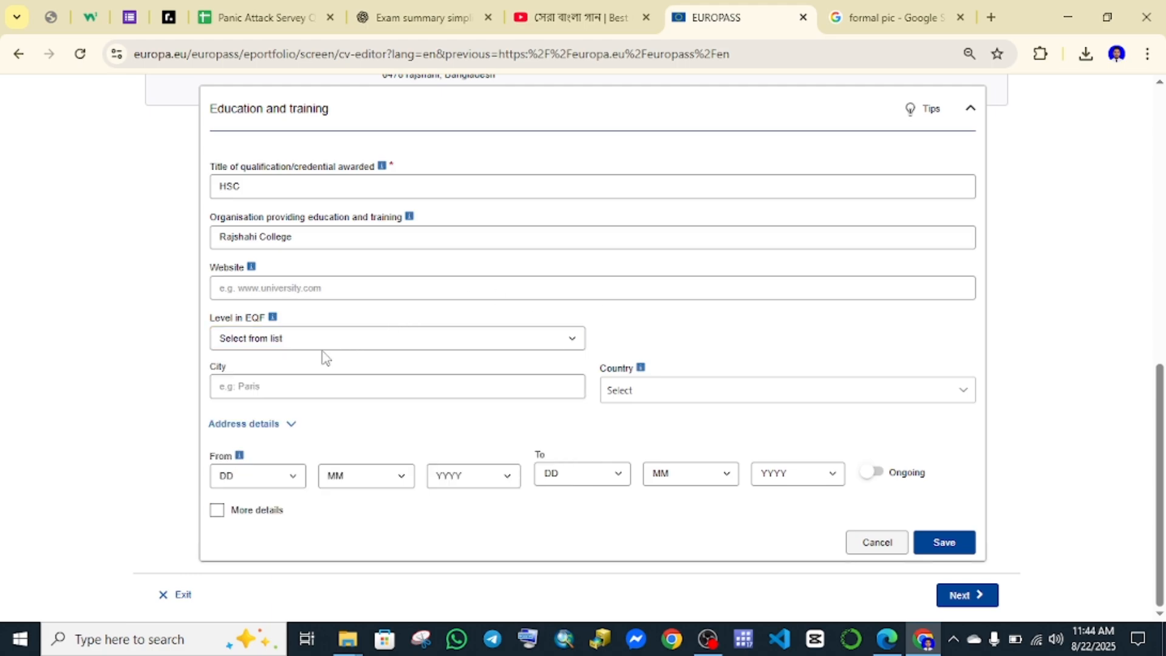
Enter raj as the city, leave country unset, and toggle Ongoing on then off.
left_click(292, 386)
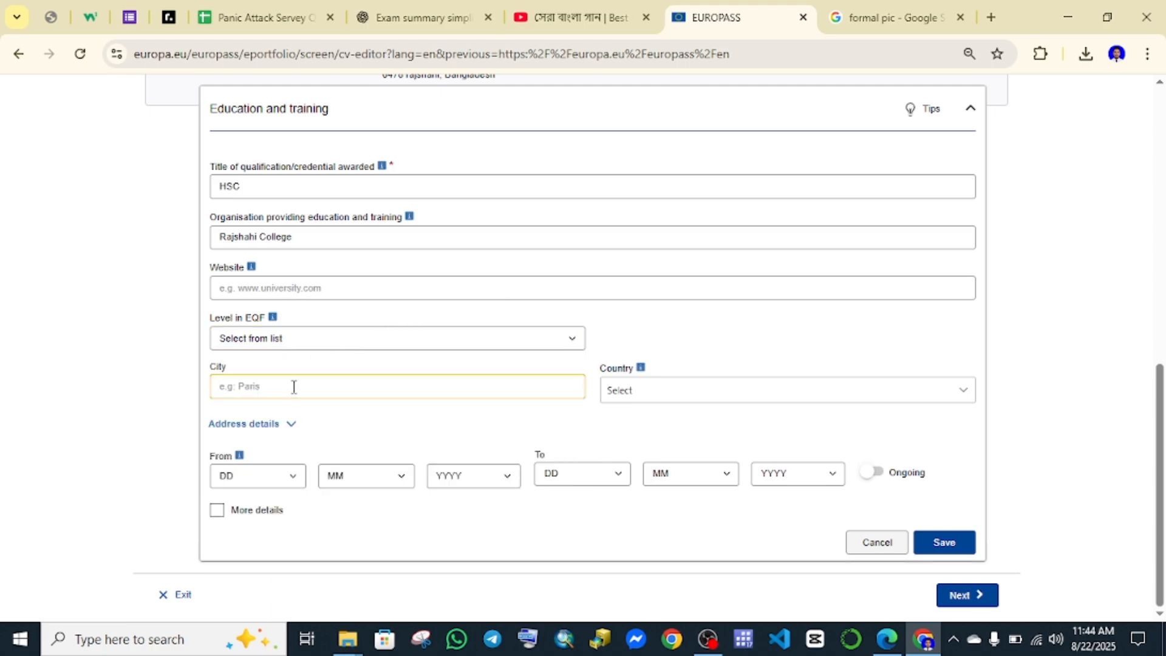
type("raj")
left_click(675, 393)
type("b")
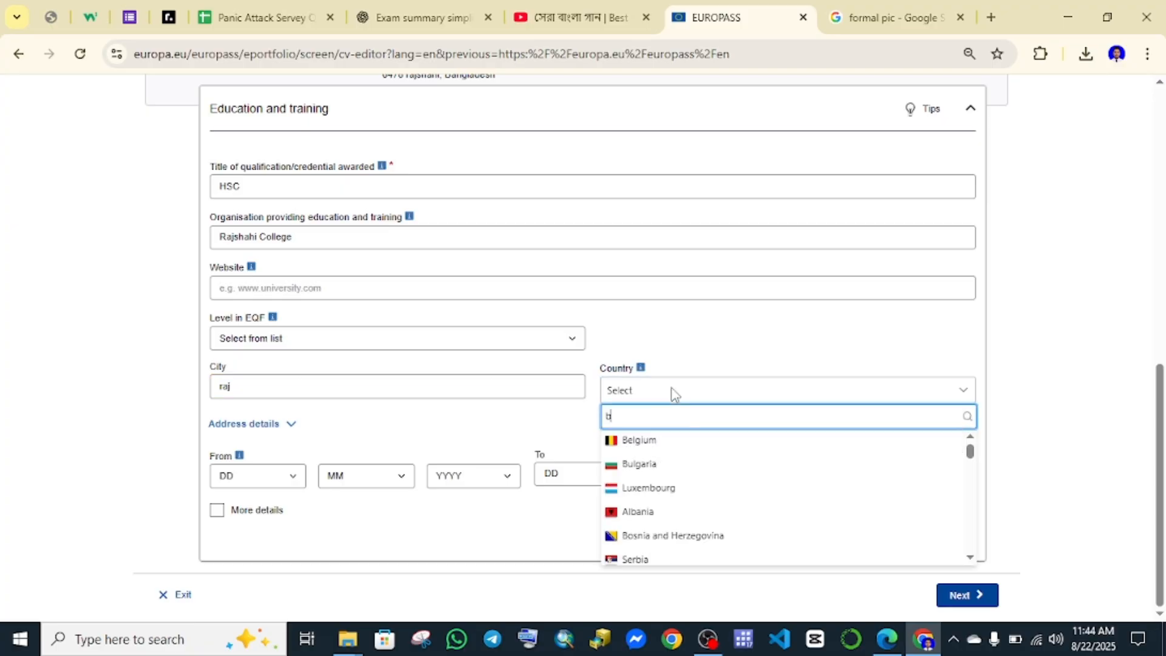
key("BackSpace")
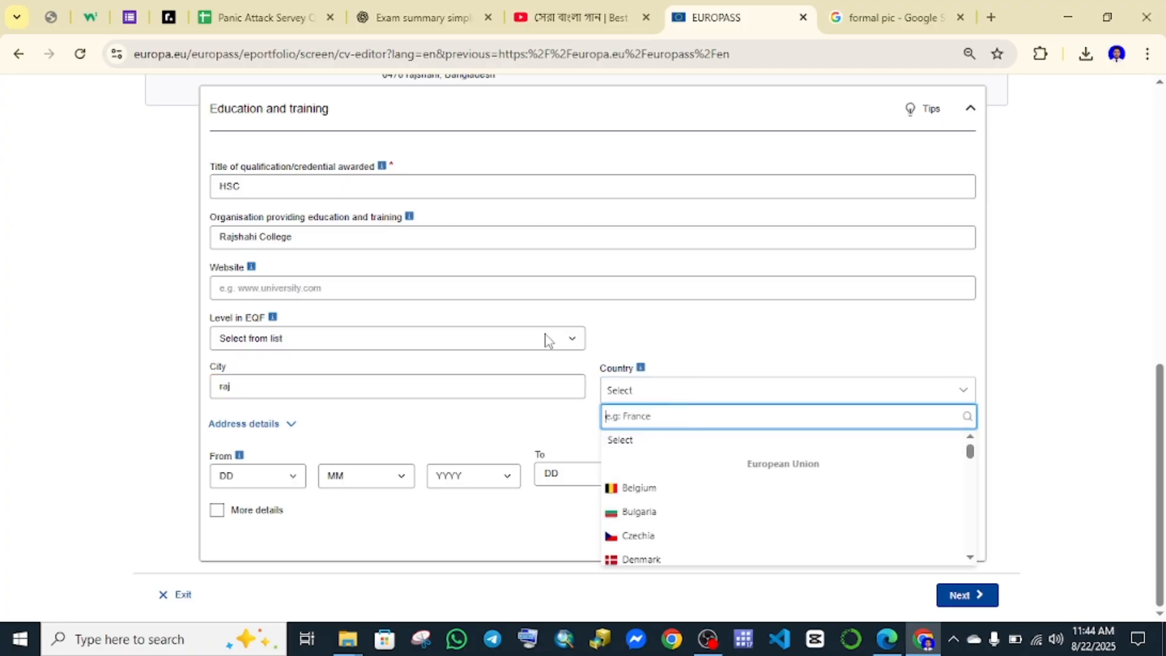
left_click(410, 509)
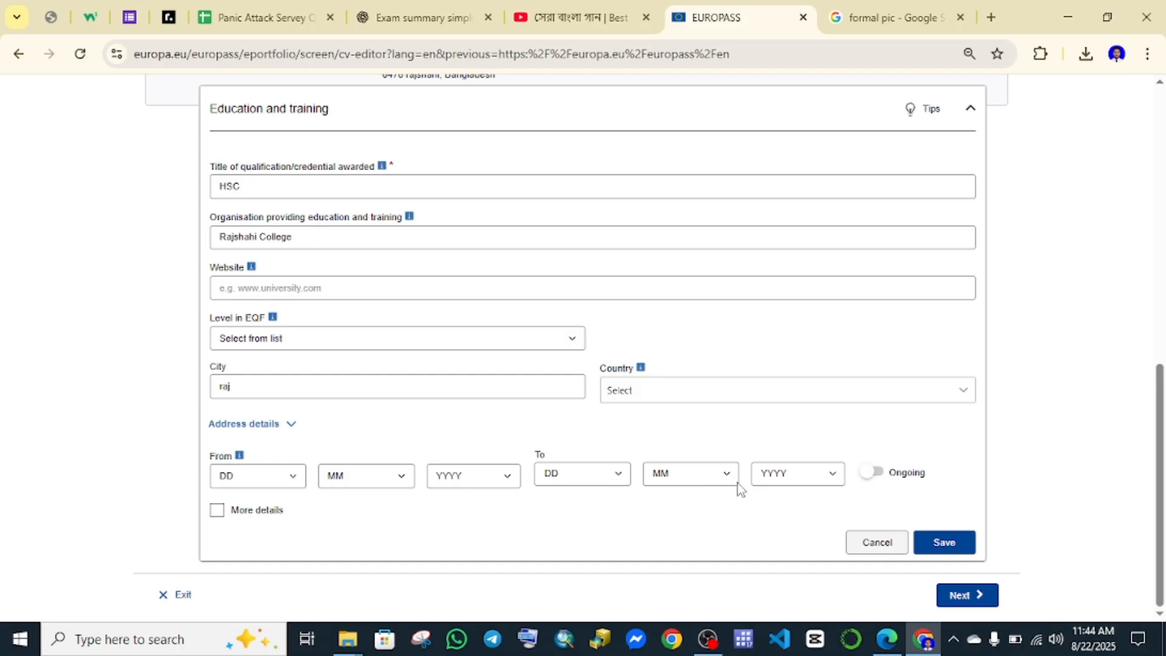
left_click(879, 479)
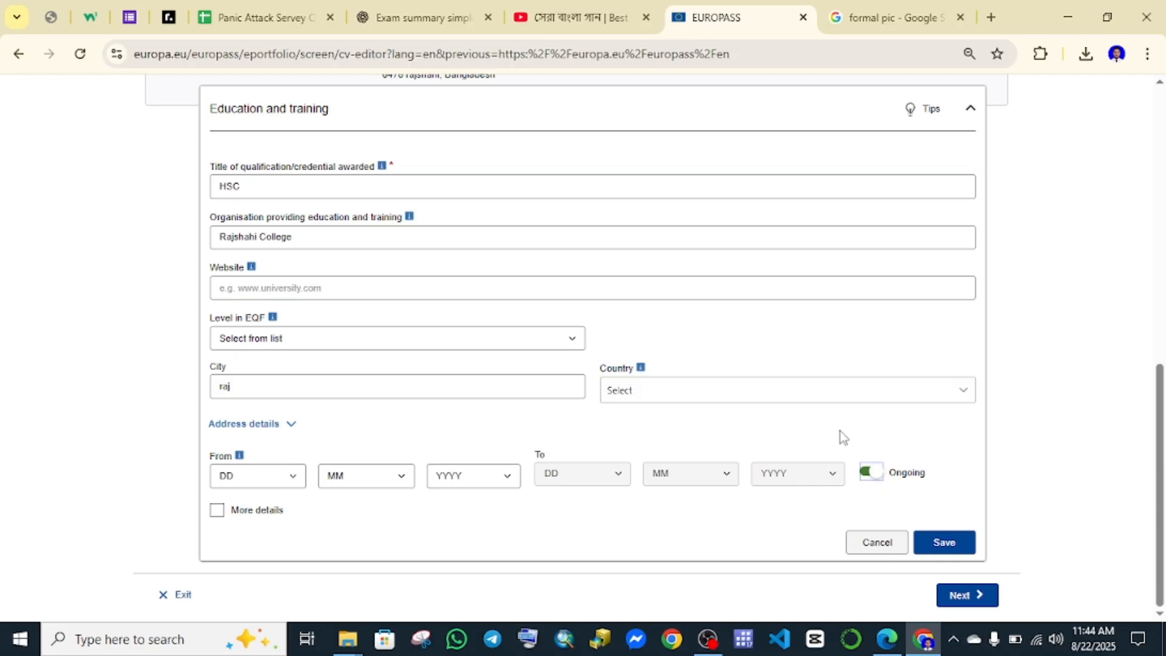
left_click(873, 475)
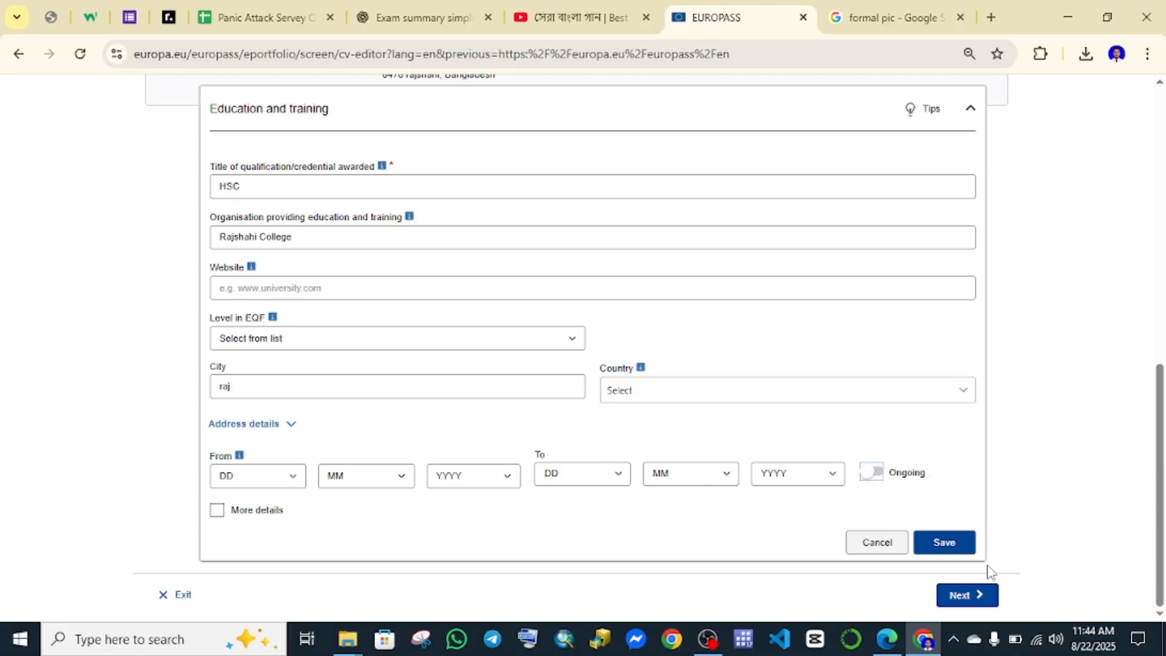
Save the HSC education entry and add a new Work experience section.
left_click(941, 542)
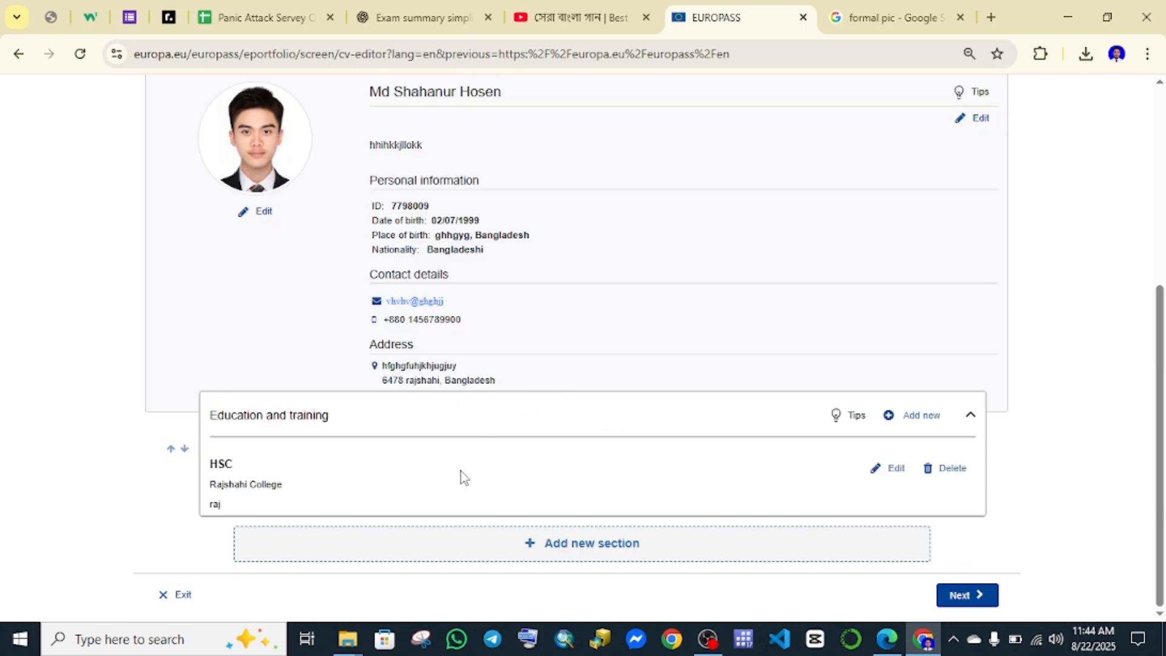
left_click(605, 555)
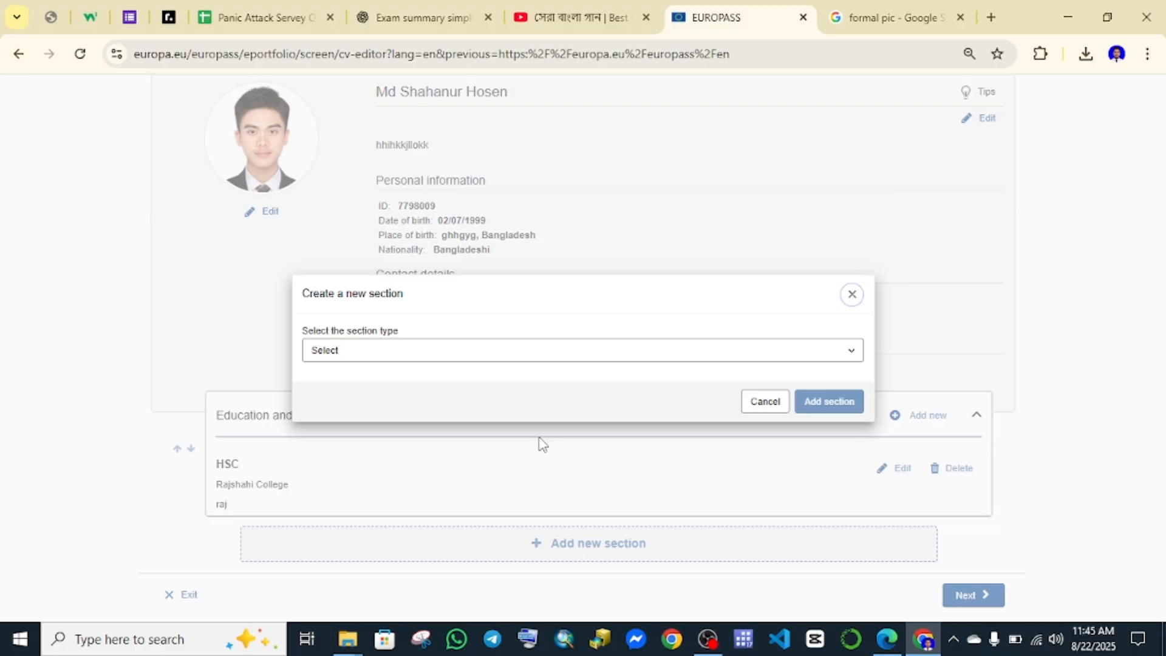
left_click(465, 355)
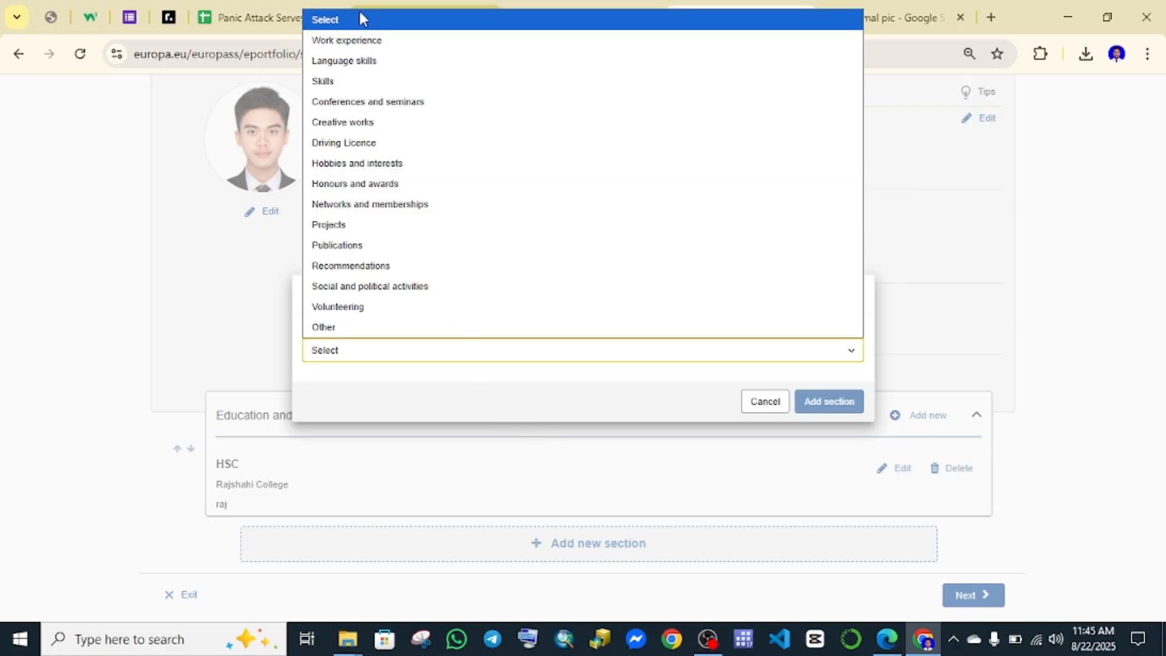
left_click(354, 40)
left_click(821, 403)
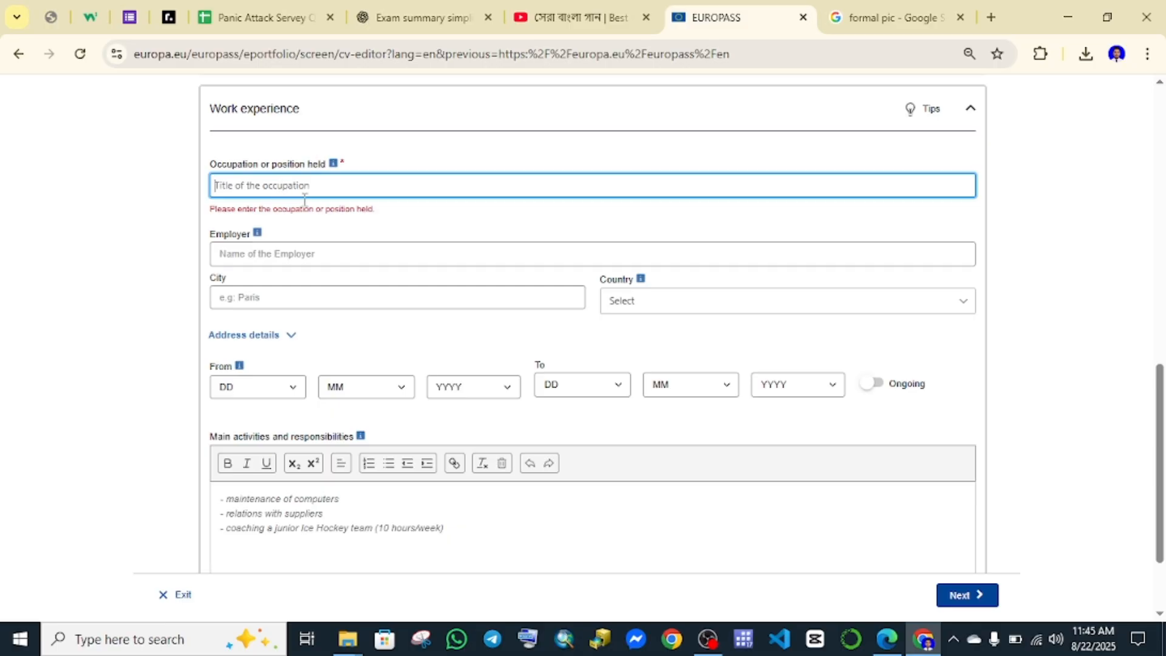
Enter GS as the occupation title of the work experience.
scroll(330, 221, "up", 1)
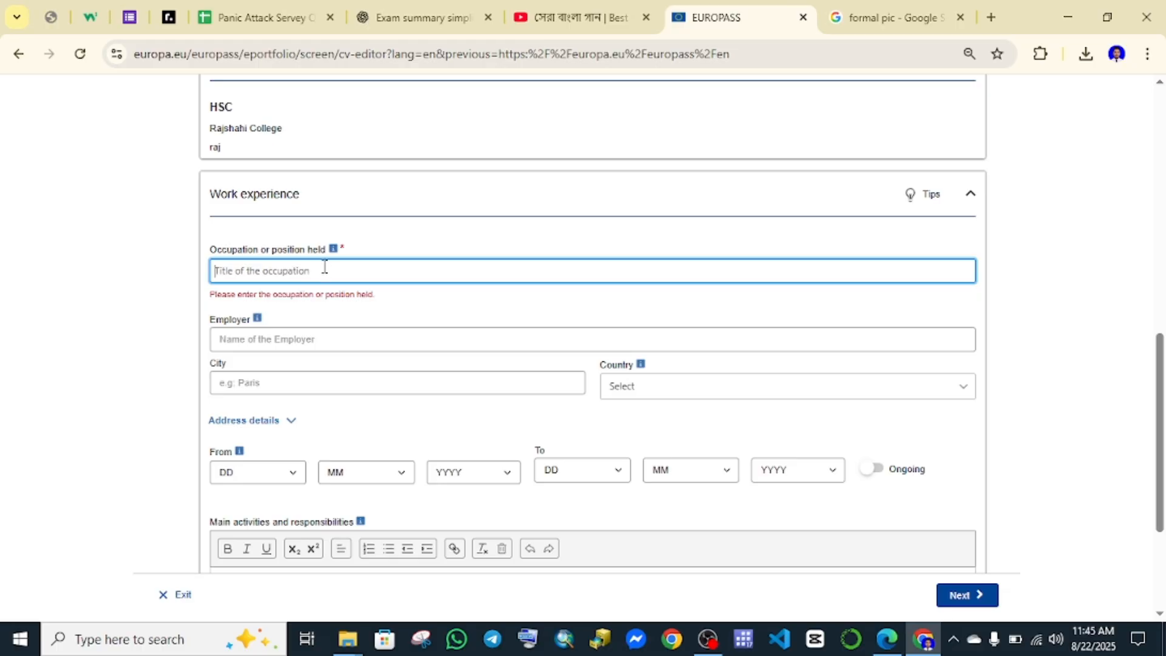
type("GS")
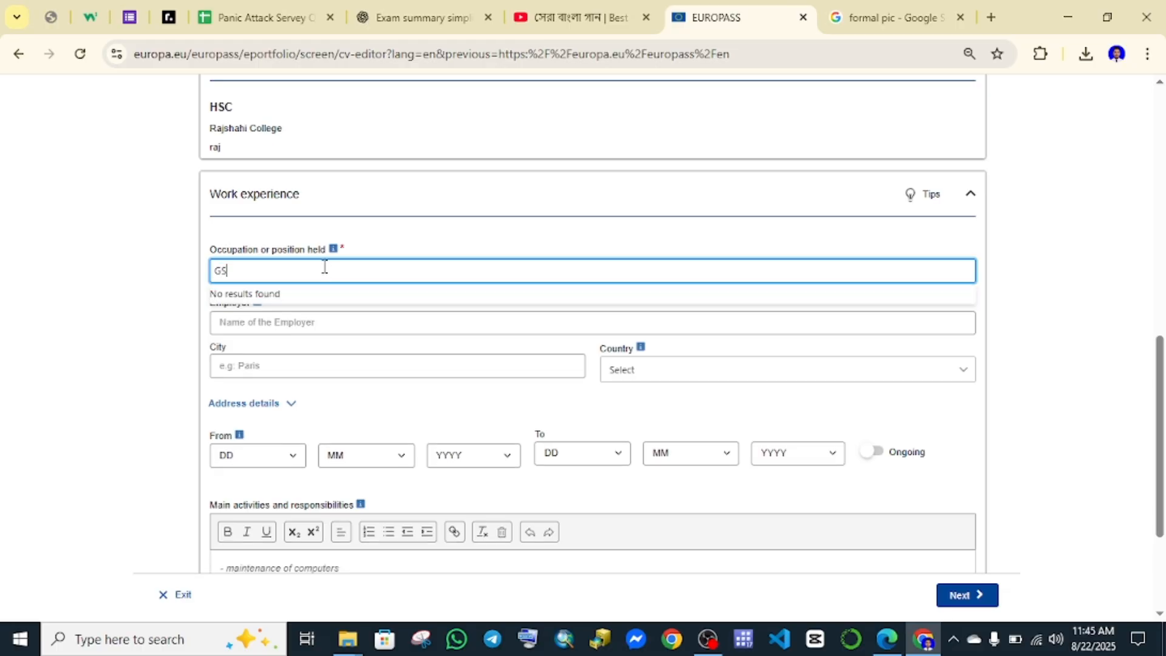
left_click(303, 350)
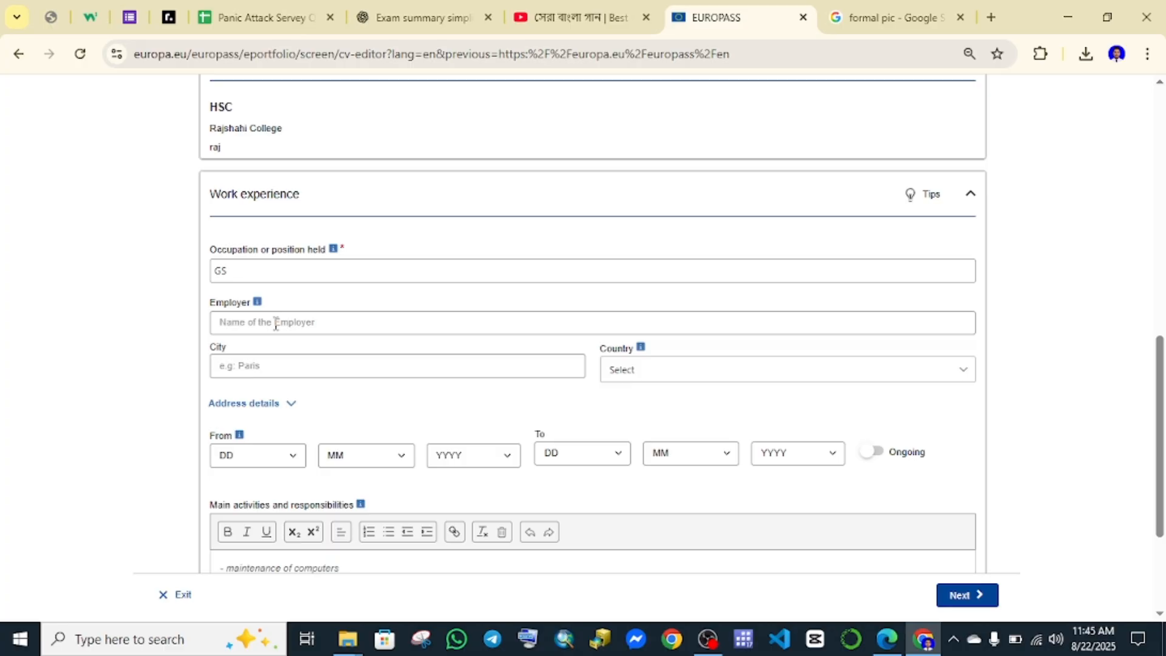
scroll(275, 322, "down", 1)
Look through the employer, city, country and date fields, leaving them unfilled and the job not ongoing.
left_click(302, 233)
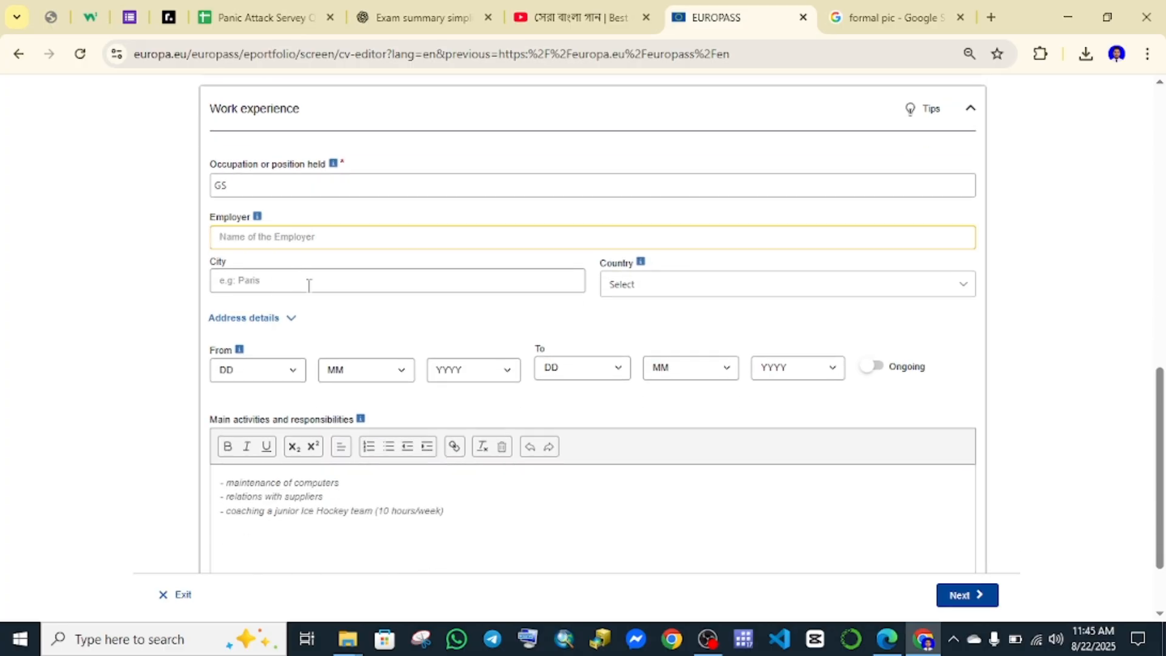
left_click(641, 473)
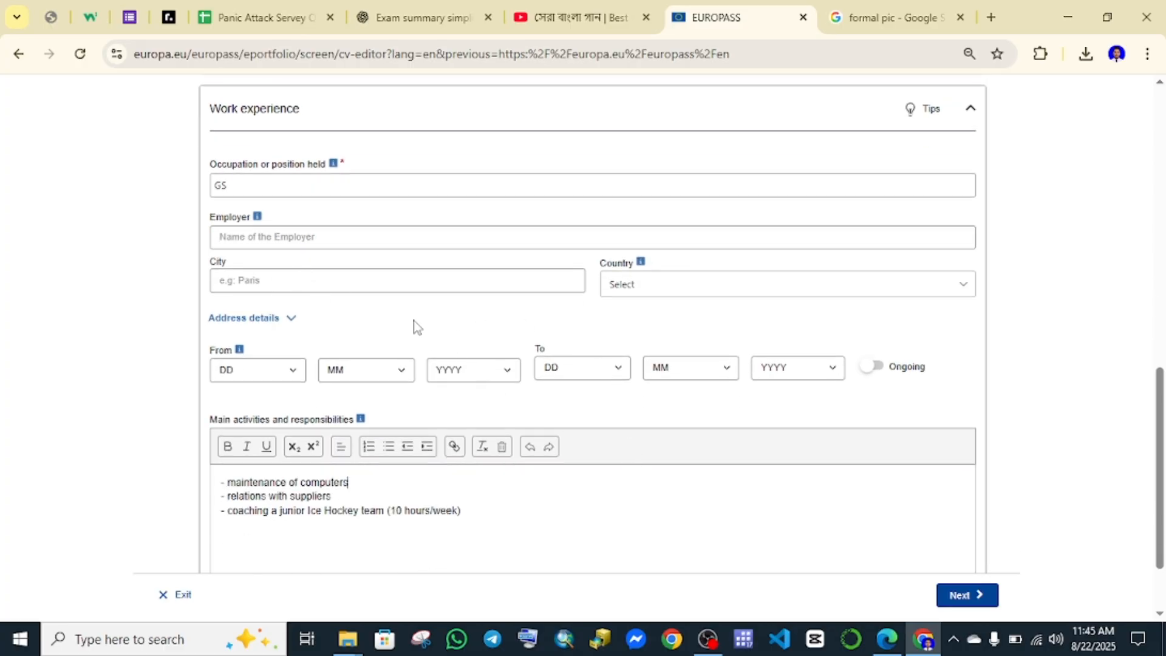
left_click(378, 282)
left_click(633, 284)
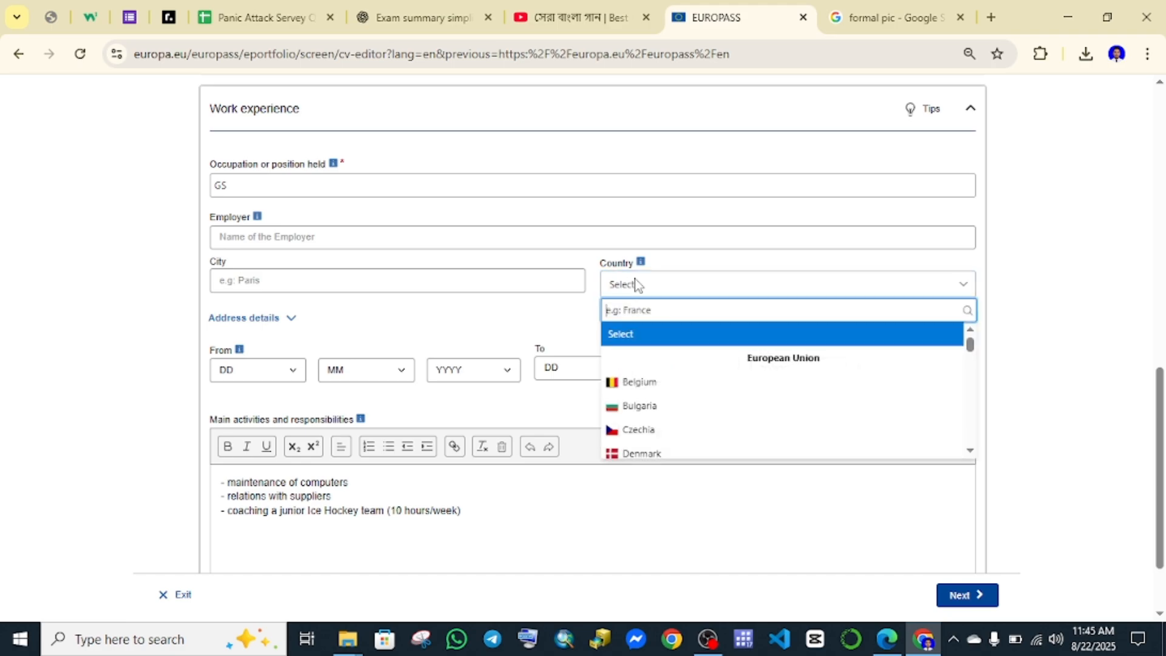
left_click(590, 474)
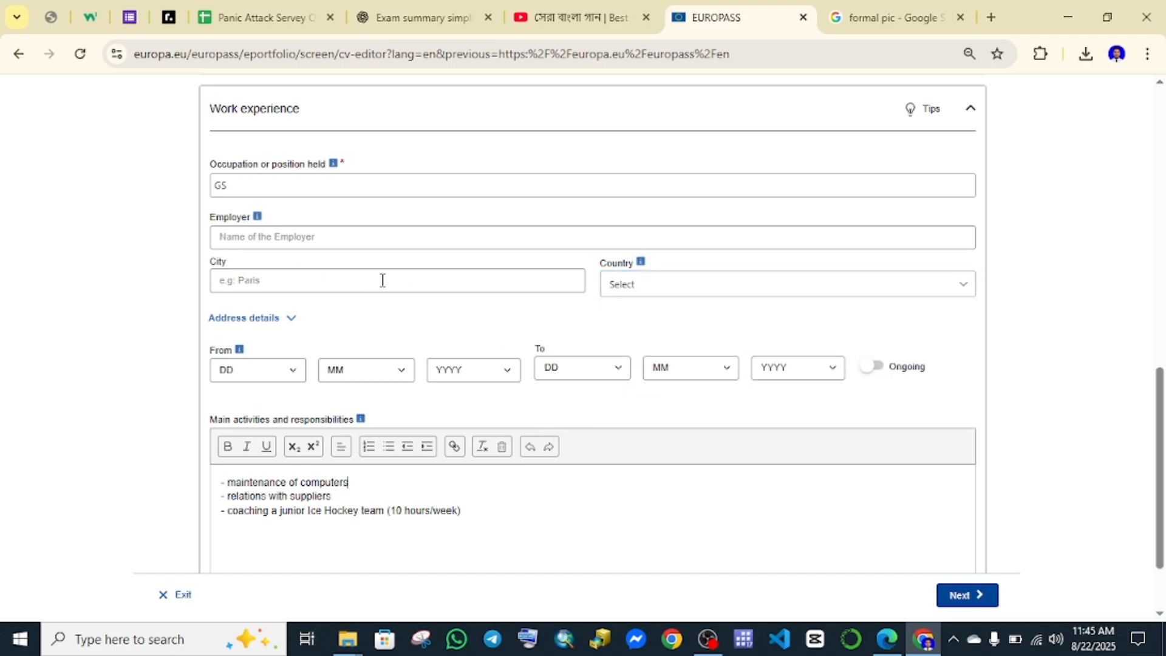
scroll(383, 281, "down", 1)
left_click(253, 271)
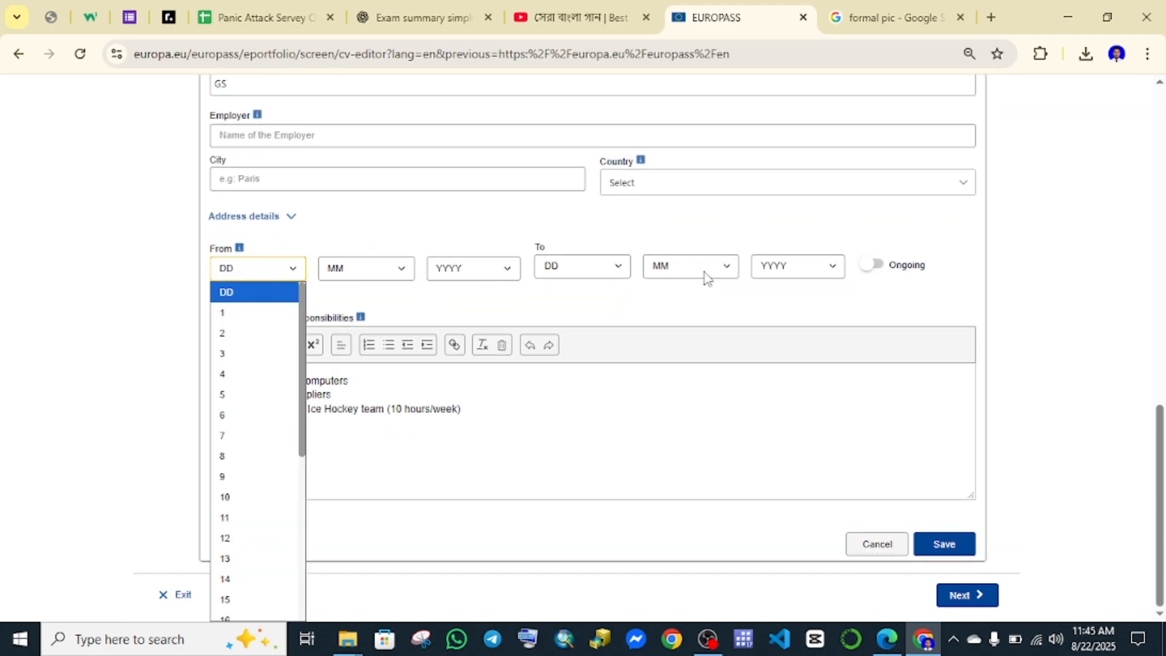
left_click(799, 268)
left_click(811, 270)
left_click(875, 269)
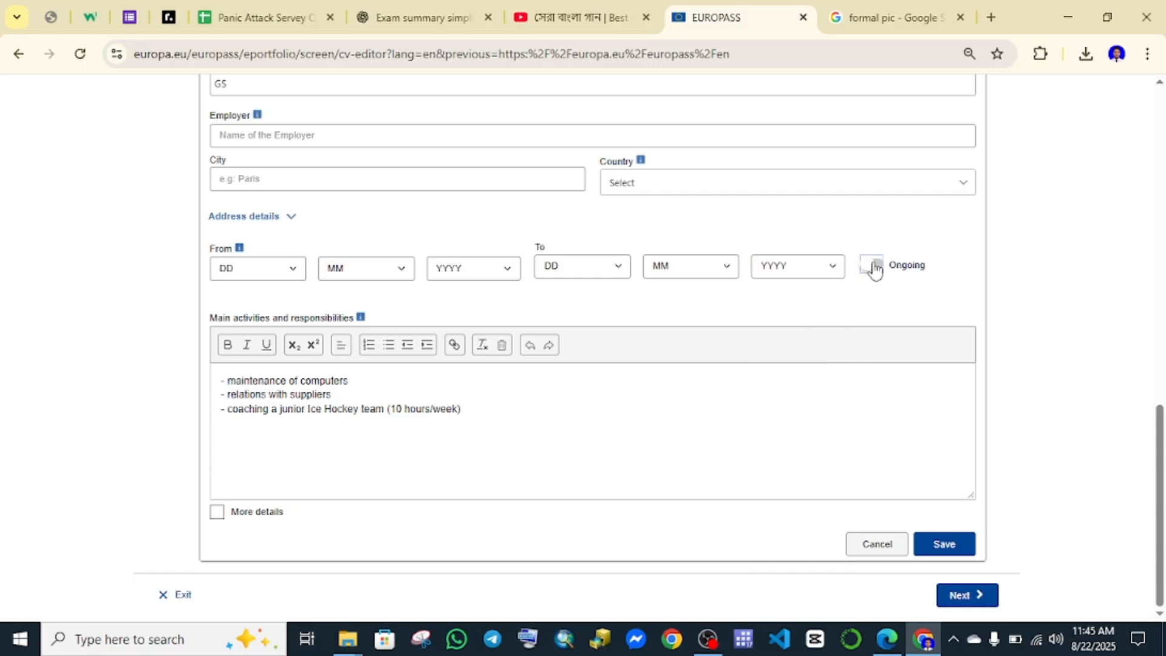
double_click(875, 269)
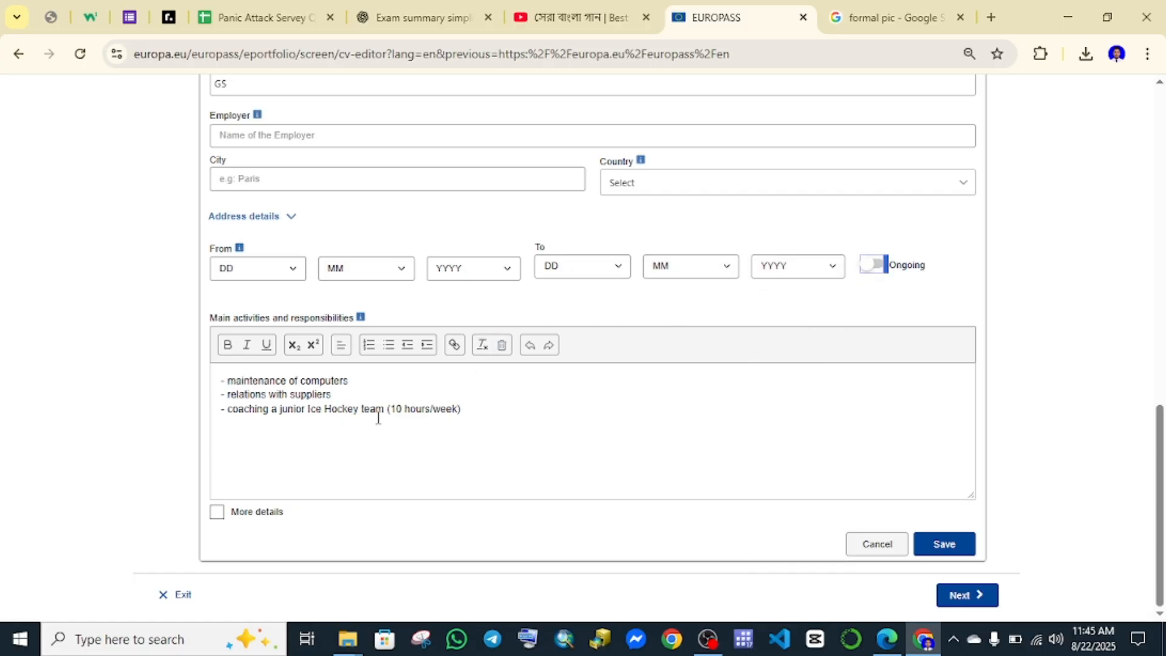
Delete the sample Main activities text and save the GS entry.
left_click(412, 435)
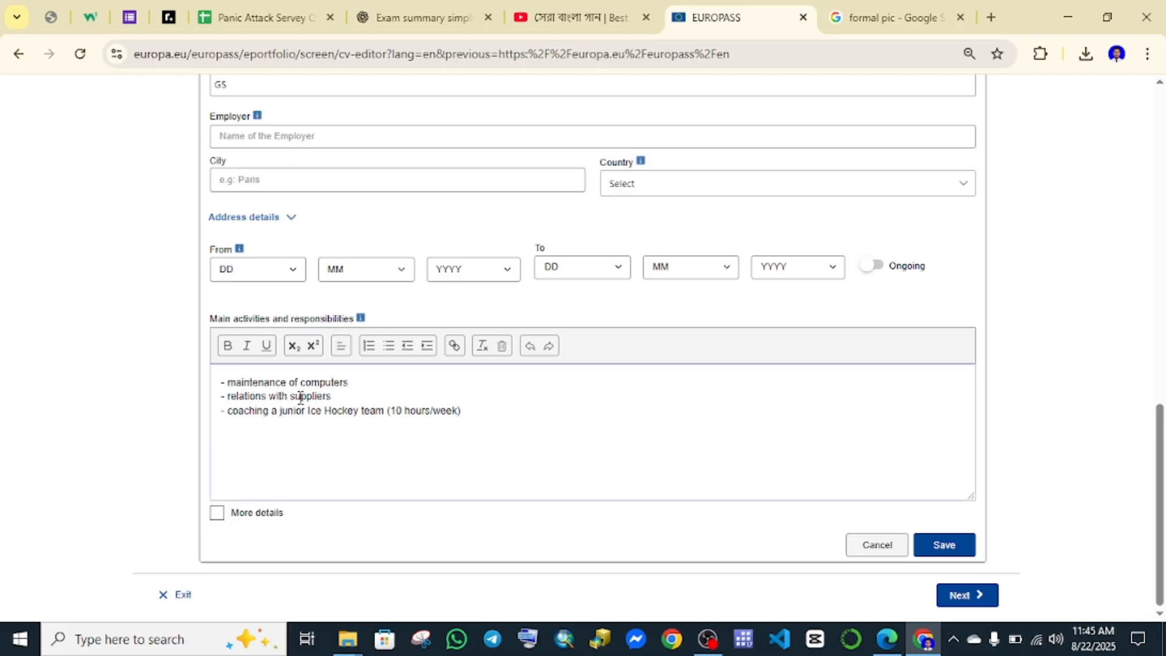
left_click_drag(461, 413, 213, 381)
key("BackSpace")
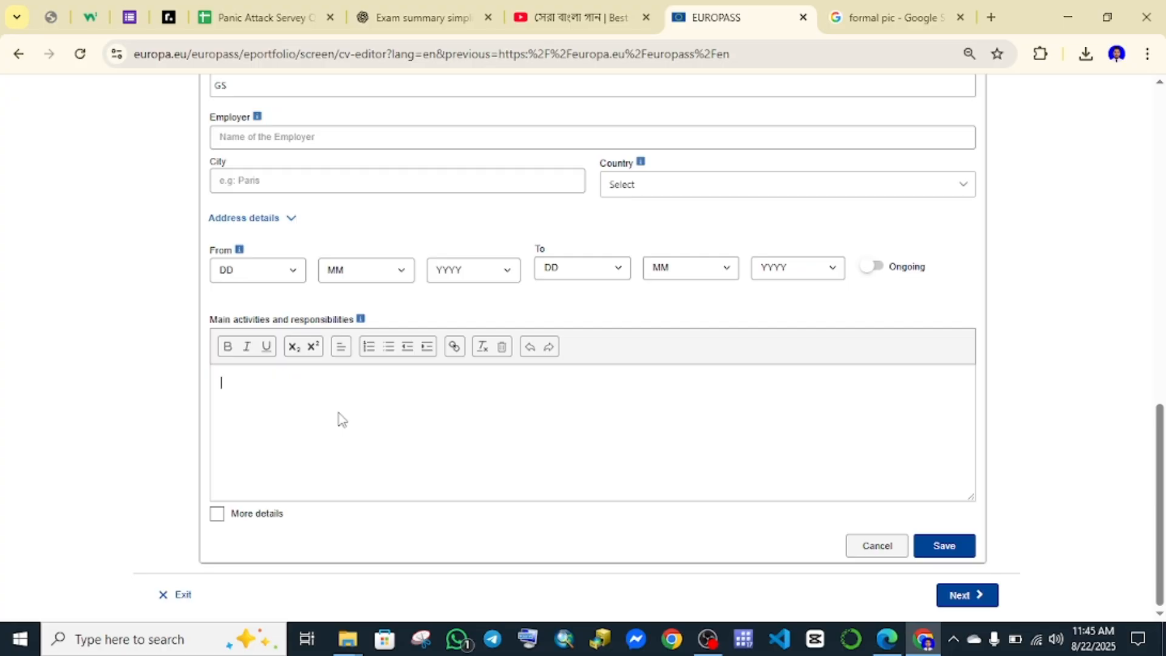
left_click(946, 546)
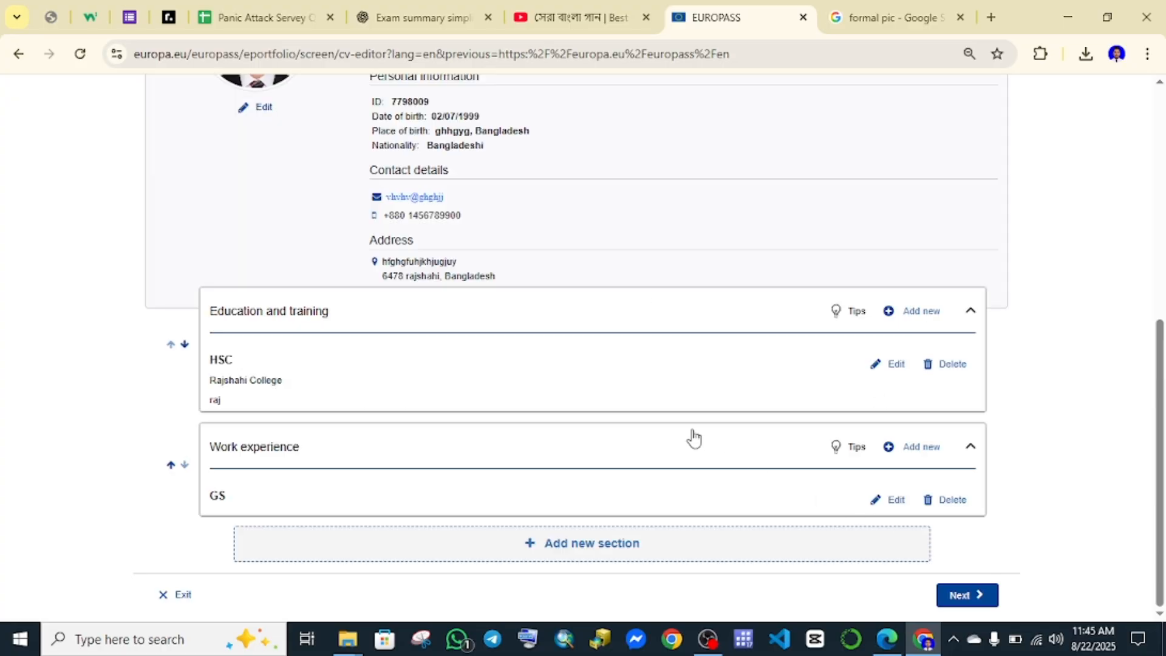
Add a Skills section to the CV.
left_click(618, 546)
left_click(419, 349)
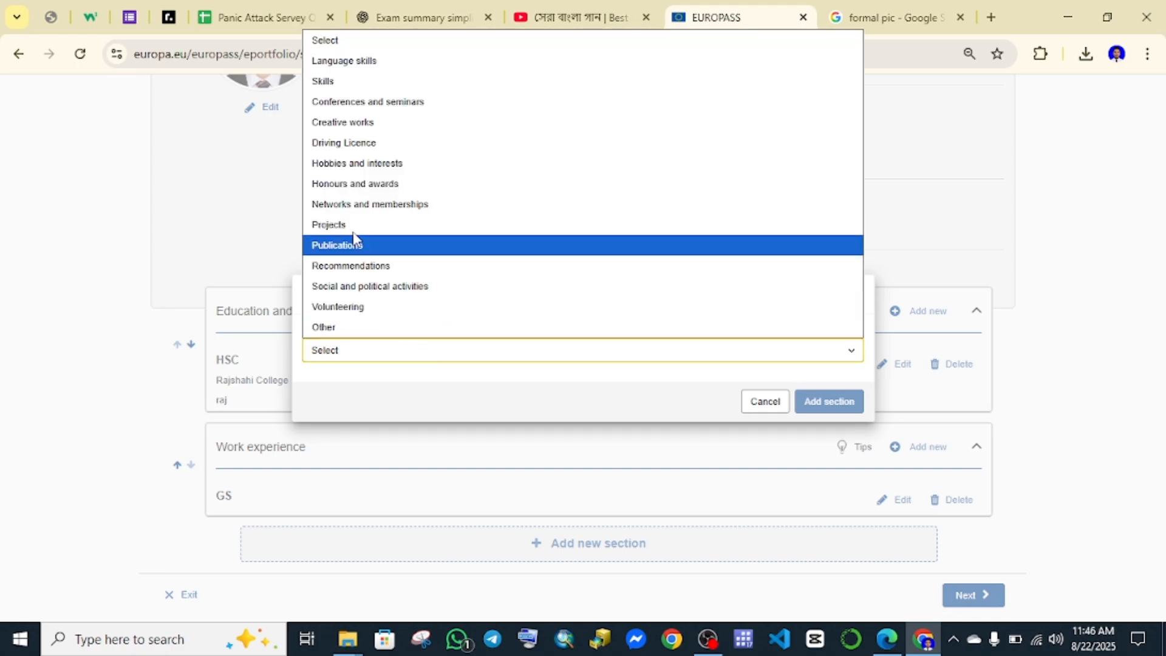
left_click(322, 81)
left_click(830, 401)
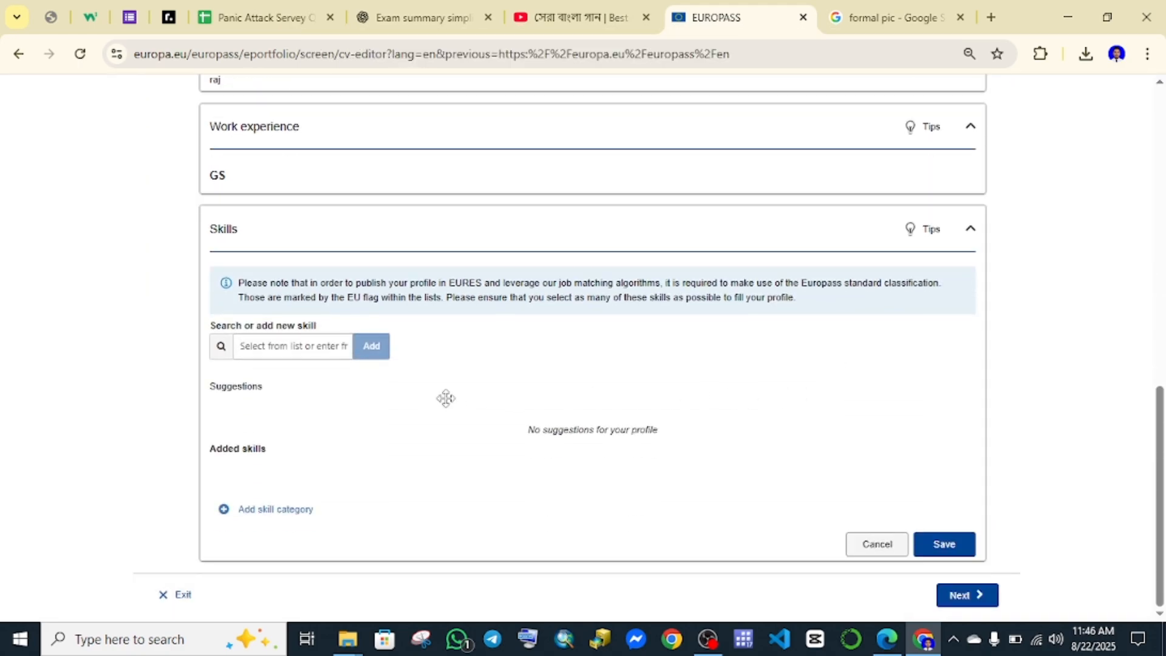
scroll(364, 274, "up", 4)
scroll(346, 281, "down", 4)
Enter ms word and excel as skills.
left_click(290, 349)
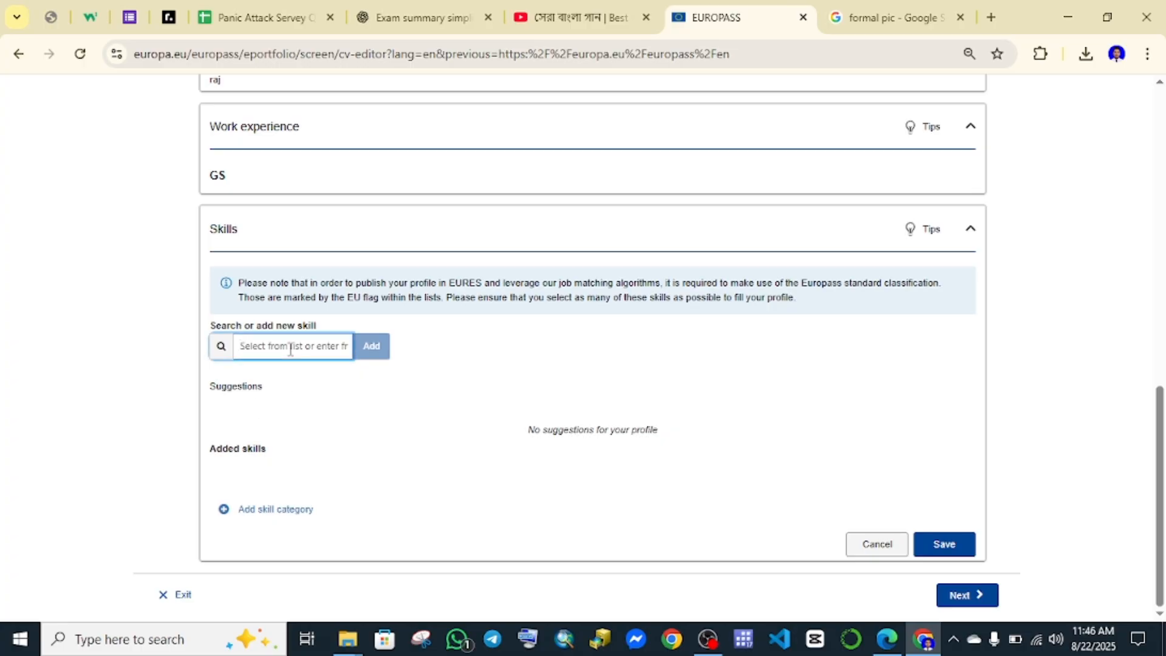
type("ms")
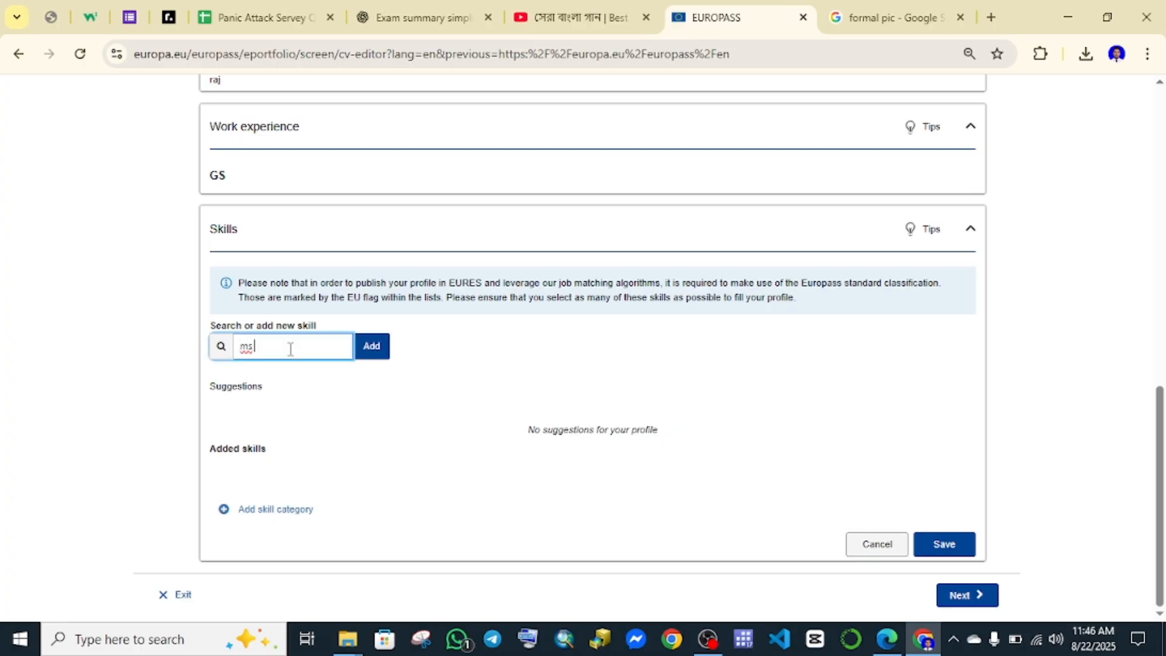
type(" word")
key("Return")
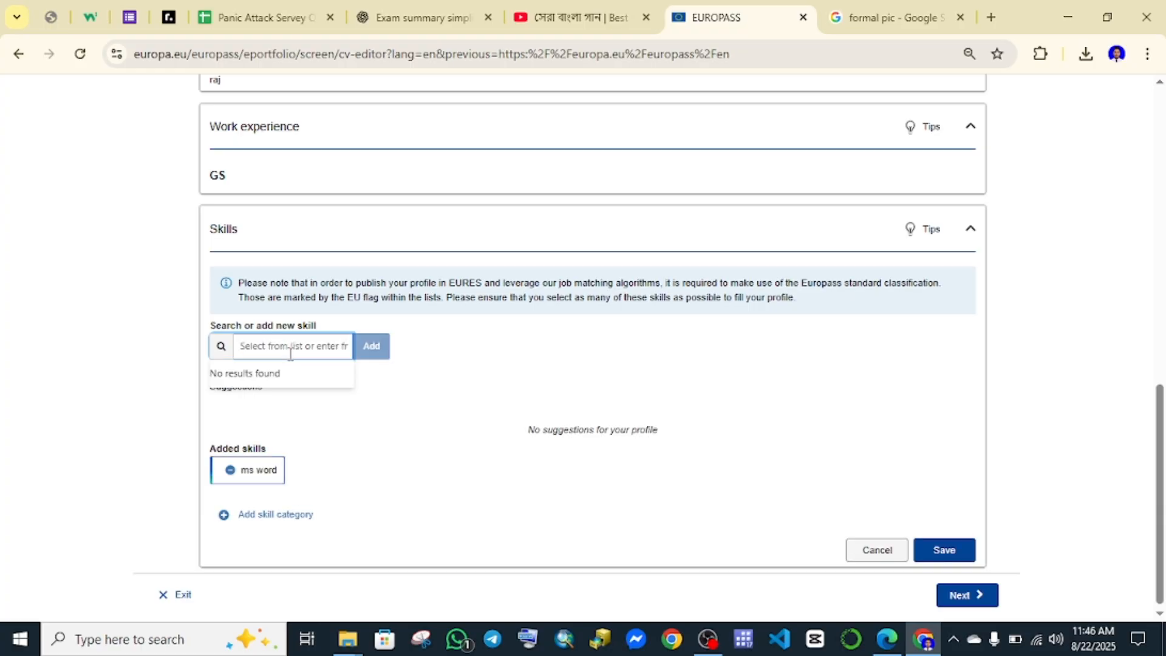
type("excel")
key("Return")
Add the suggested Microsoft Office, Microsoft Excel and Microsoft Powerpoint skills, remove ms word, and save.
scroll(355, 472, "down", 1)
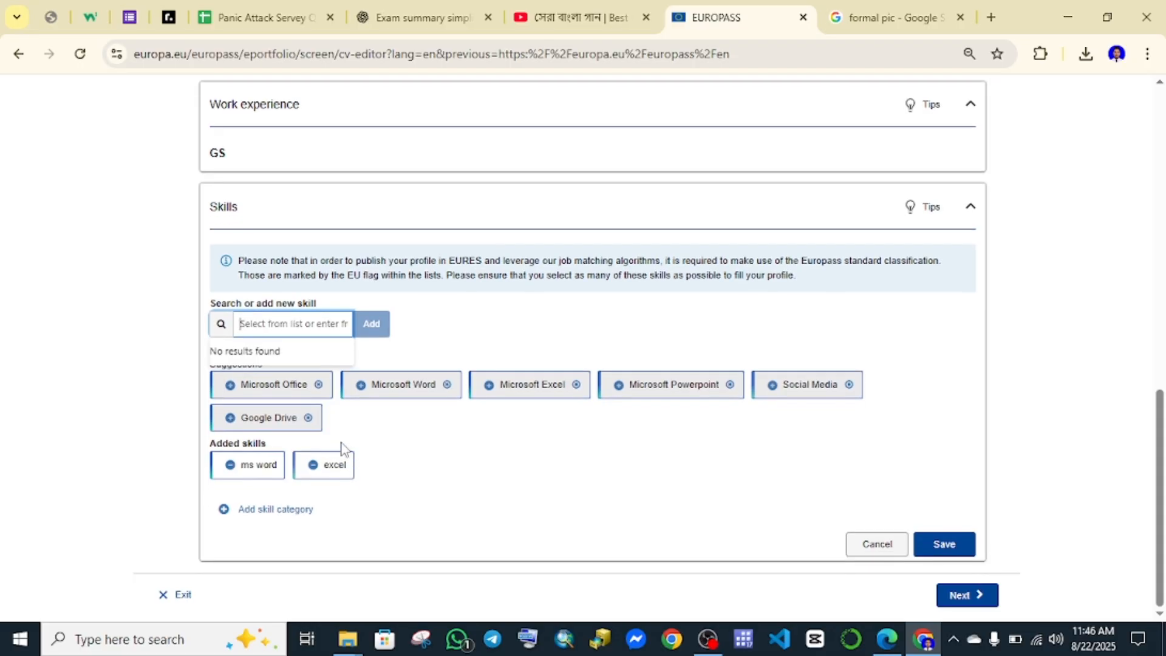
left_click(230, 389)
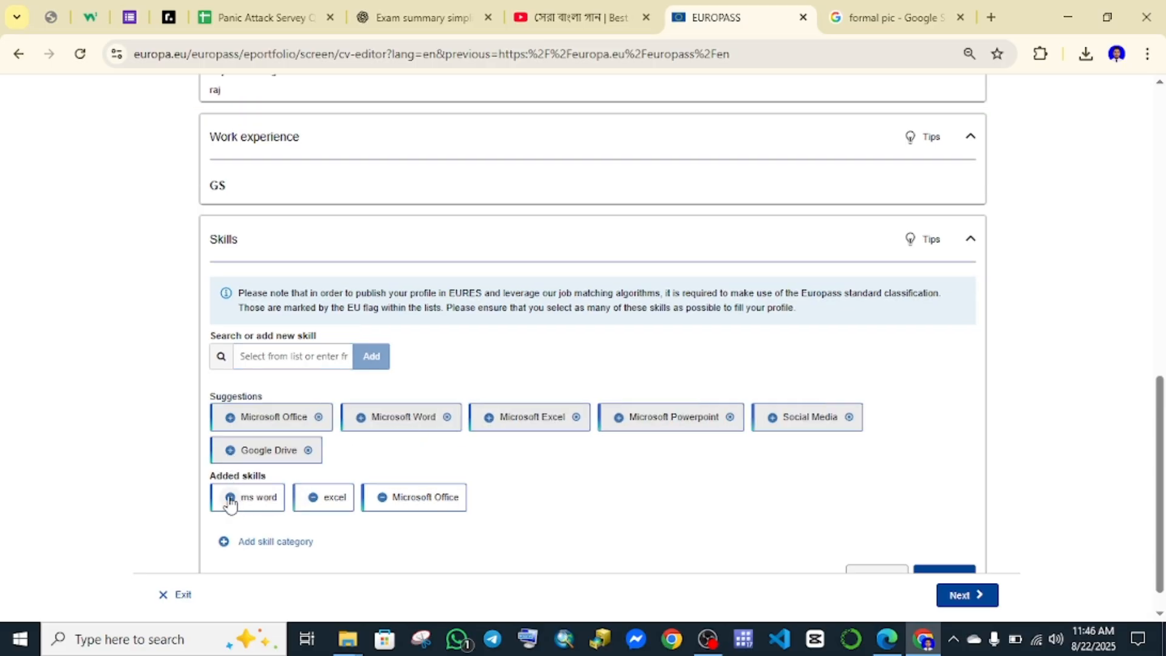
left_click(230, 497)
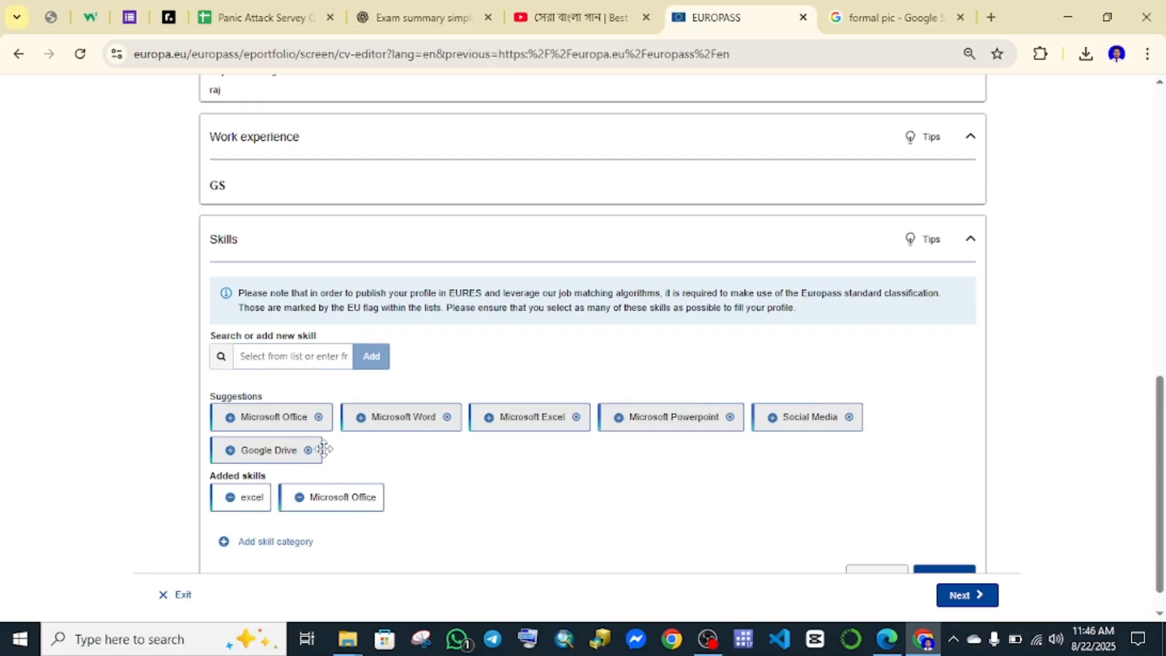
left_click(491, 425)
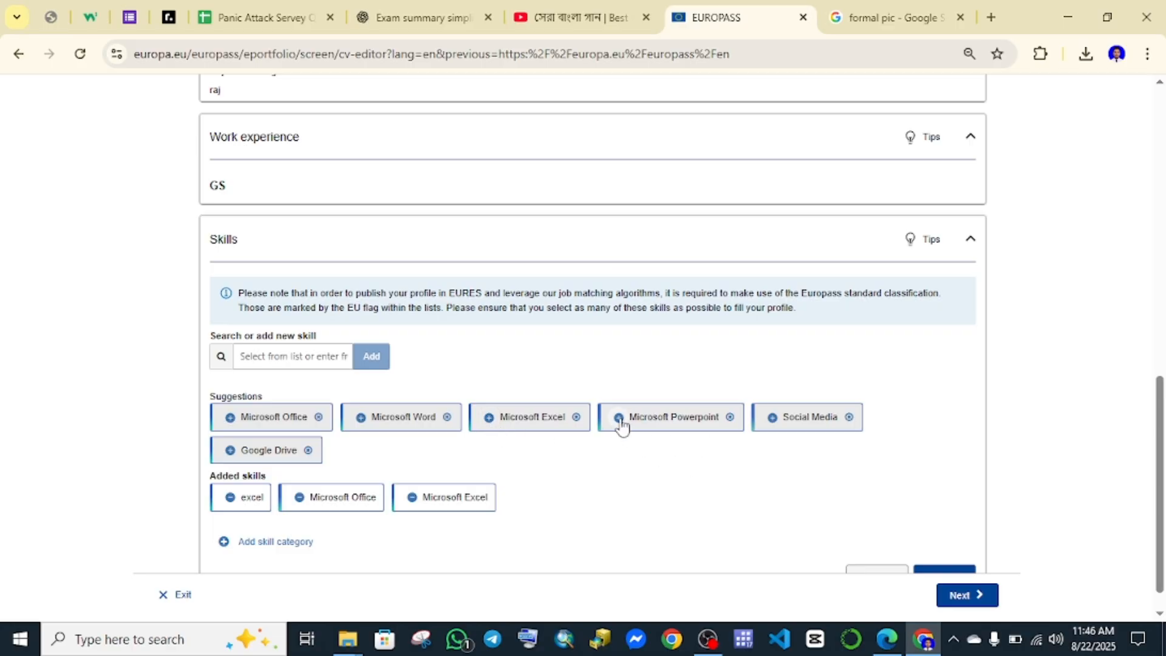
left_click(620, 419)
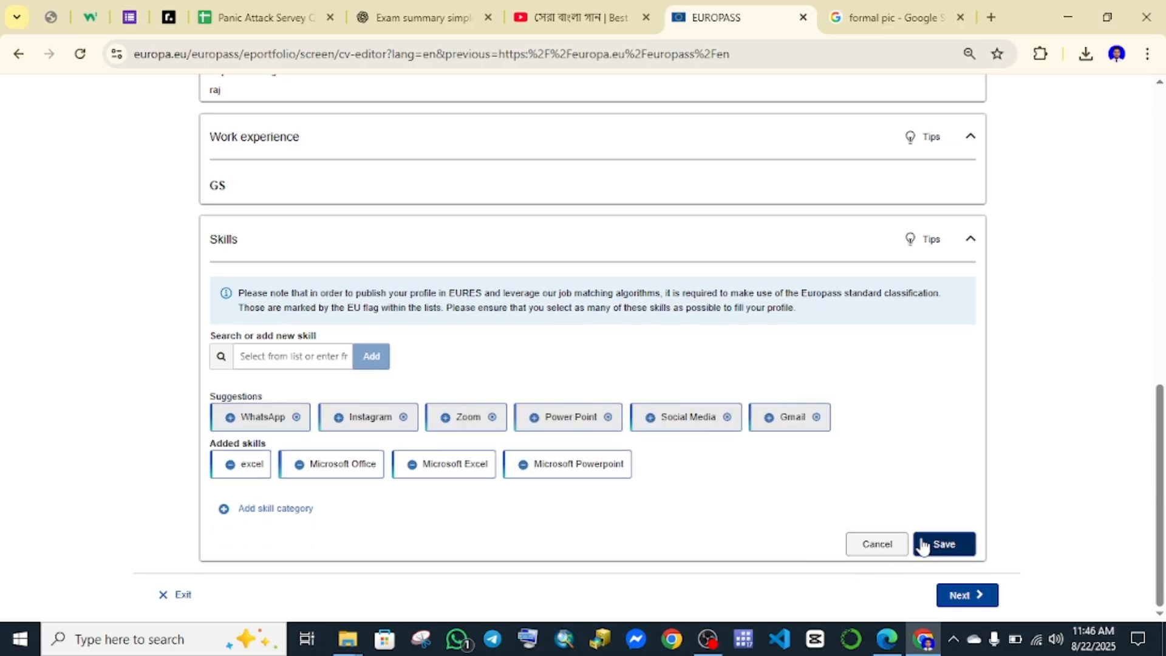
left_click(922, 546)
Add an Honours and awards section and clear its sample description.
left_click(565, 551)
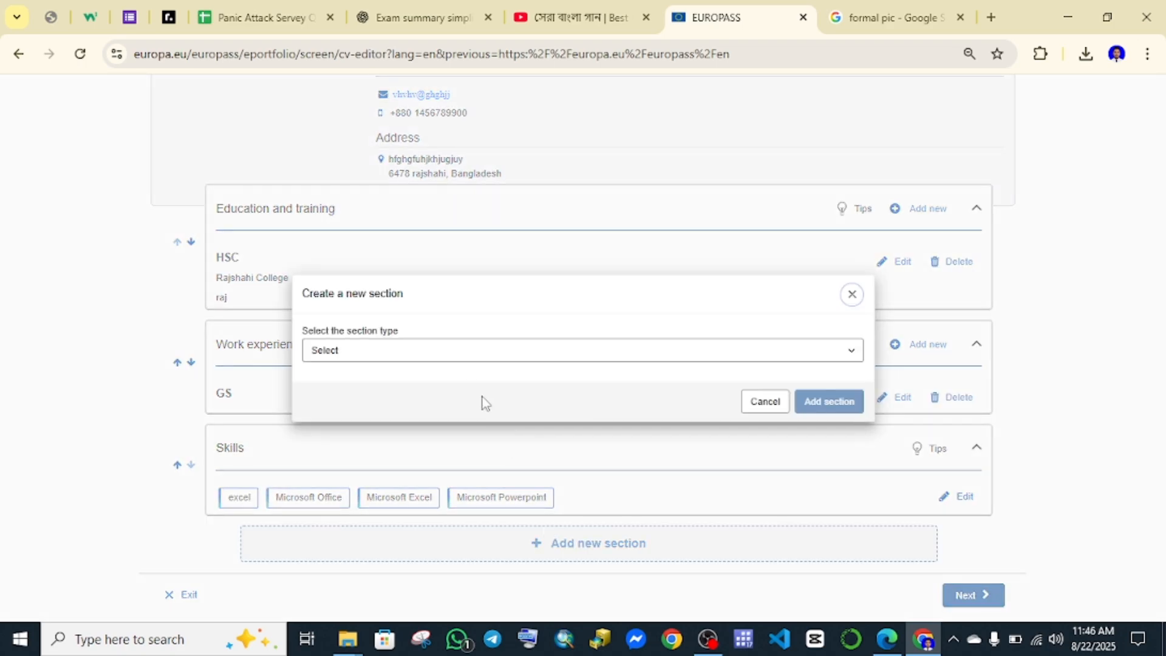
left_click(453, 354)
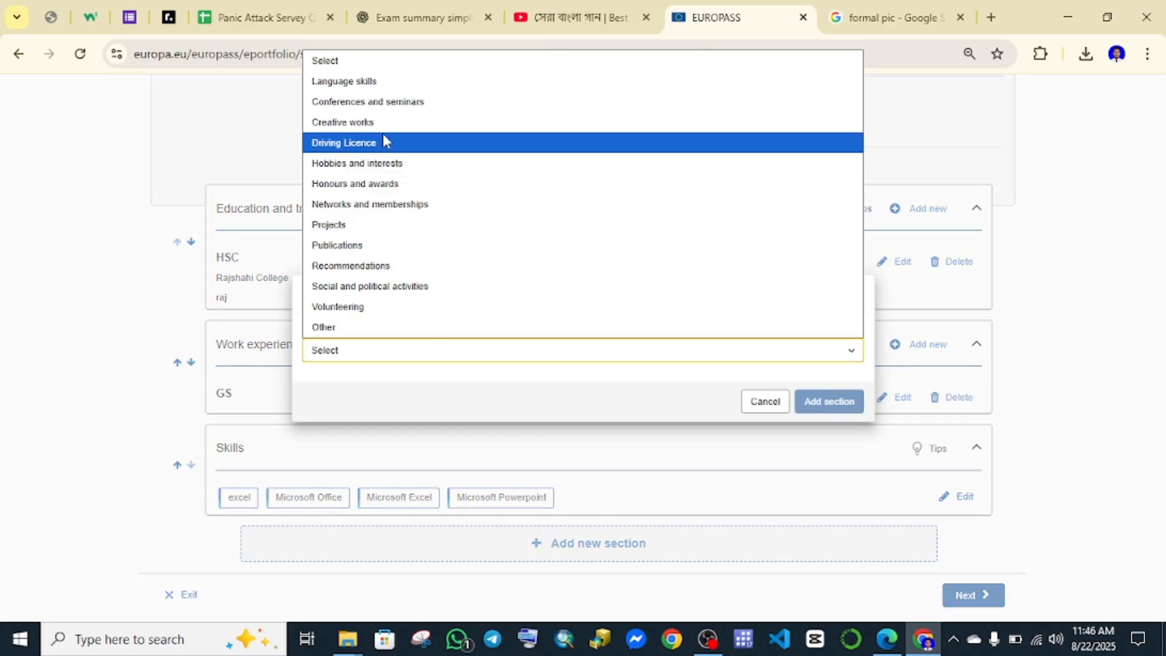
left_click(389, 182)
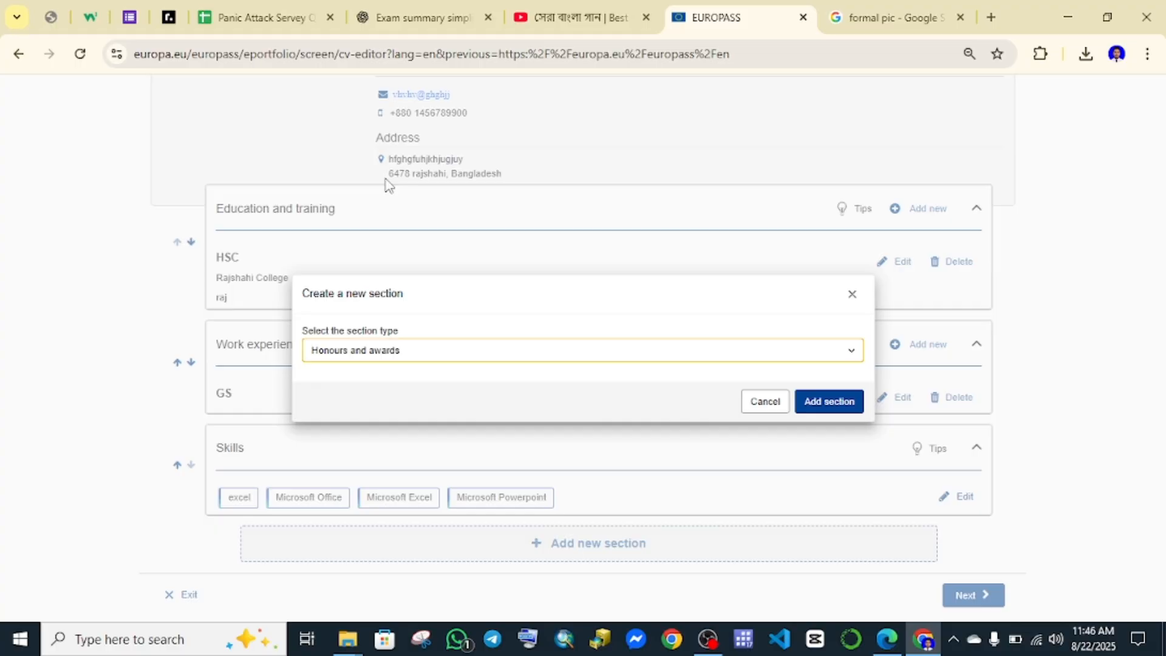
left_click(814, 400)
left_click(364, 345)
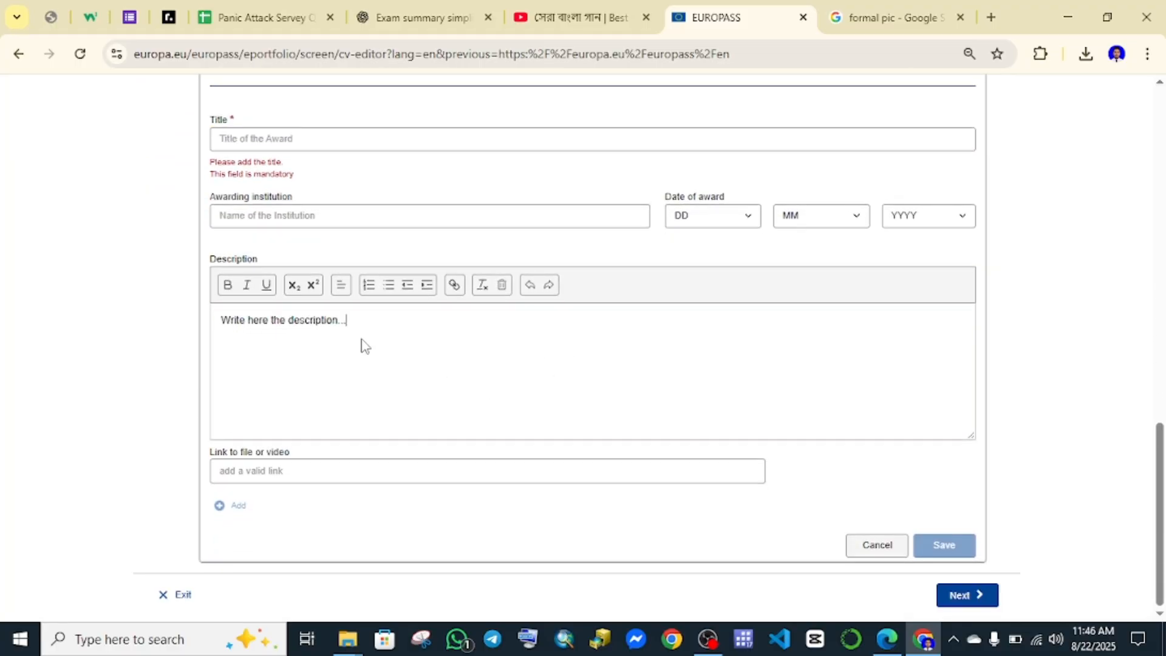
left_click_drag(366, 323, 202, 324)
key("BackSpace")
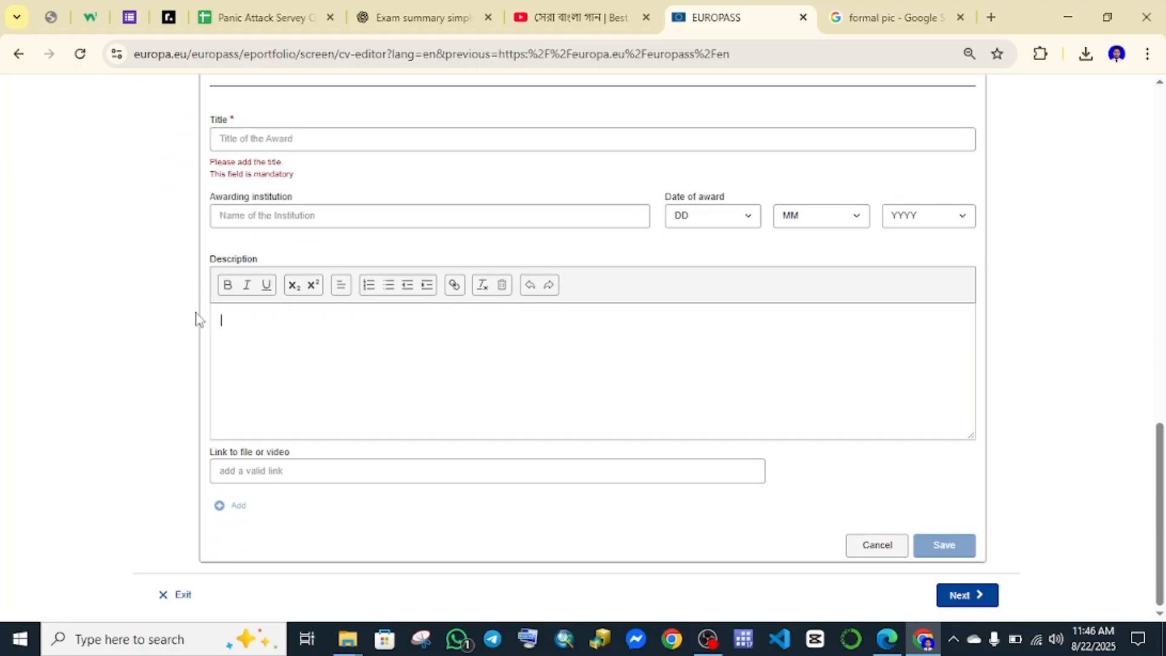
Check the title, institution and date fields, then clear the remaining sample description text.
scroll(243, 317, "up", 3)
left_click(259, 316)
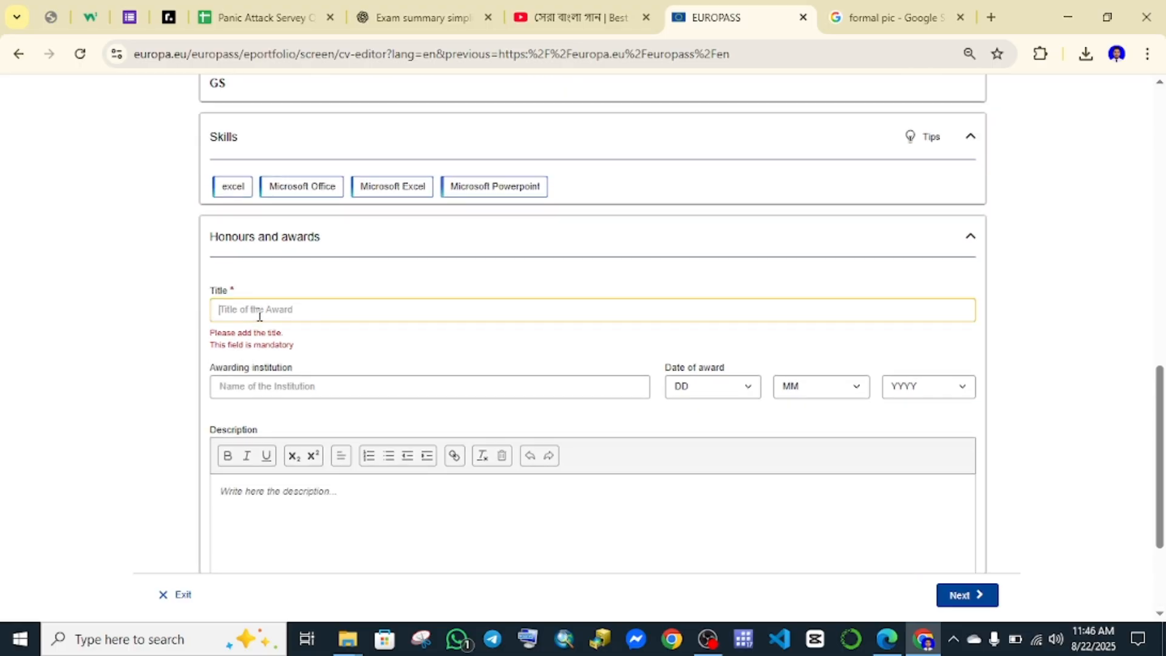
left_click(259, 393)
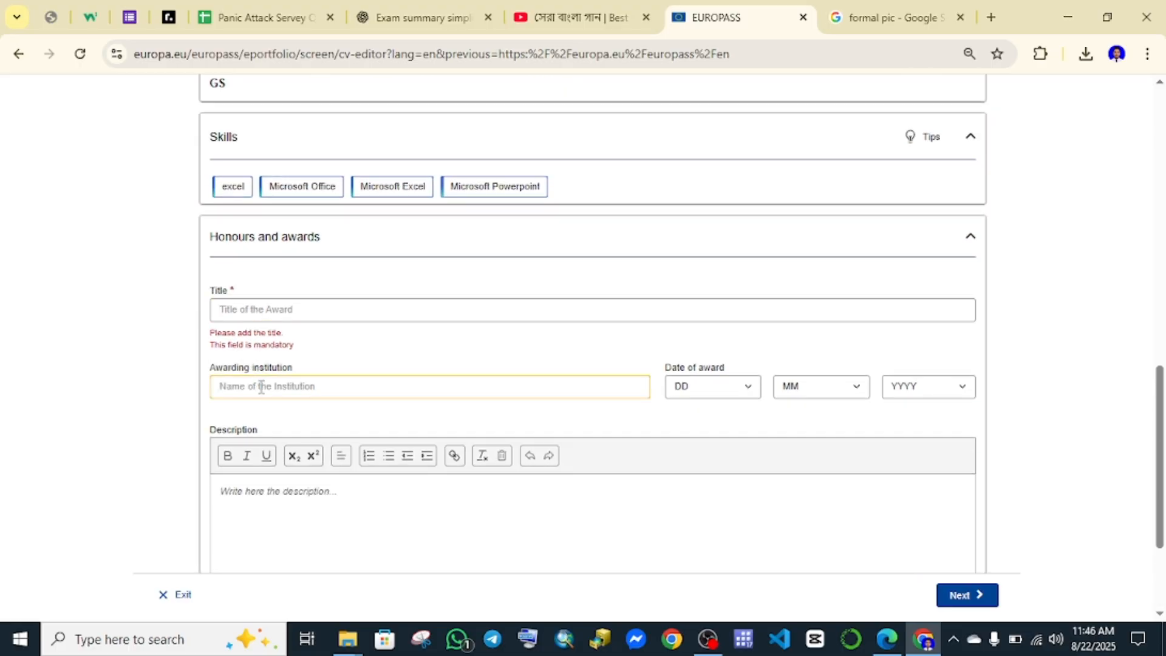
left_click(720, 394)
left_click(877, 419)
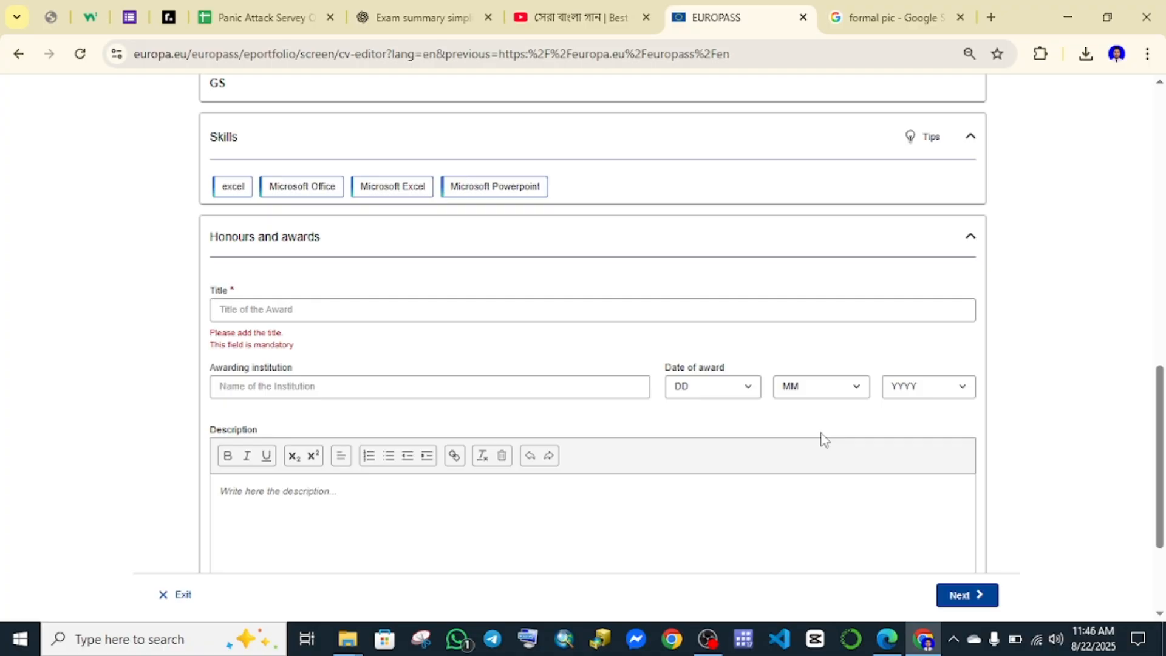
scroll(822, 437, "down", 3)
left_click(302, 326)
left_click_drag(371, 336, 218, 324)
key("BackSpace")
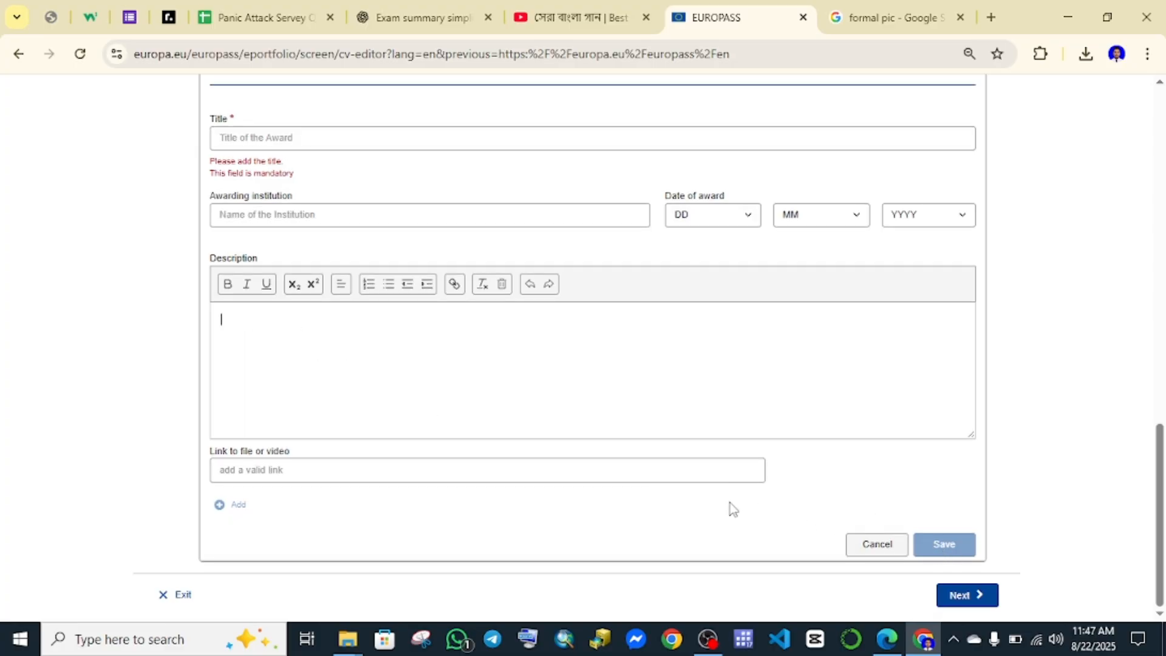
Enter 'nbnv' as the award title and move on to template selection.
scroll(436, 358, "up", 2)
left_click(342, 222)
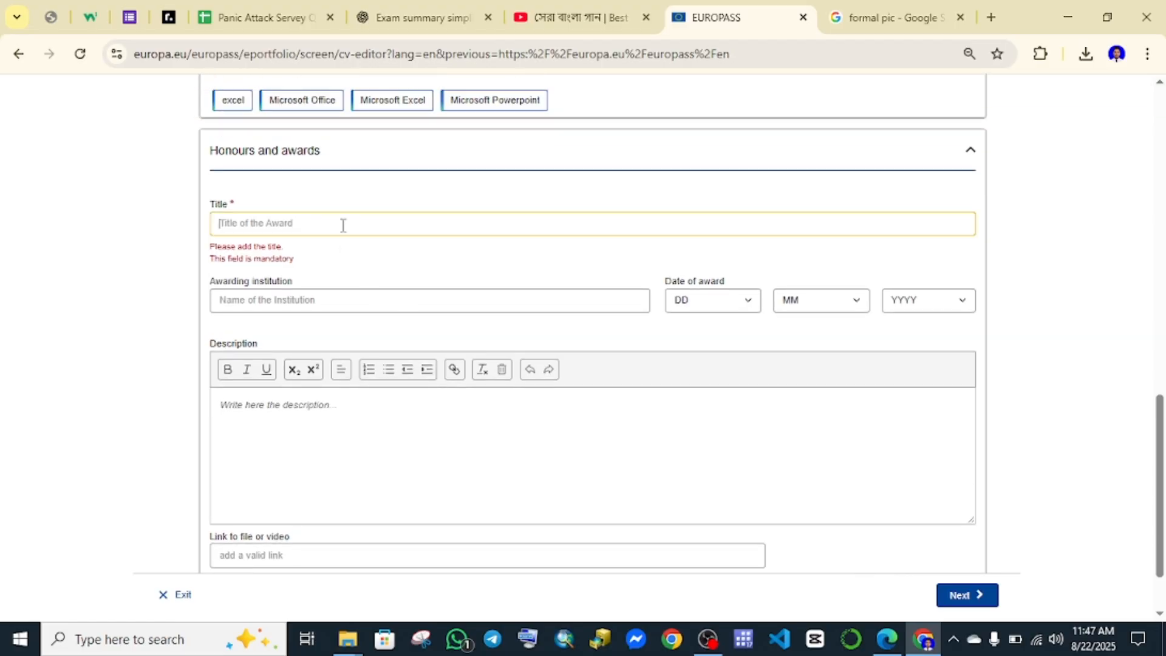
type("nbnvn")
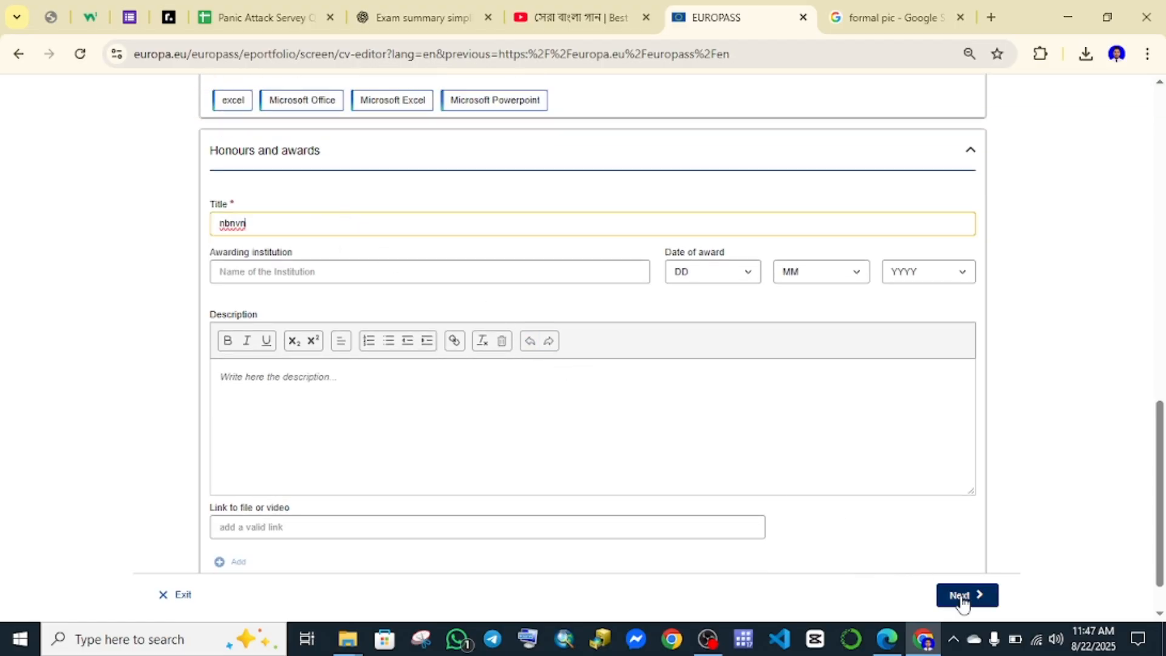
left_click(966, 595)
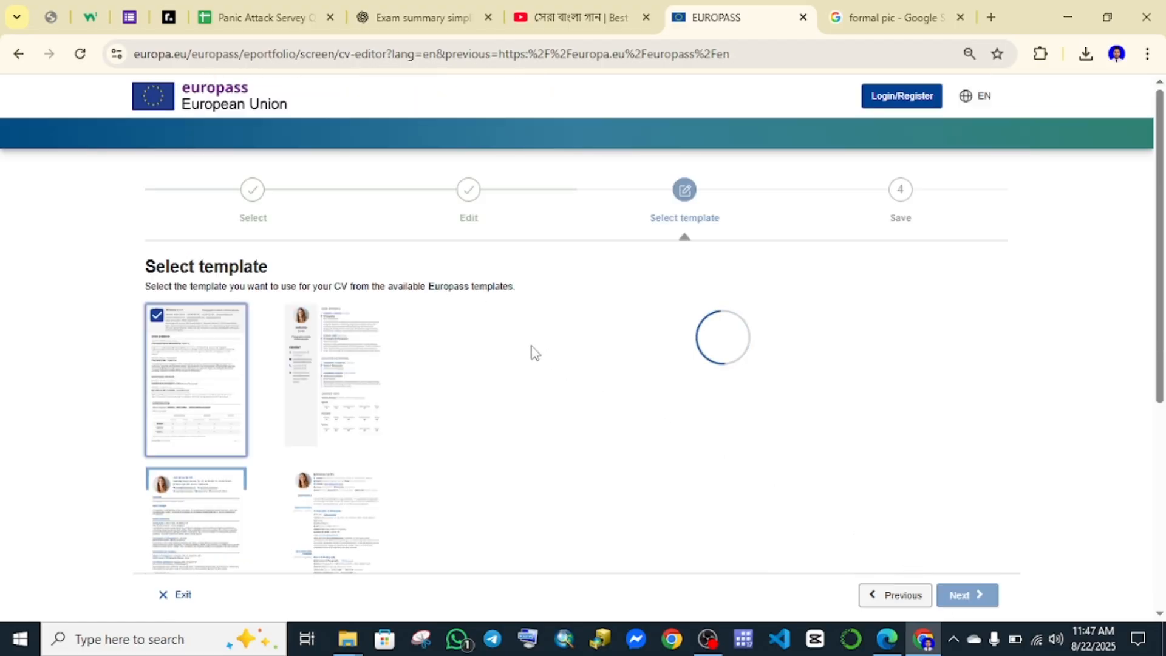
Set the template's Europass logo to No and page numbers to Yes.
scroll(637, 338, "down", 6)
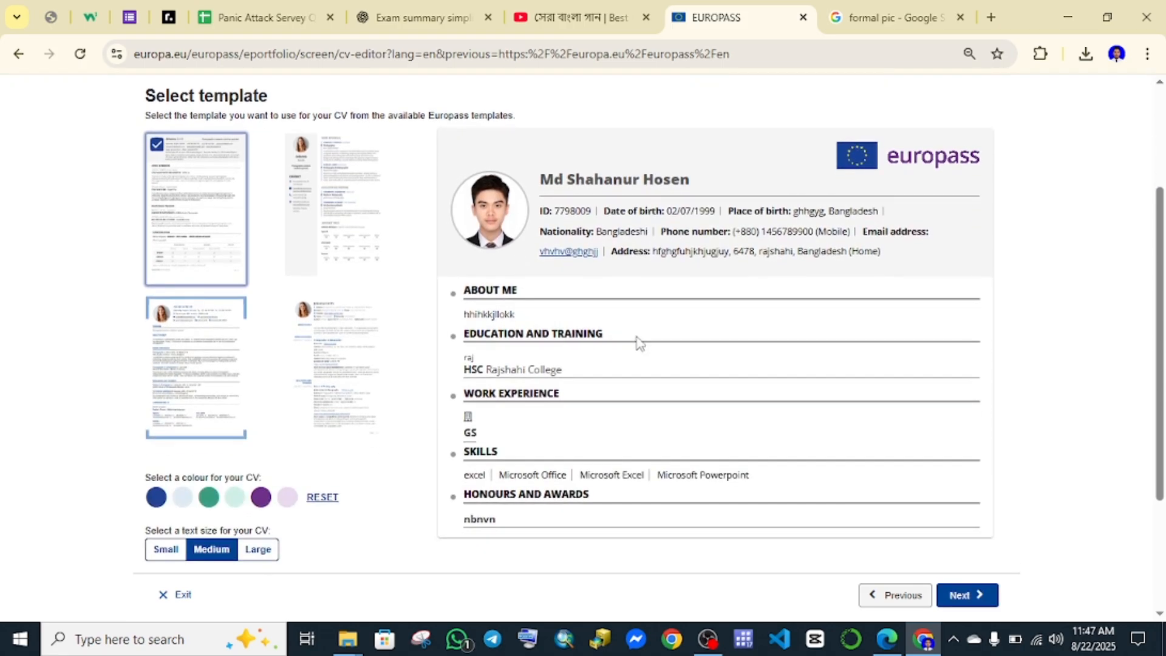
scroll(651, 344, "up", 4)
scroll(650, 344, "down", 3)
scroll(650, 344, "down", 1)
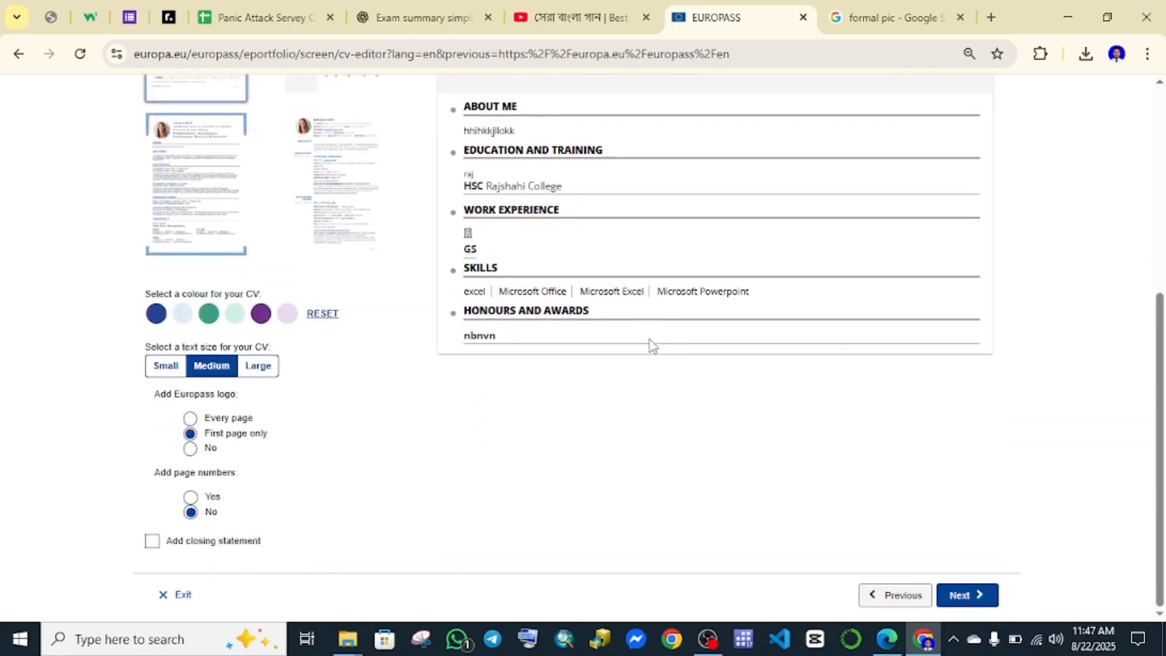
scroll(628, 397, "up", 2)
scroll(630, 399, "up", 1)
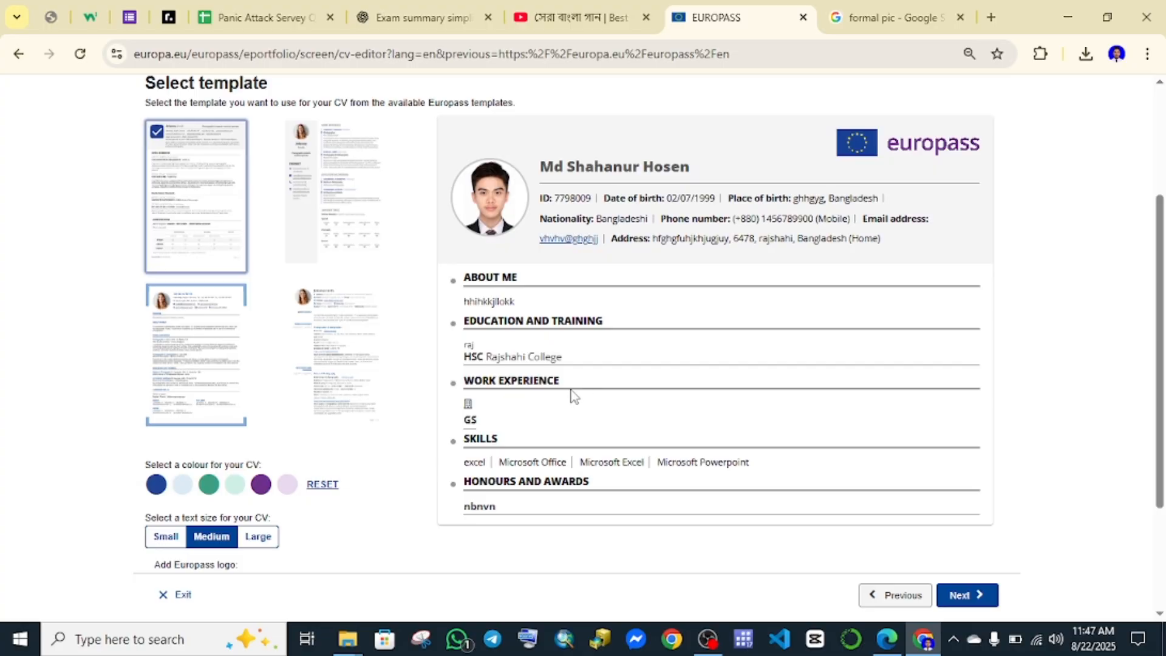
scroll(586, 371, "up", 3)
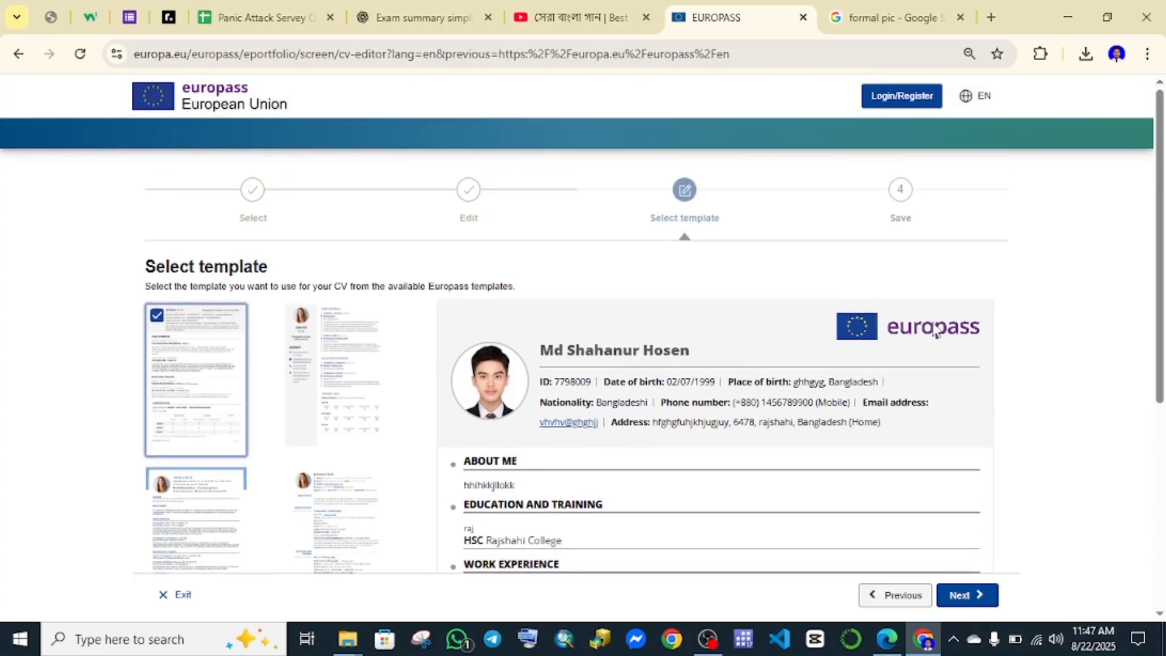
scroll(856, 333, "down", 4)
scroll(789, 333, "down", 3)
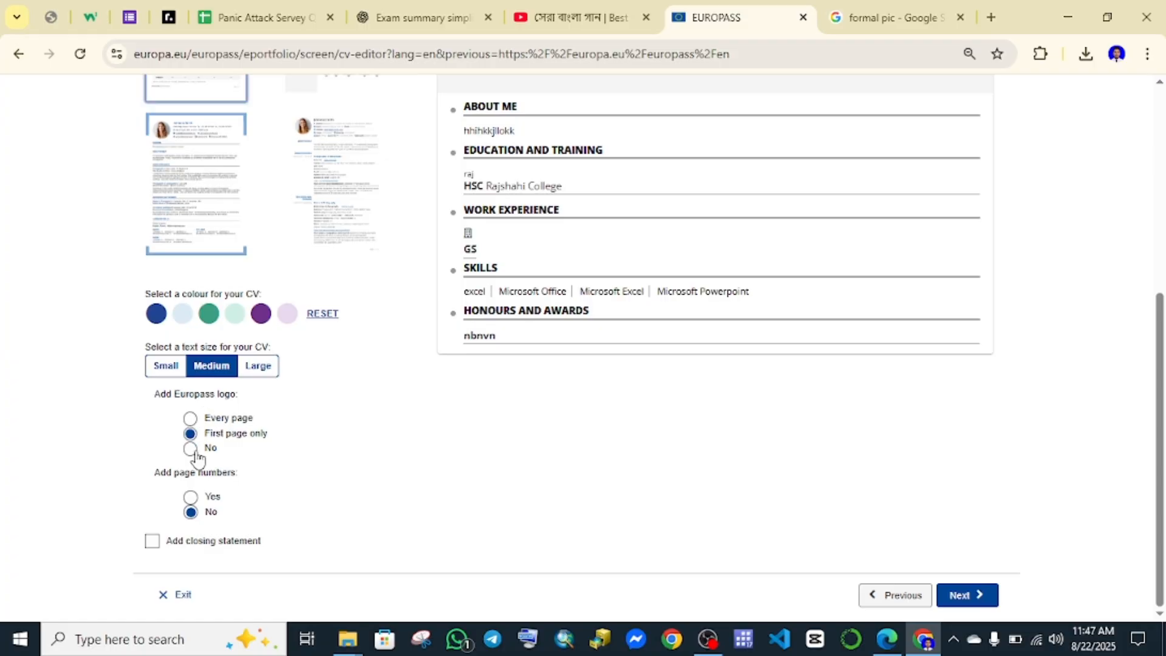
left_click(191, 448)
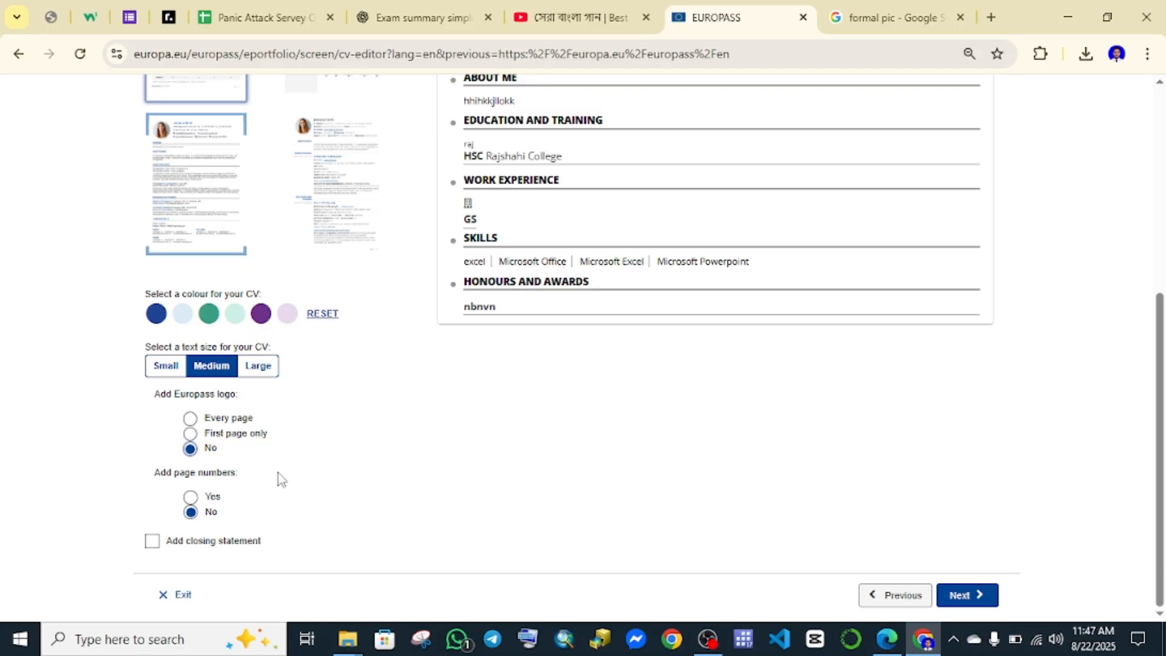
left_click(190, 498)
Tick then untick Add closing statement, and continue to Save and share.
left_click(150, 541)
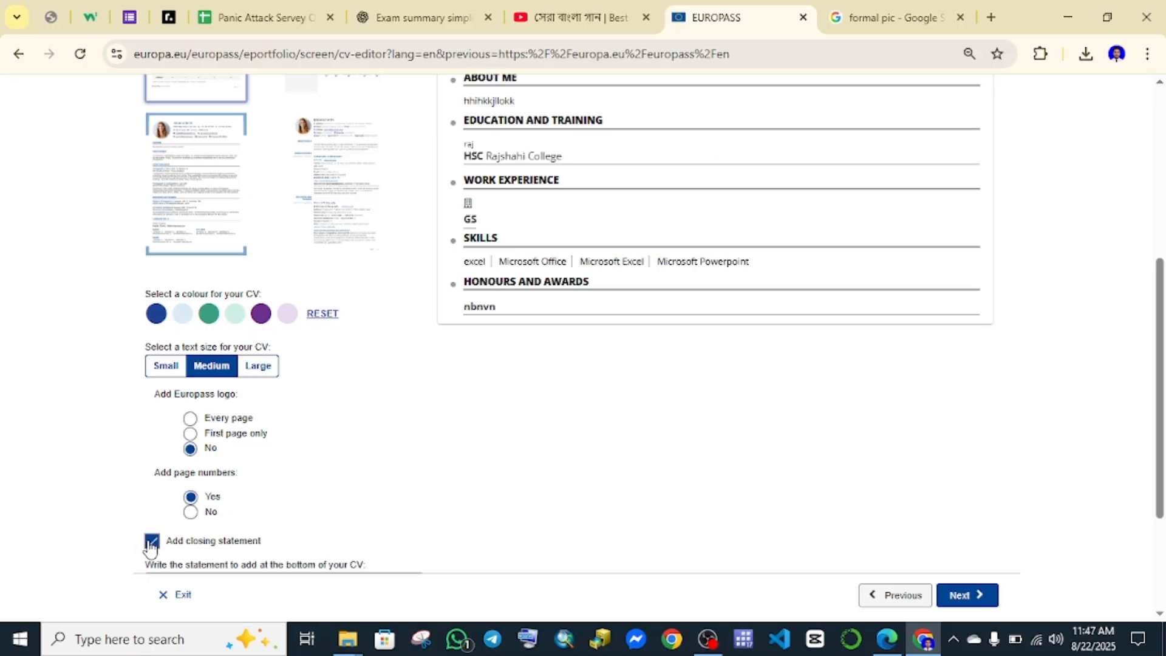
scroll(355, 467, "down", 1)
scroll(355, 460, "down", 2)
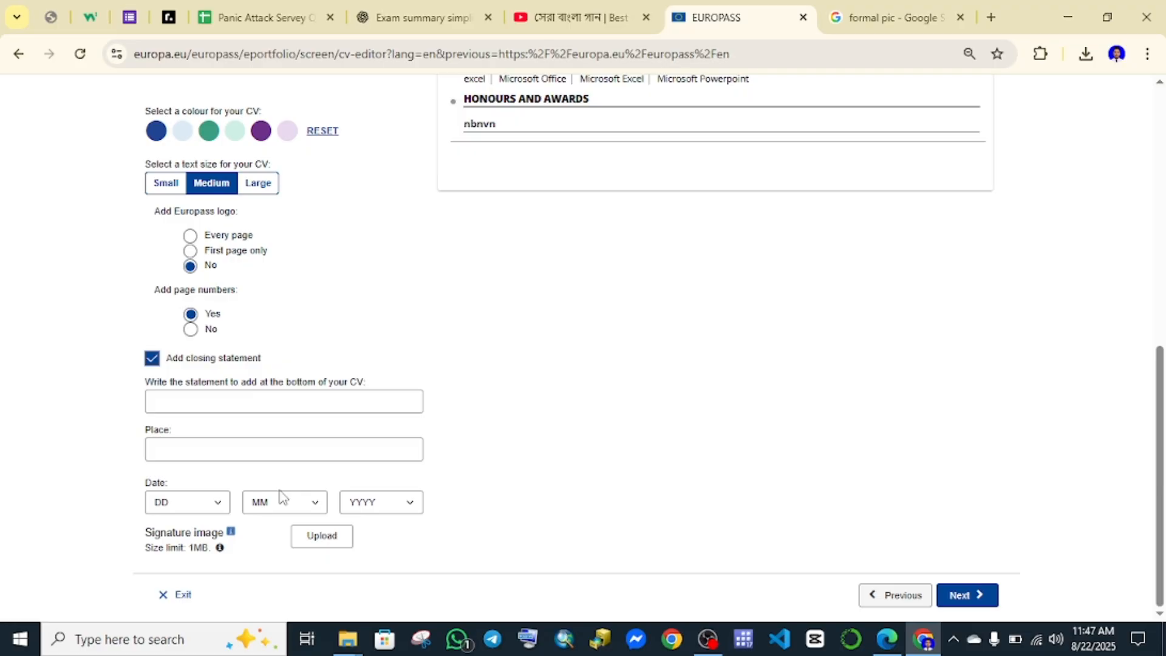
left_click(227, 404)
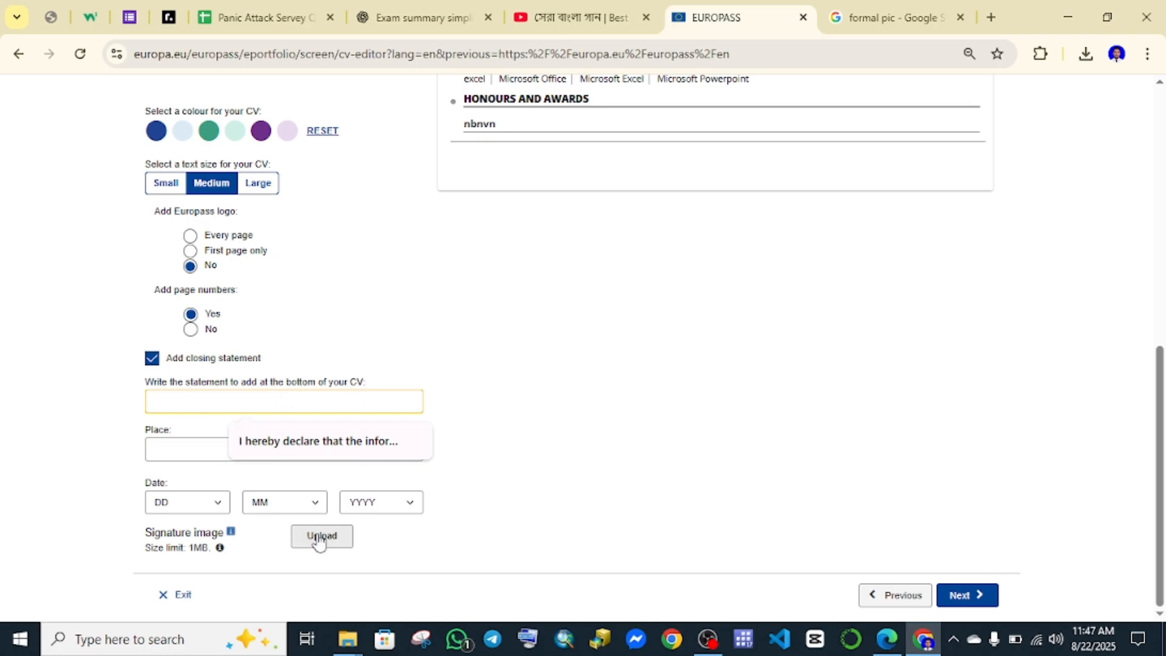
left_click(152, 359)
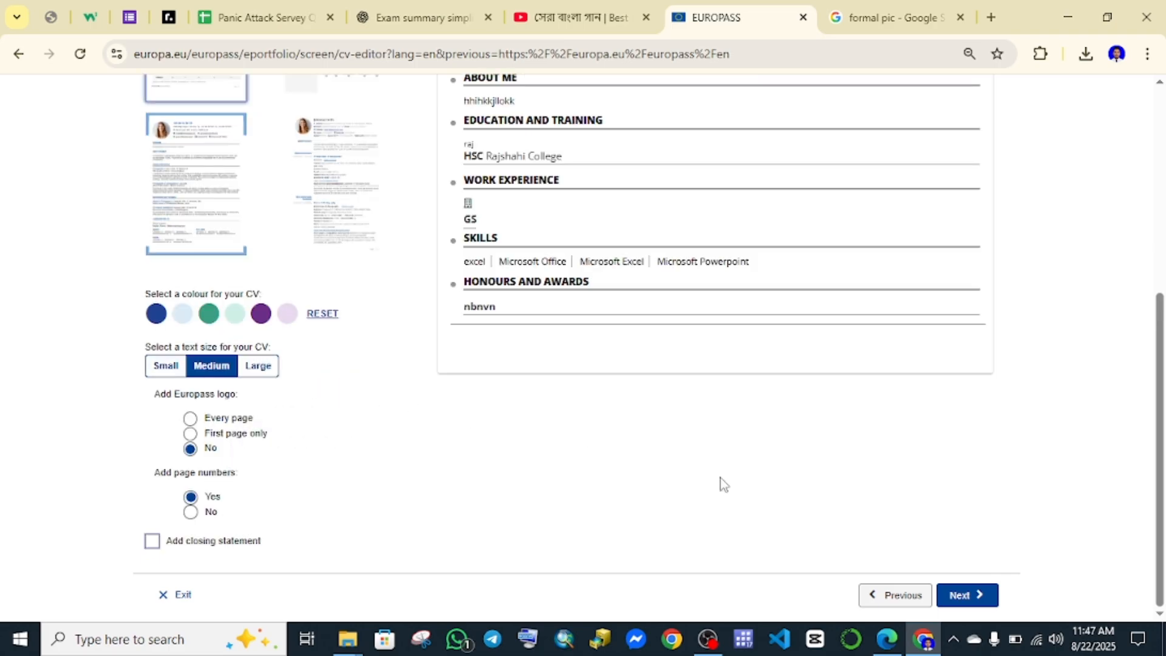
left_click(979, 596)
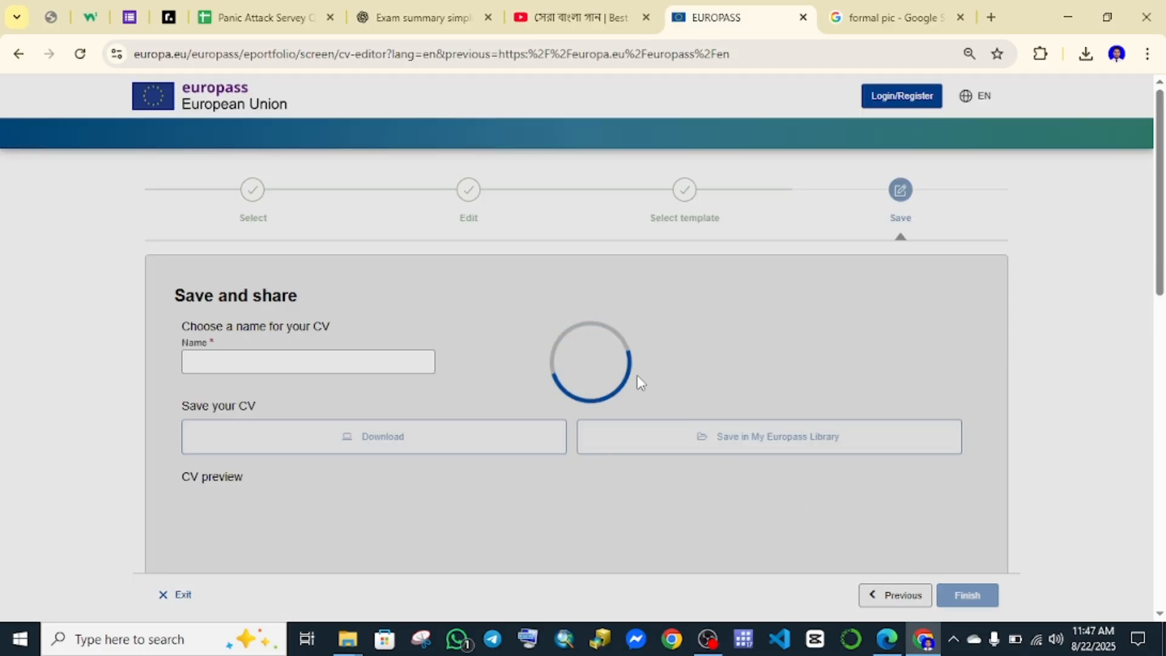
Enter the applicant's name as the CV name.
scroll(635, 372, "down", 8)
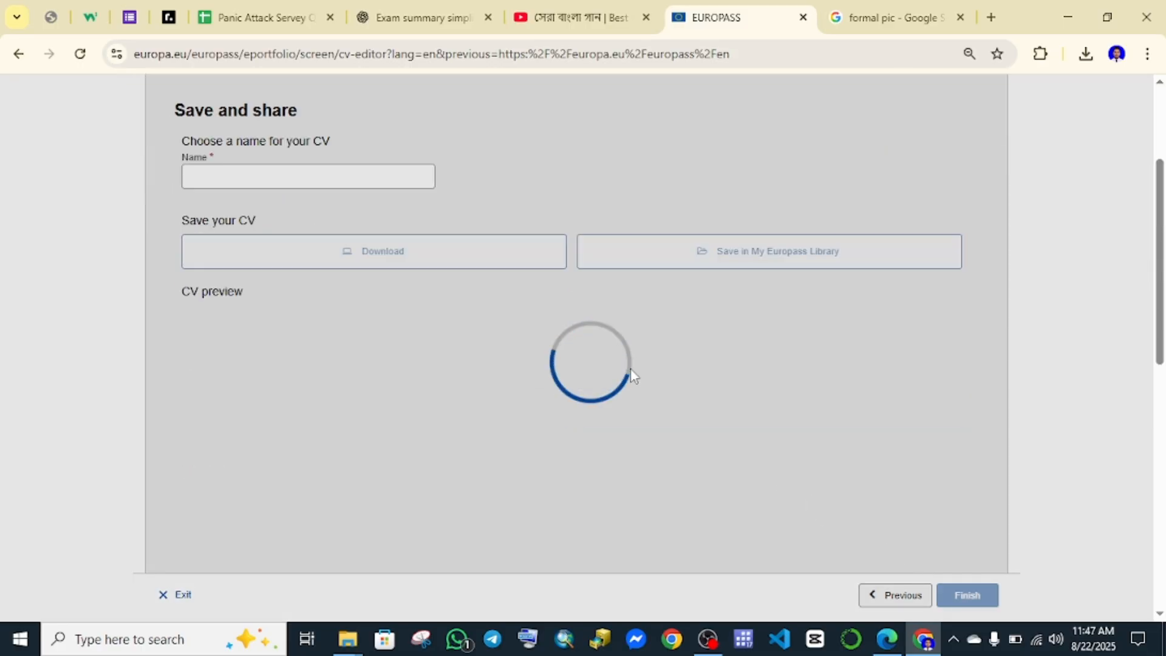
scroll(632, 373, "down", 4)
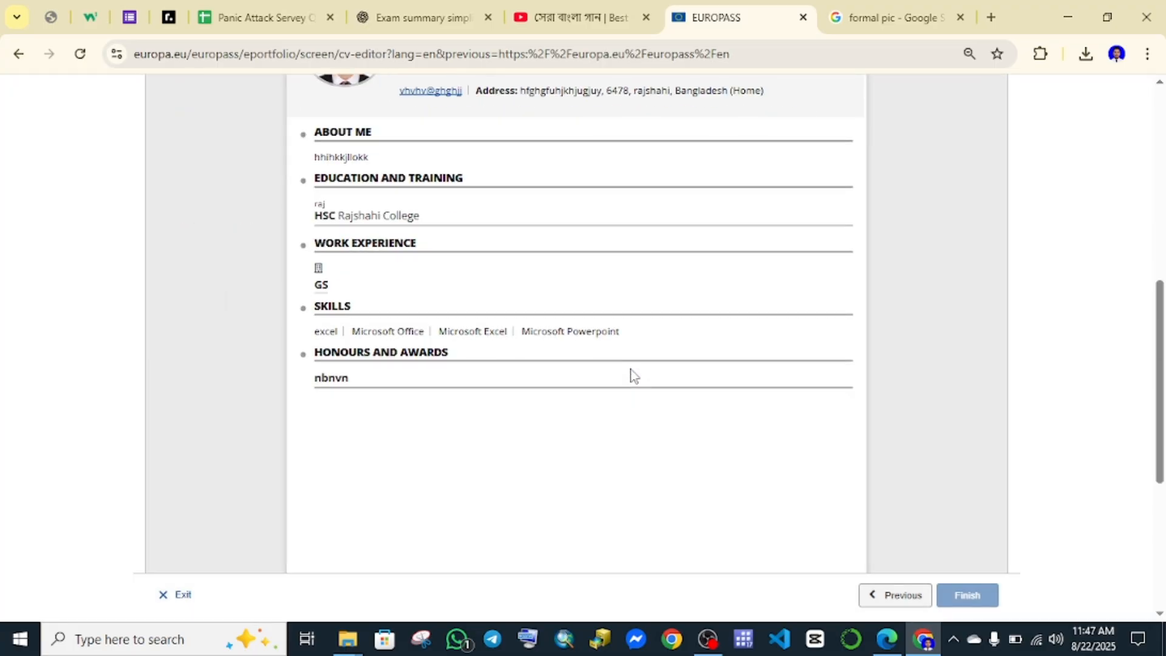
scroll(631, 374, "up", 4)
scroll(631, 373, "down", 3)
scroll(629, 372, "up", 5)
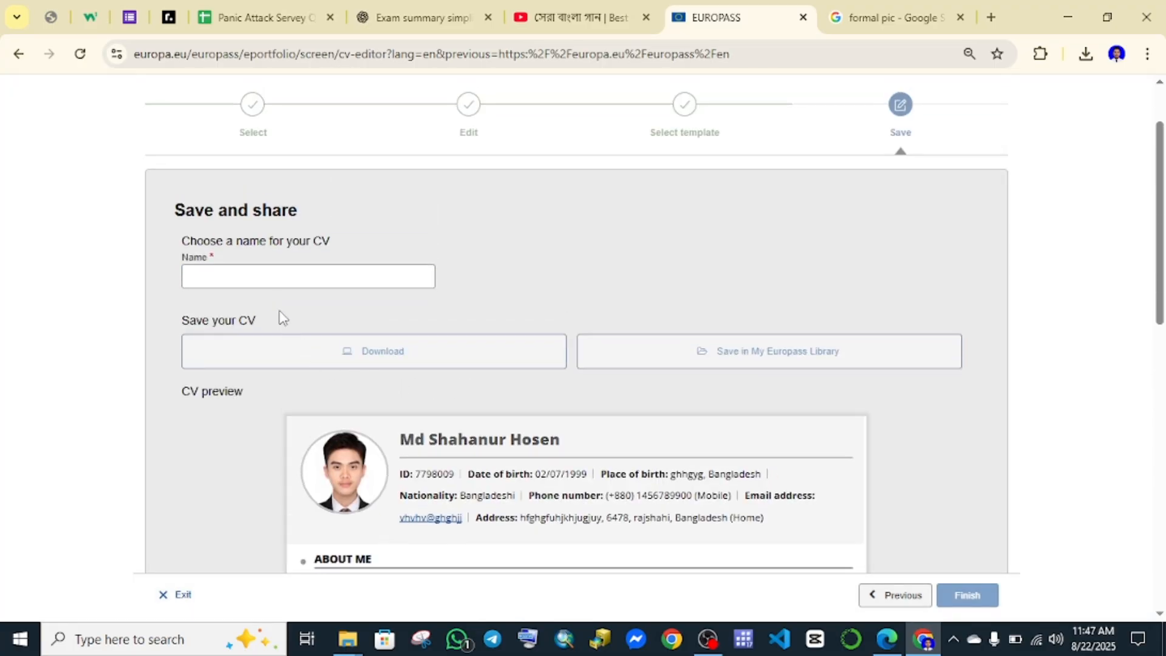
left_click(253, 273)
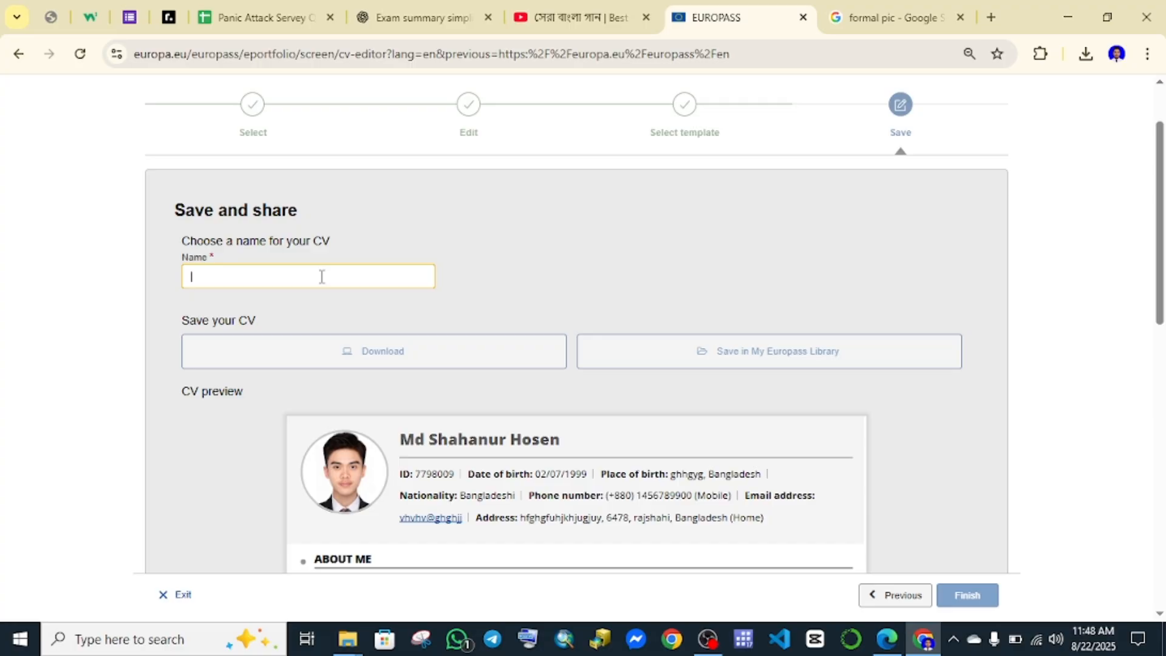
type("s")
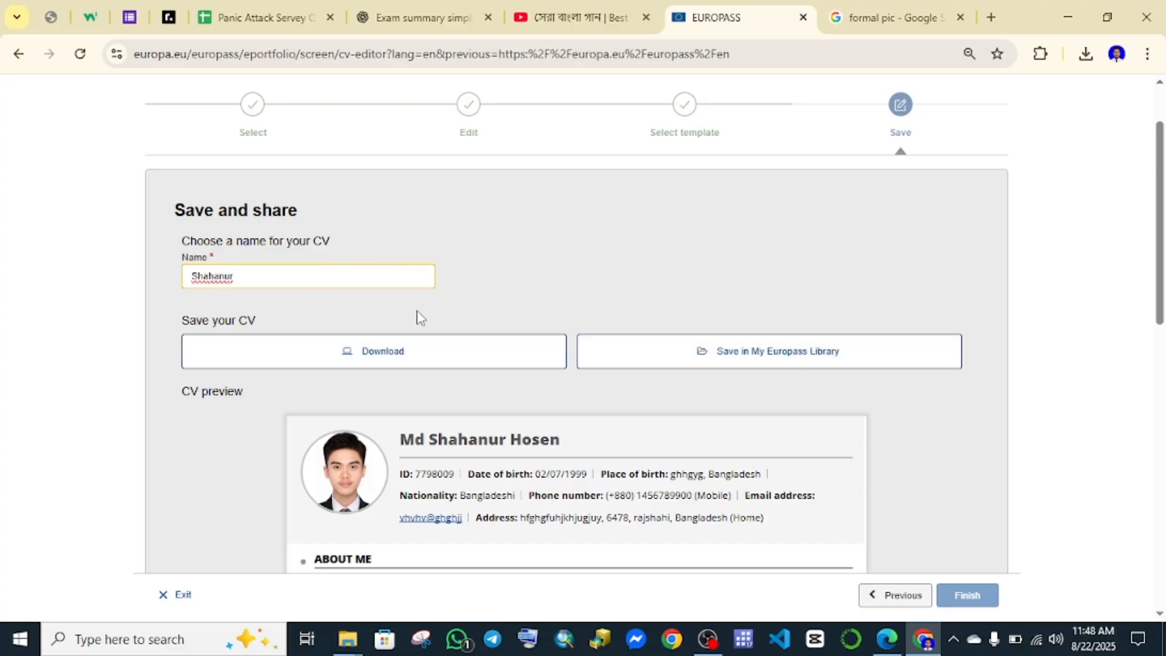
Download the CV as a PDF and show it in the Downloads folder.
scroll(416, 317, "down", 3)
left_click(400, 193)
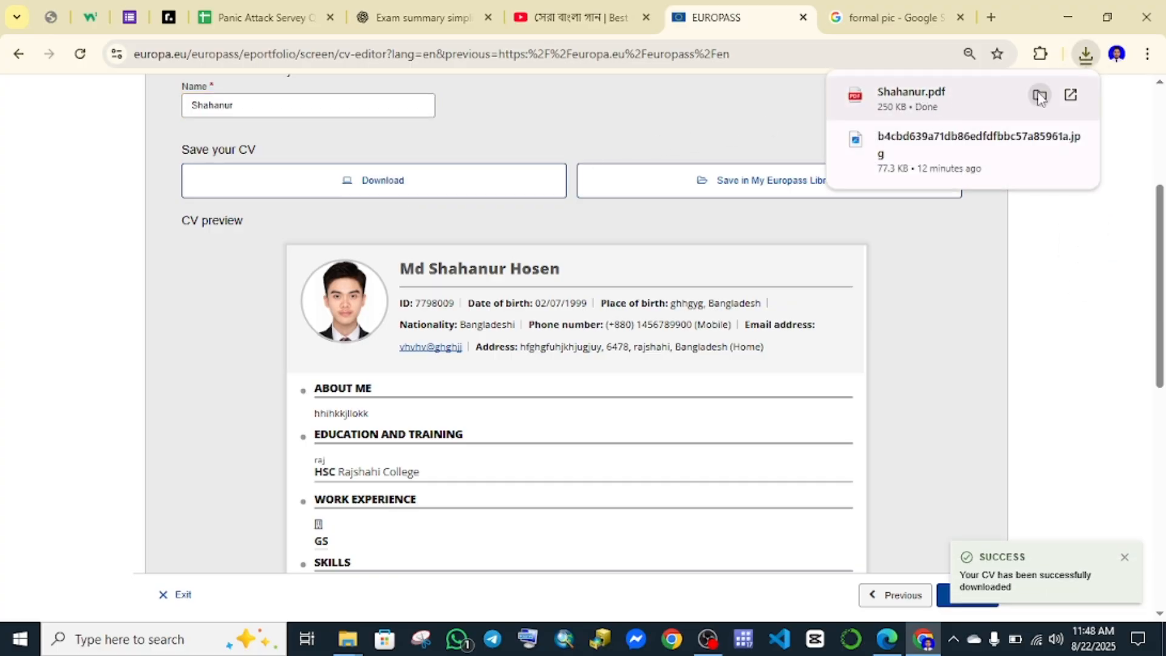
left_click(1040, 96)
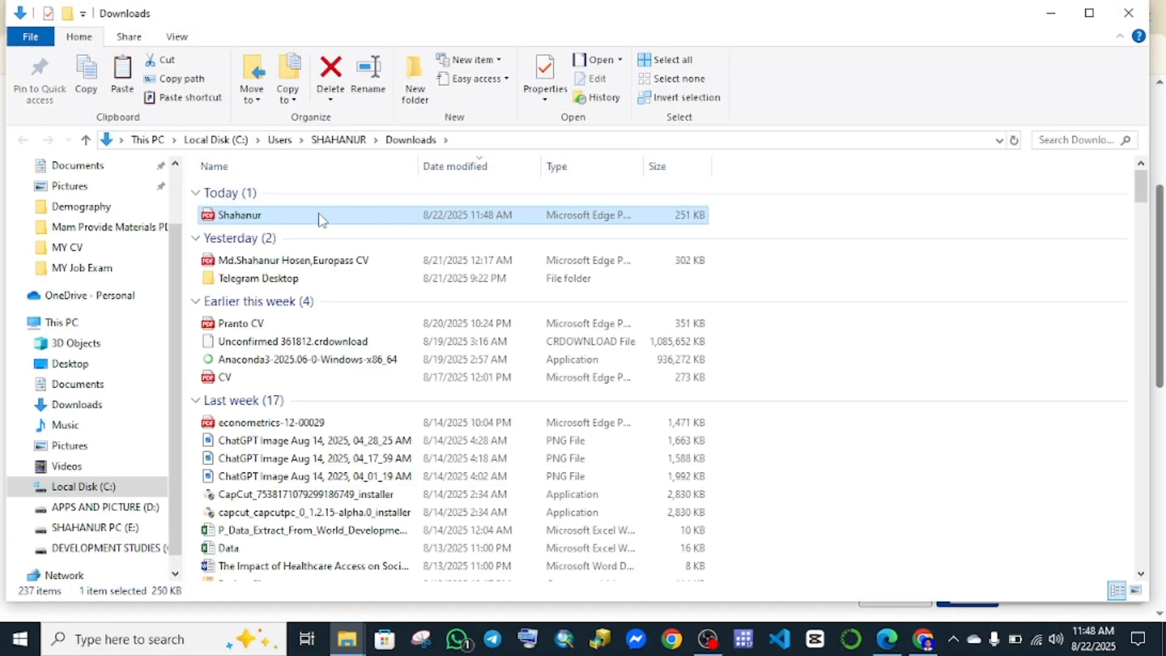
Move the downloaded CV PDF from Downloads into Desktop > CV making.
right_click(320, 218)
left_click(334, 503)
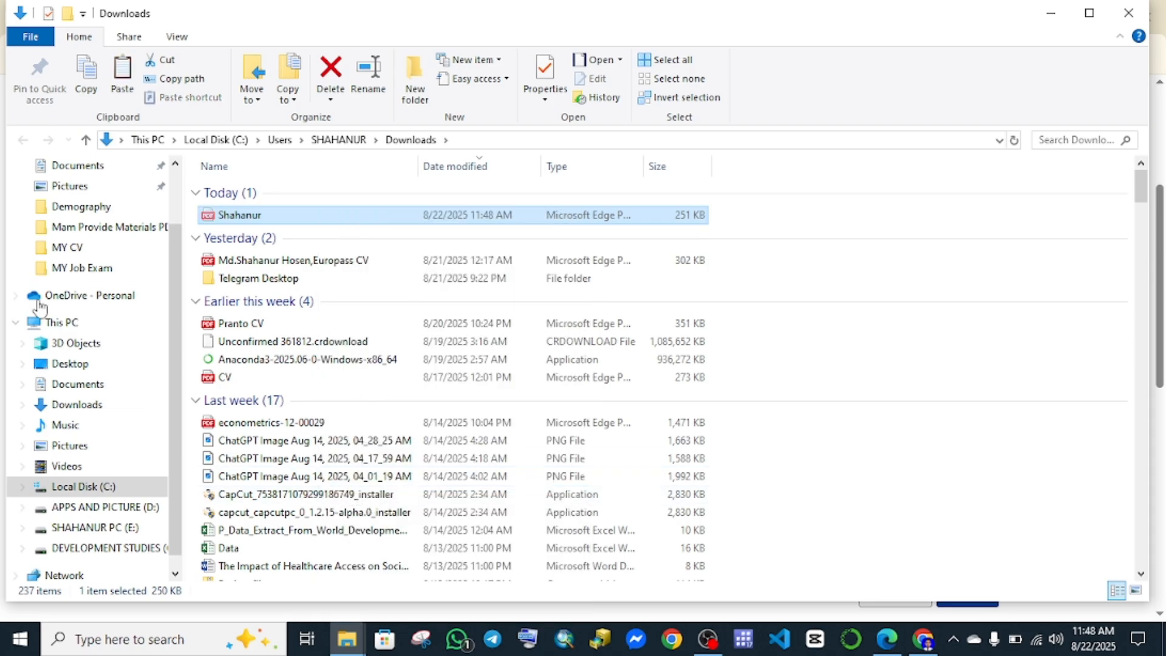
scroll(41, 307, "up", 2)
left_click(55, 200)
left_click(271, 203)
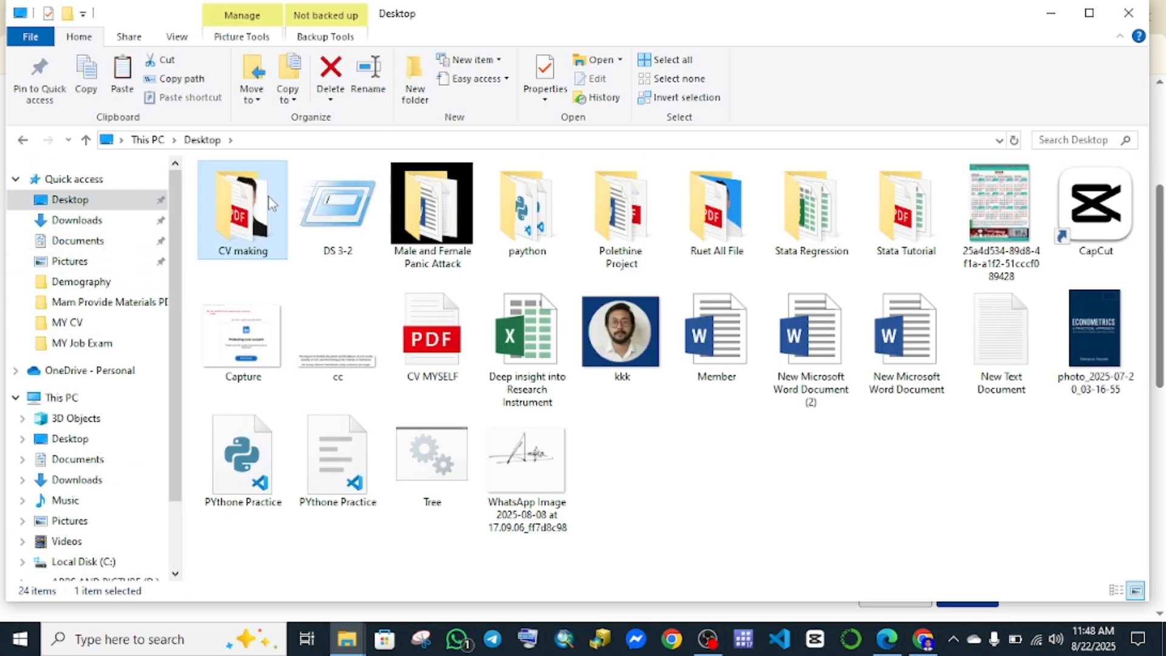
double_click(271, 204)
right_click(316, 338)
left_click(356, 457)
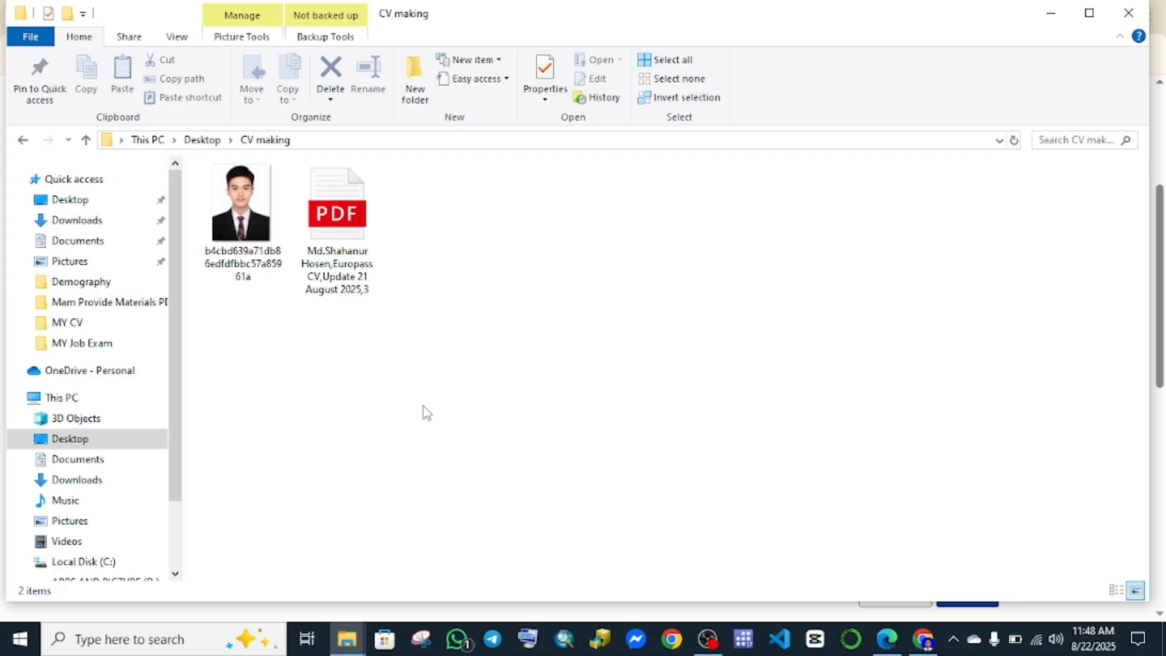
Delete the older Europass CV PDF and switch back to the Europass editor.
left_click(337, 209)
right_click(338, 208)
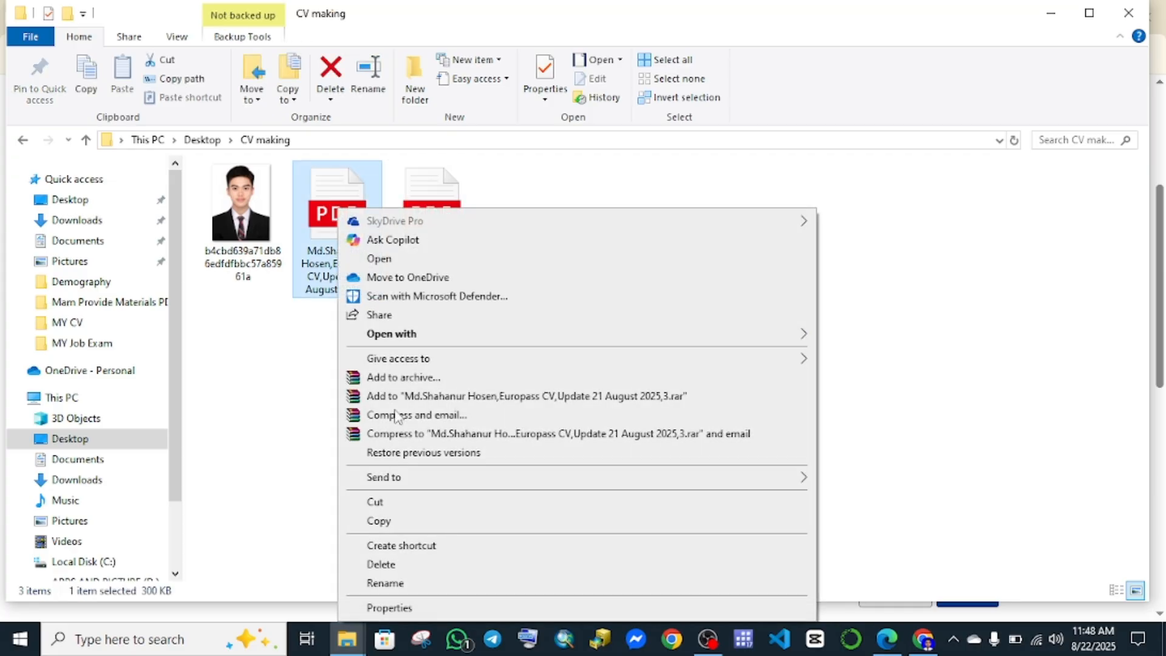
left_click(382, 565)
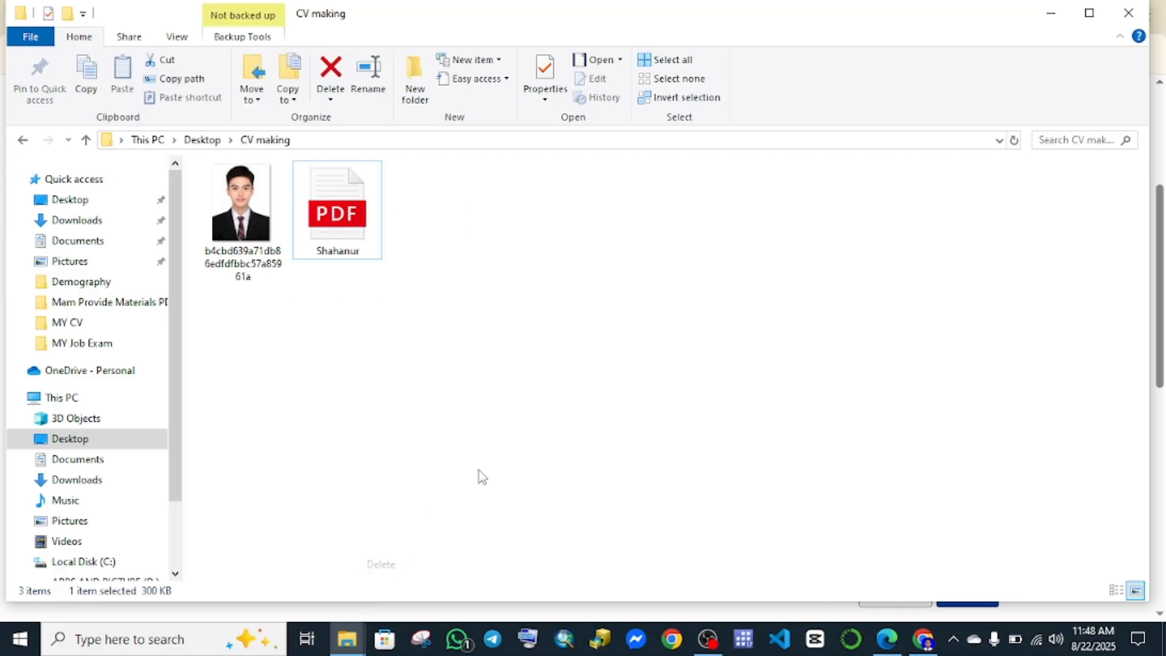
left_click(512, 282)
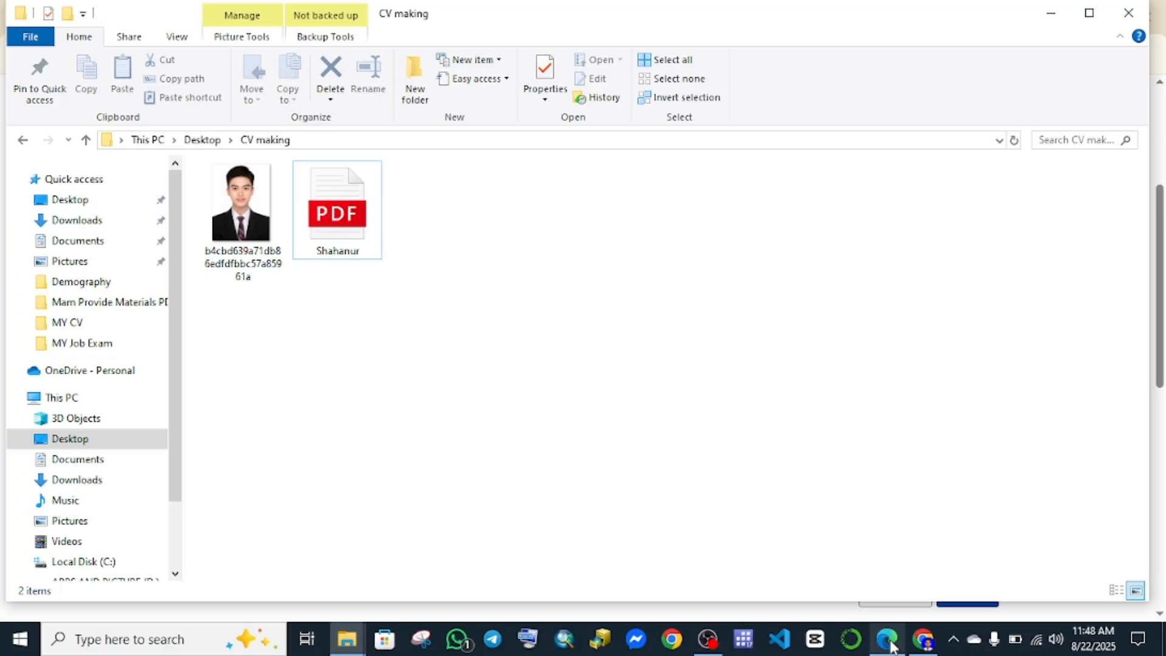
left_click(924, 639)
Scroll down to Europass tools and launch 'Create your Europass CV'.
scroll(574, 347, "up", 2)
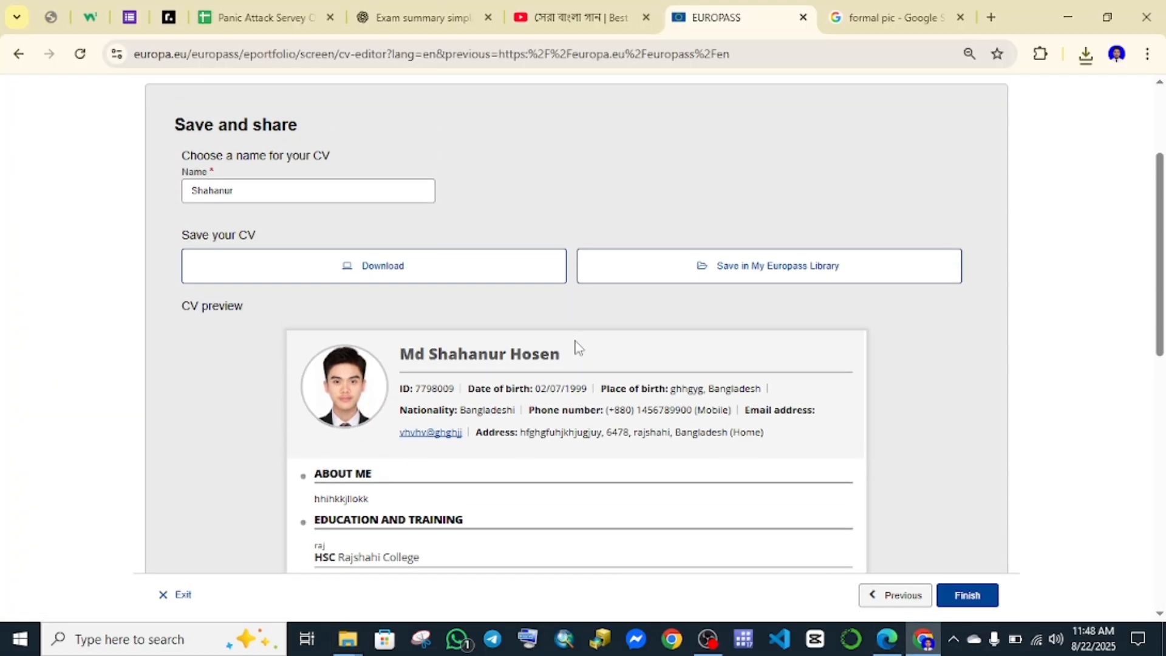
scroll(559, 385, "down", 1)
scroll(445, 307, "up", 2)
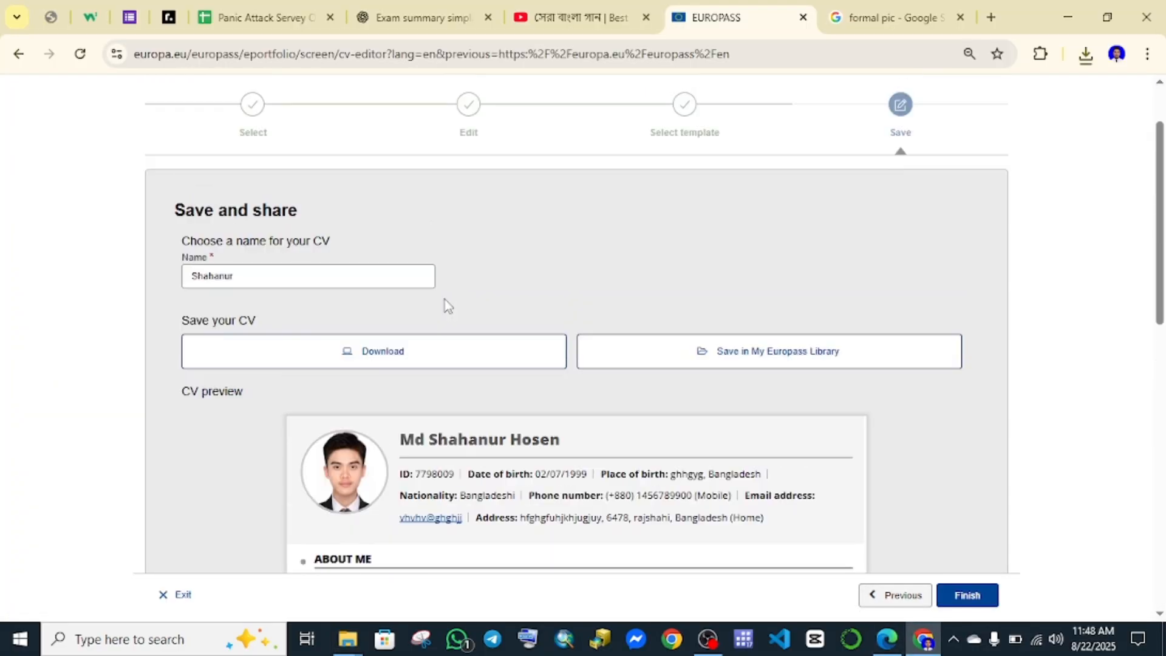
scroll(445, 307, "down", 3)
scroll(446, 307, "up", 3)
scroll(846, 526, "down", 8)
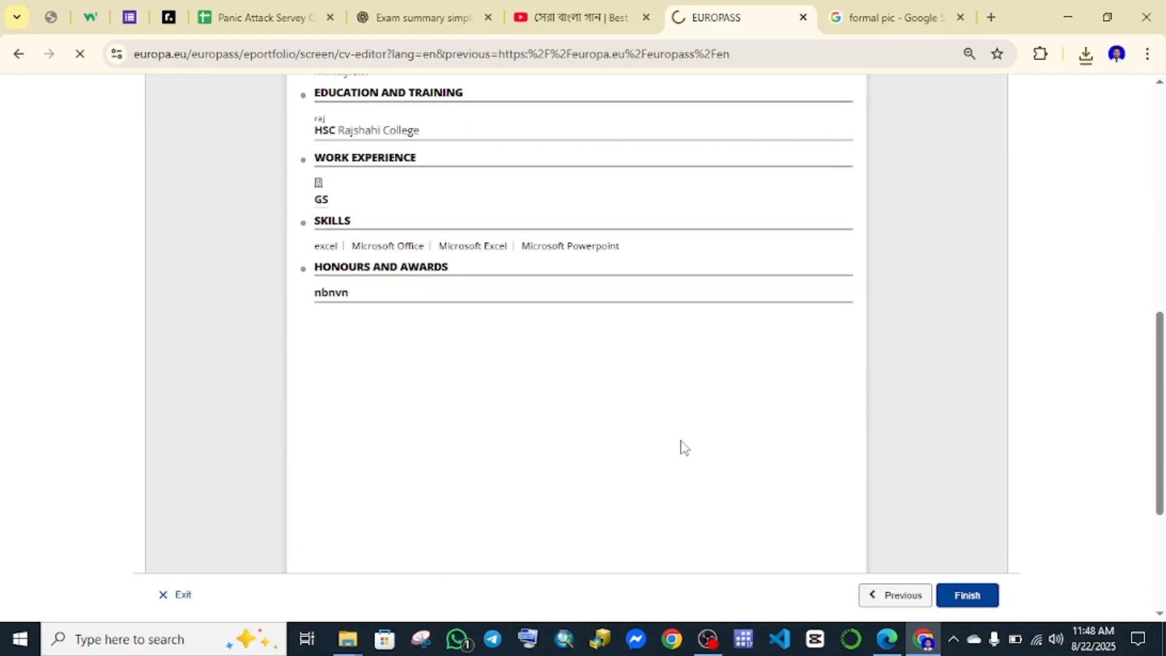
scroll(672, 414, "down", 3)
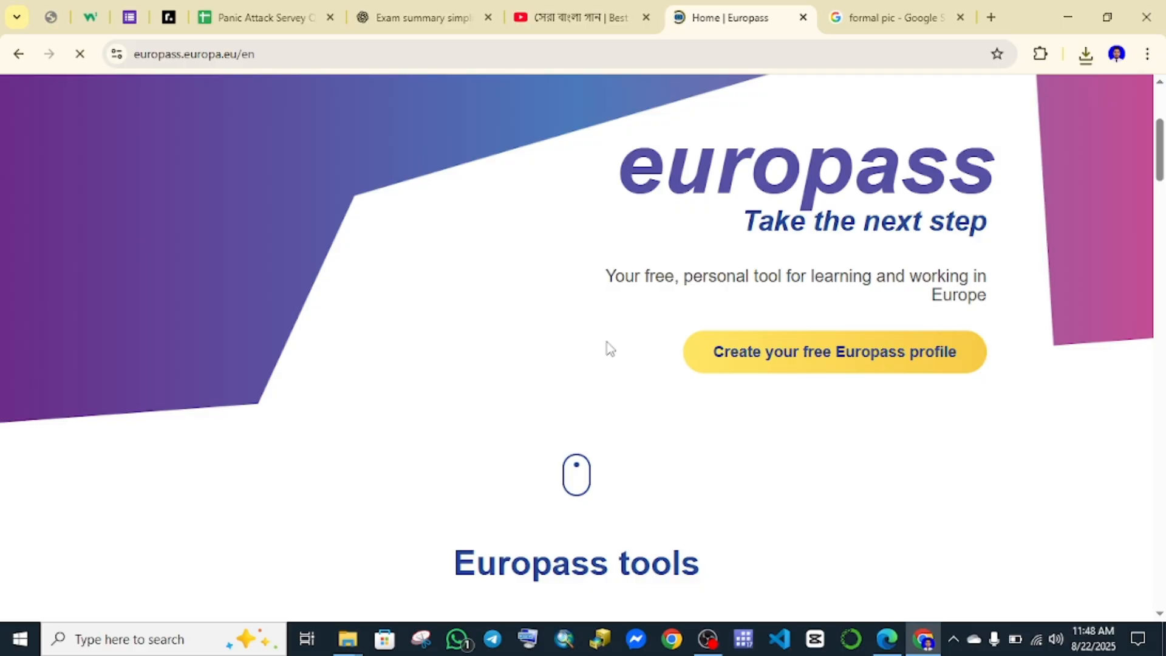
scroll(583, 337, "down", 3)
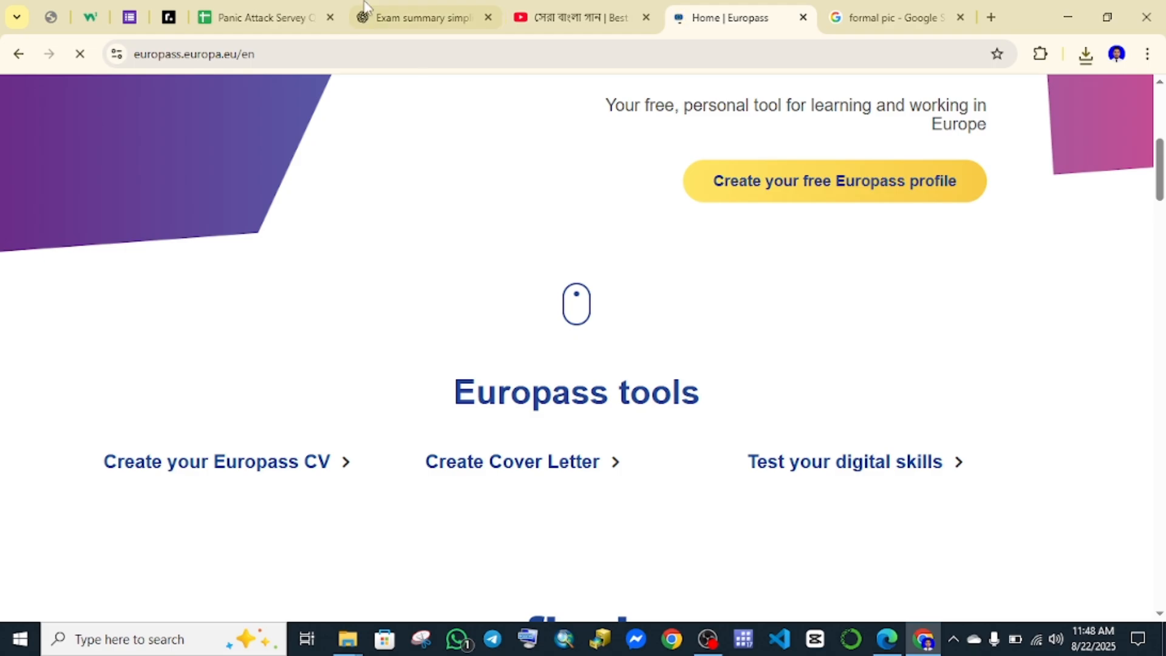
left_click(236, 476)
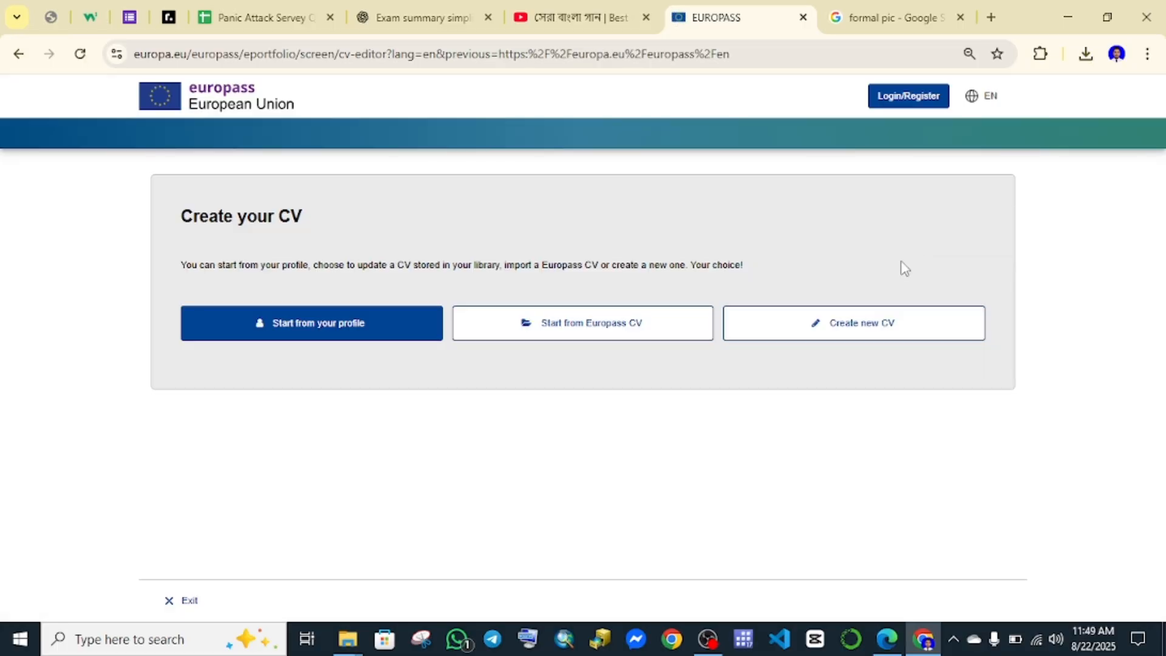
Import the downloaded CV PDF via 'Start from Europass CV' and review its loaded sections.
left_click(591, 330)
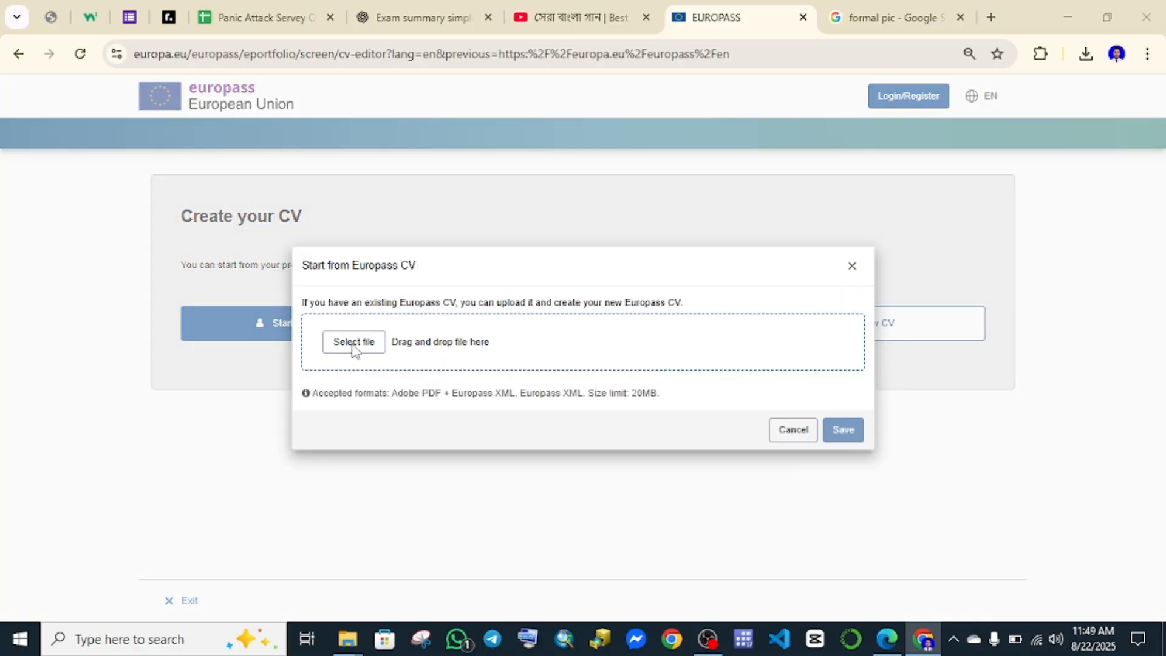
left_click(355, 343)
left_click(303, 154)
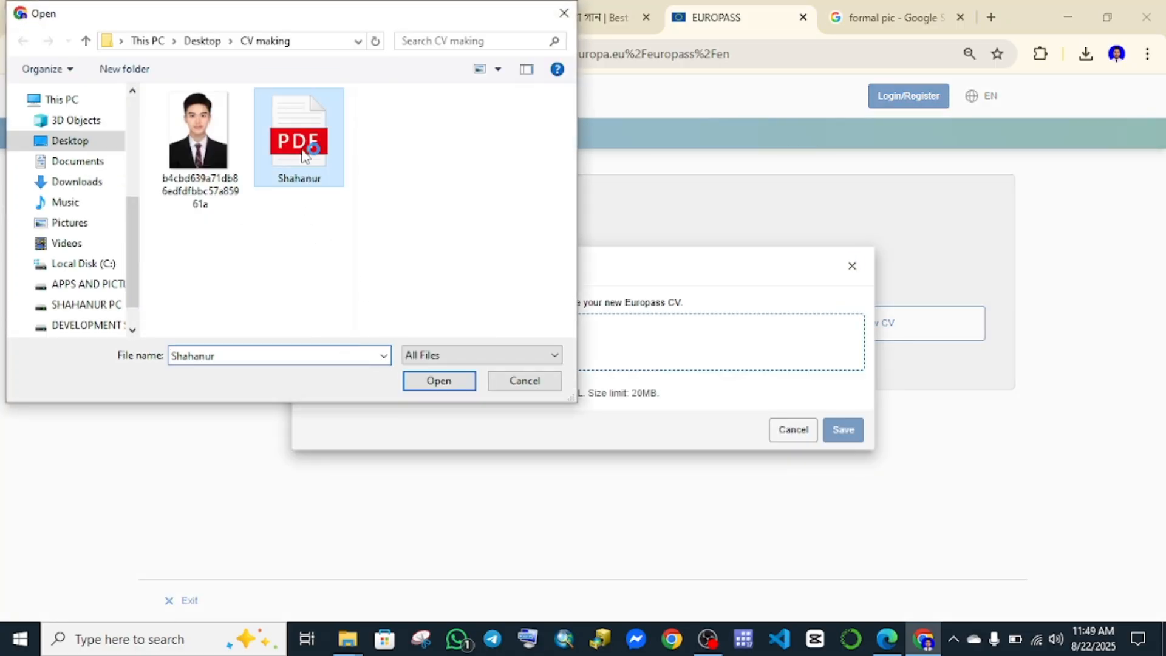
left_click(438, 383)
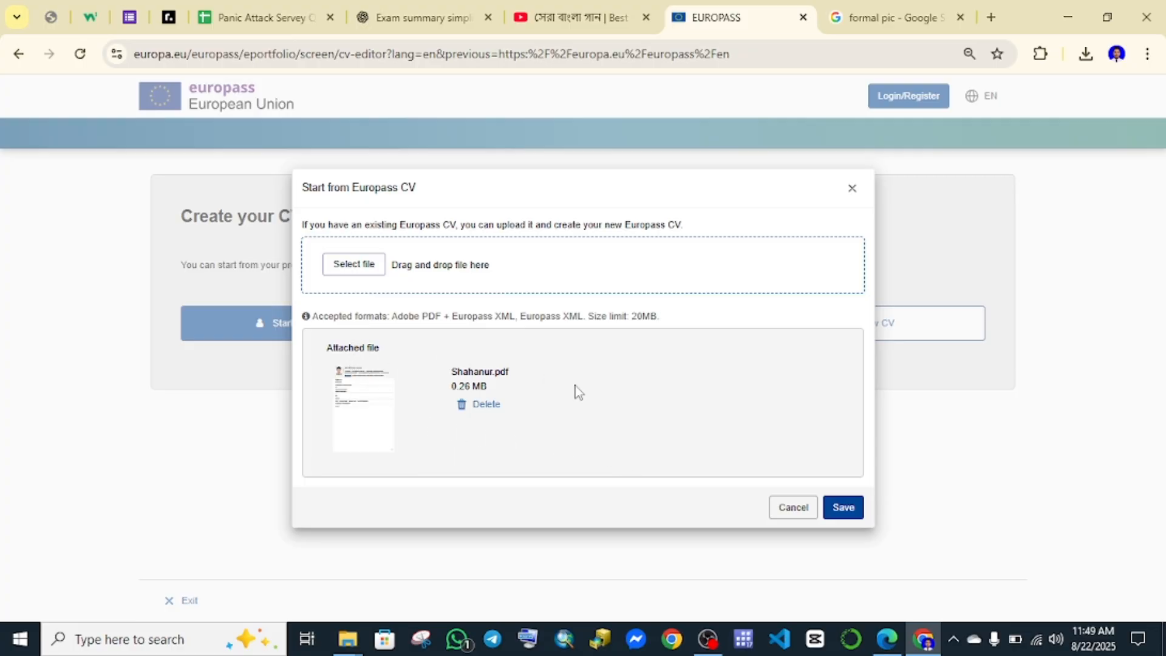
left_click(842, 507)
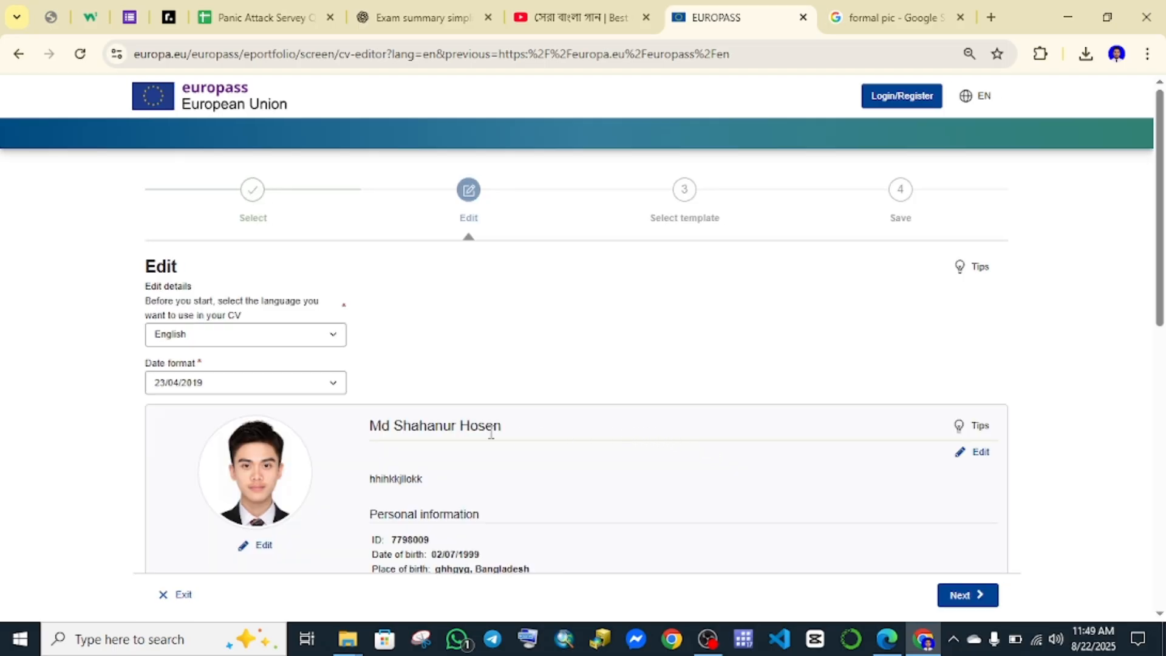
scroll(492, 433, "down", 6)
scroll(474, 346, "up", 3)
scroll(453, 352, "down", 6)
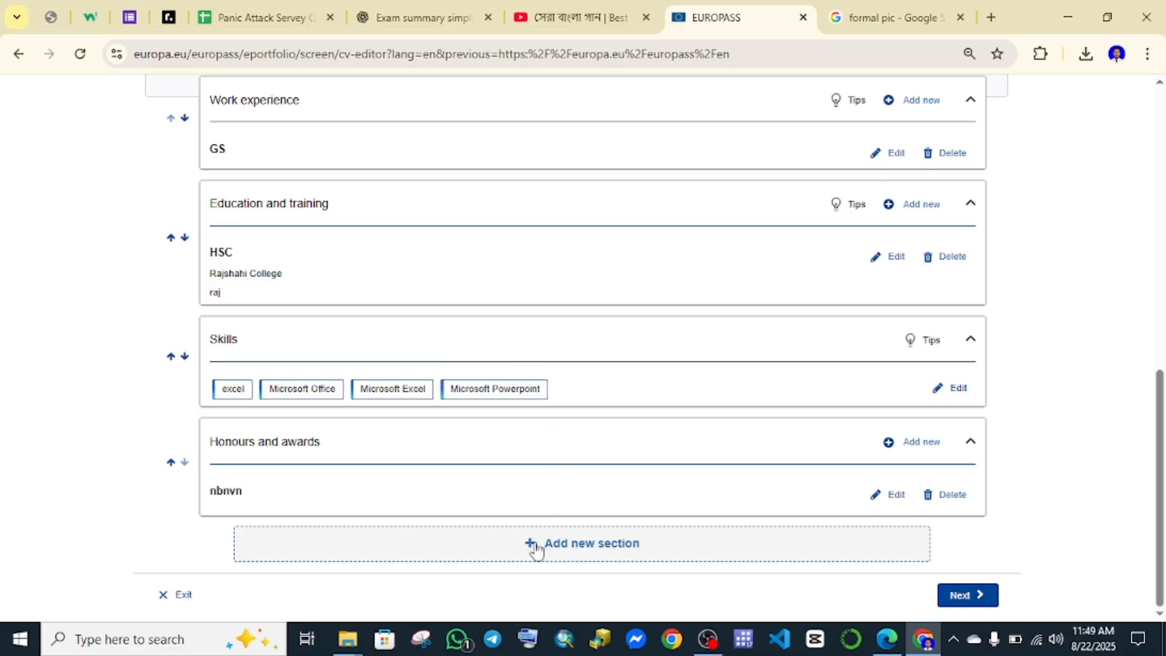
scroll(425, 468, "up", 1)
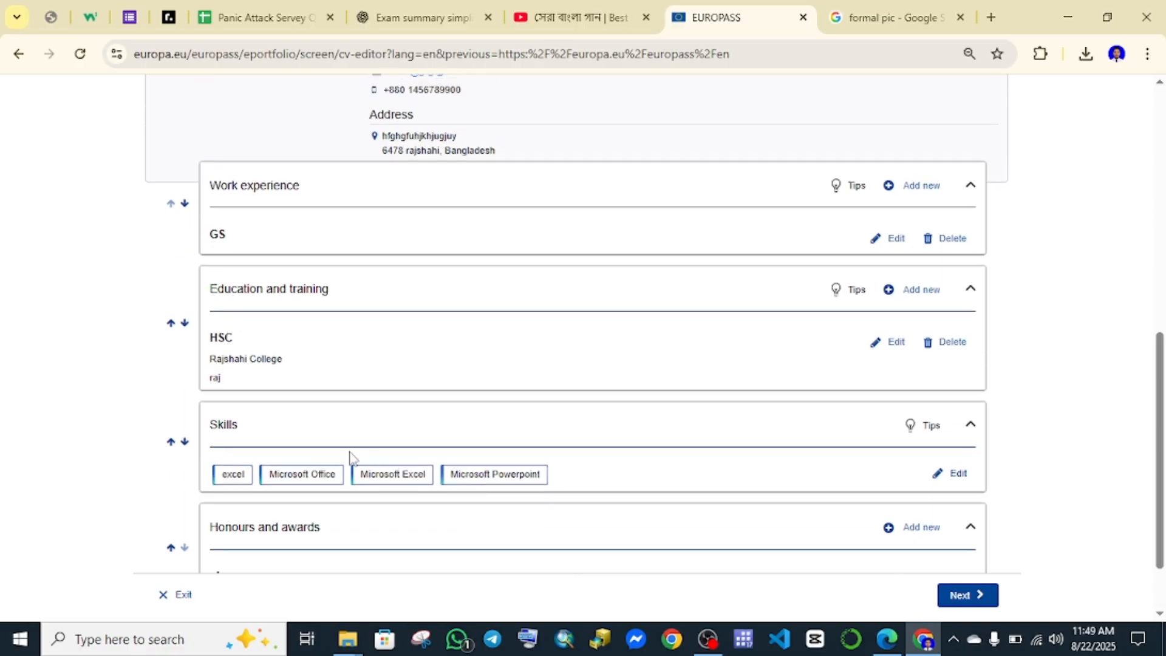
scroll(565, 444, "down", 1)
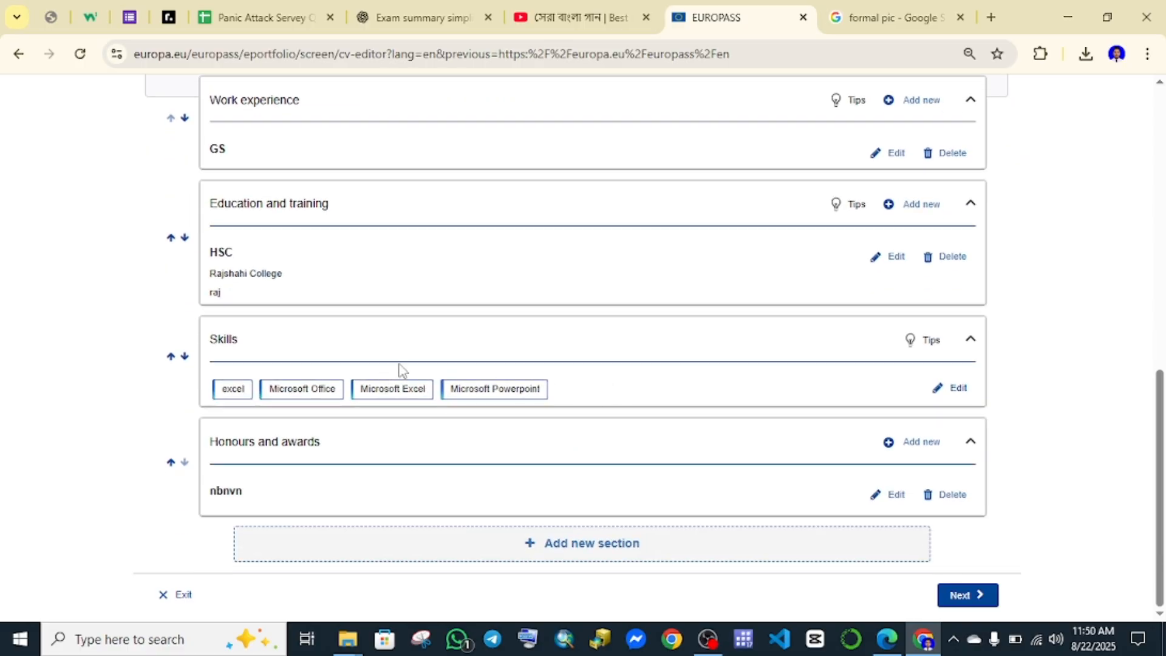
scroll(484, 385, "up", 6)
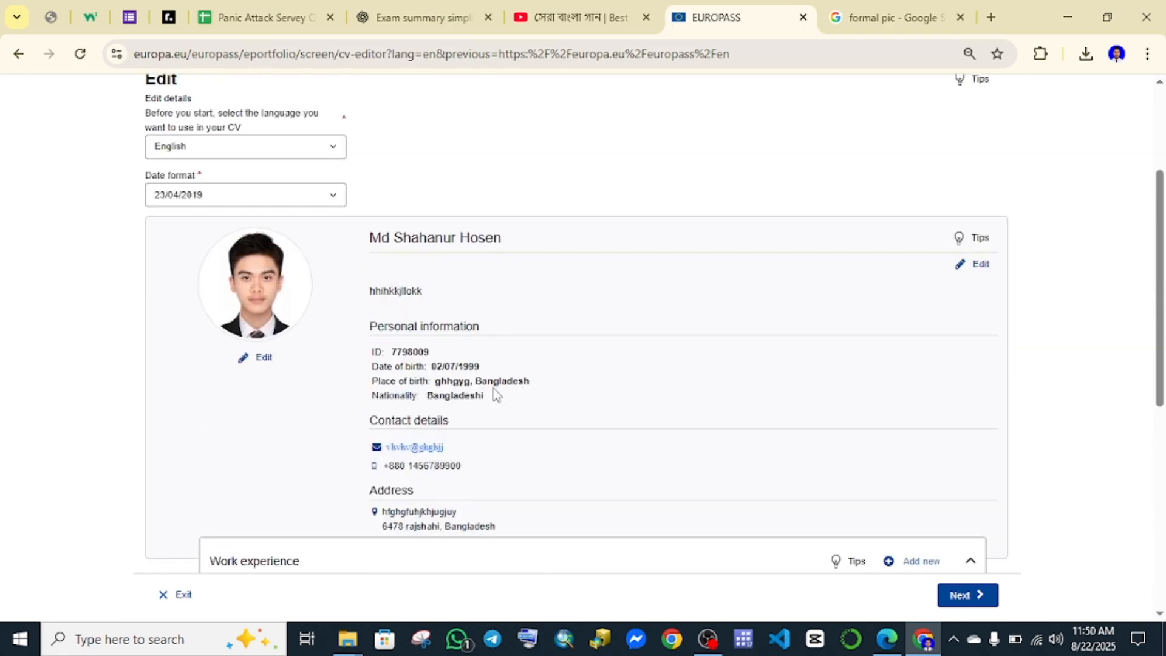
scroll(495, 393, "down", 6)
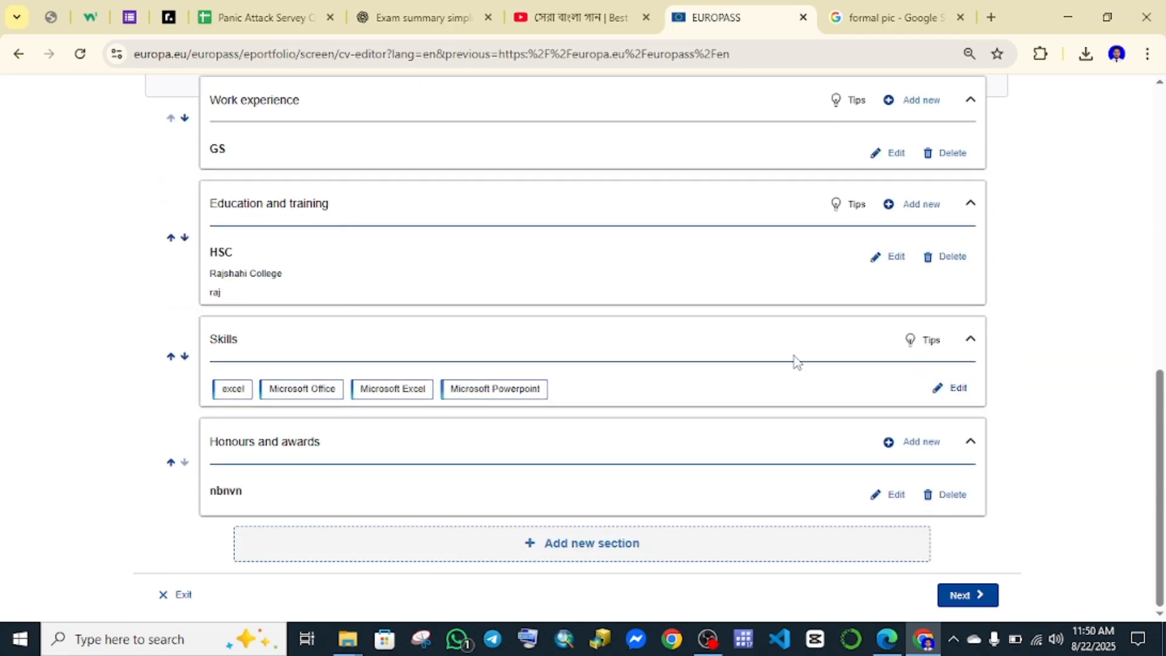
Add gis to the Skills section after Microsoft Powerpoint and save.
left_click(963, 392)
scroll(617, 391, "down", 2)
scroll(513, 367, "up", 3)
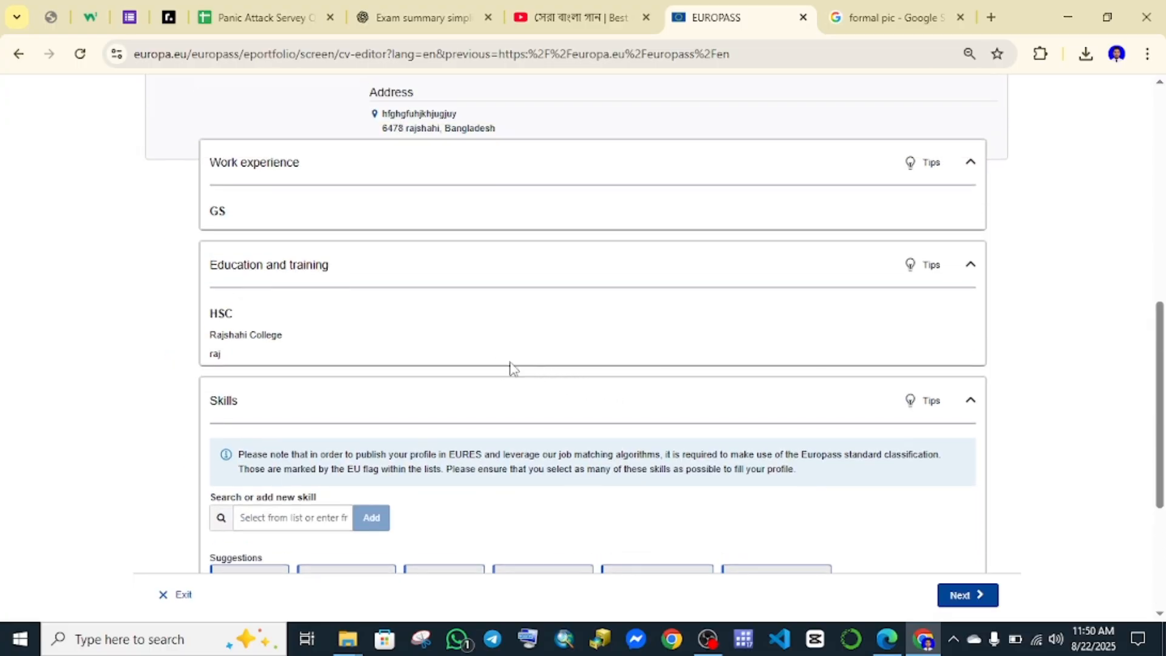
scroll(492, 364, "down", 3)
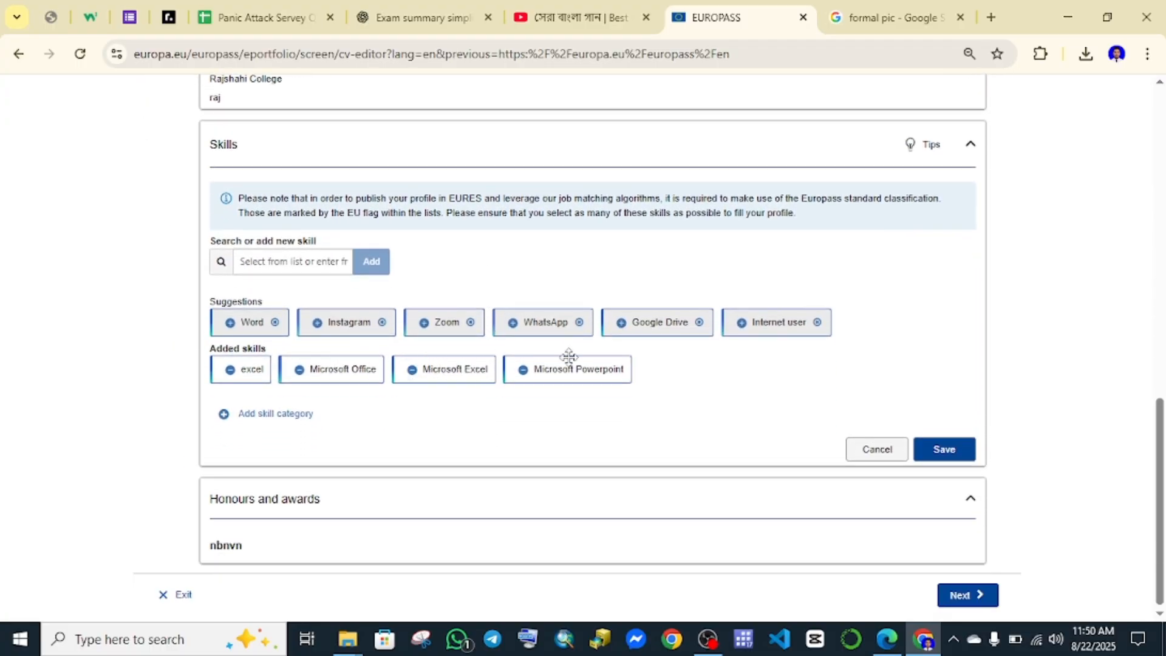
left_click(322, 262)
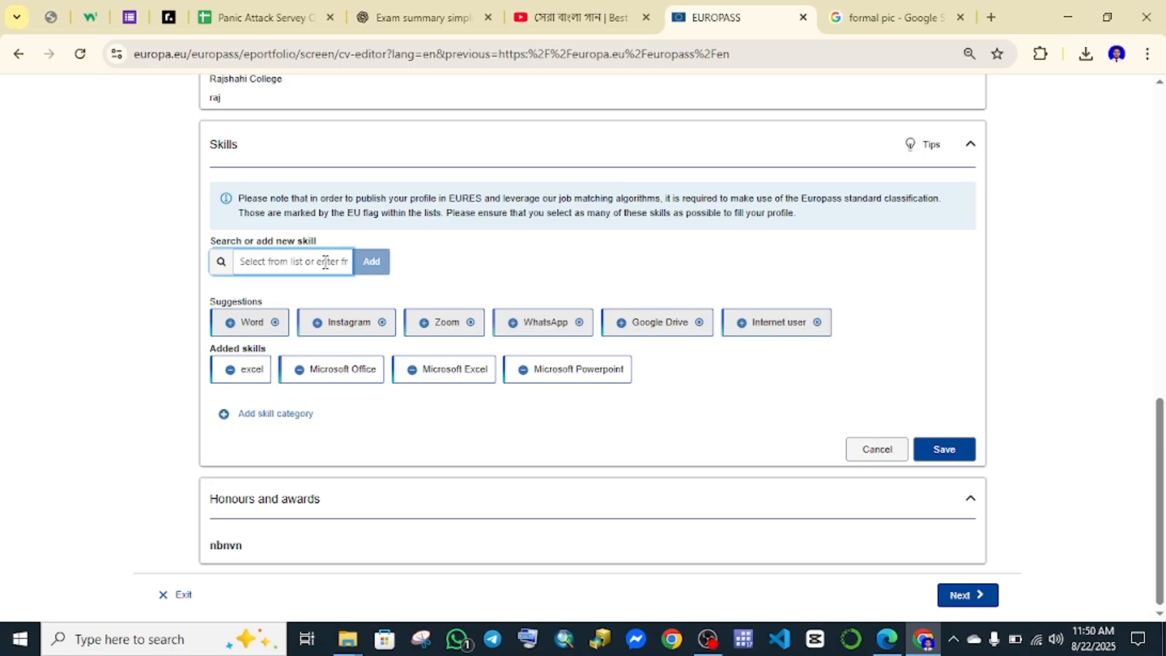
type("c")
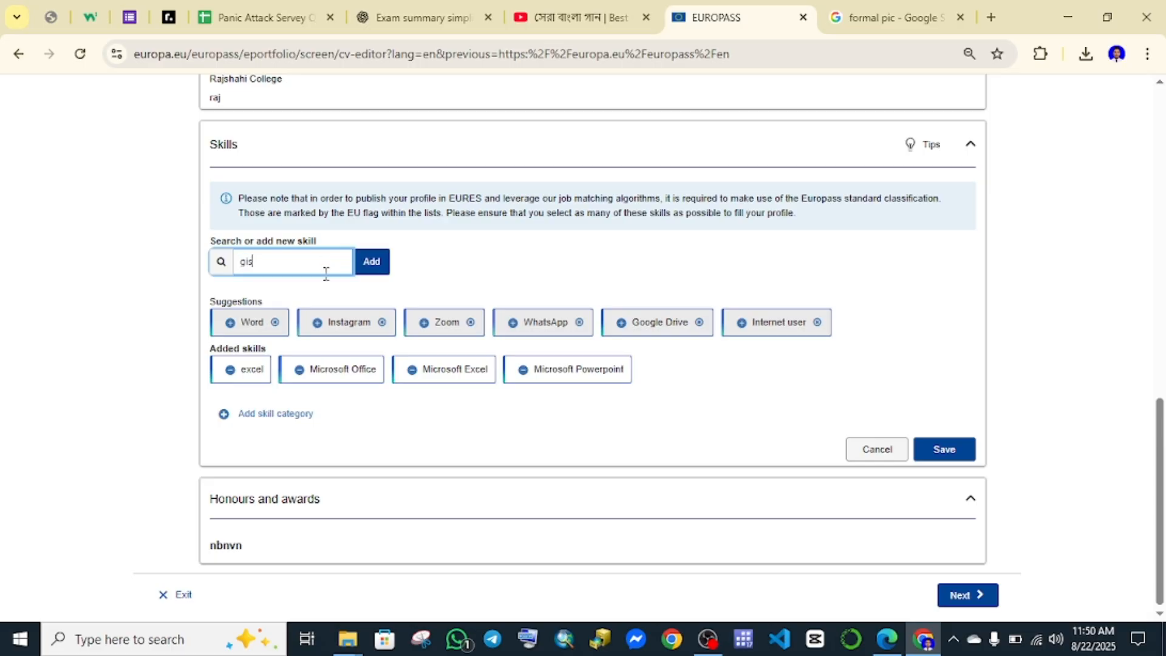
left_click(372, 266)
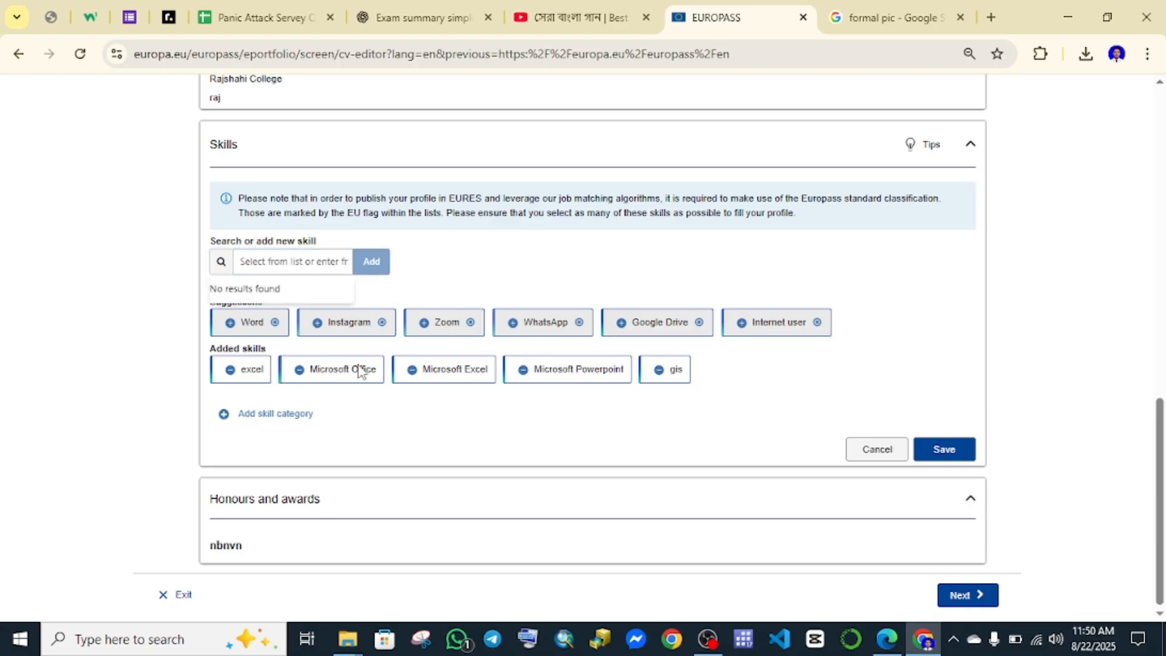
left_click(946, 453)
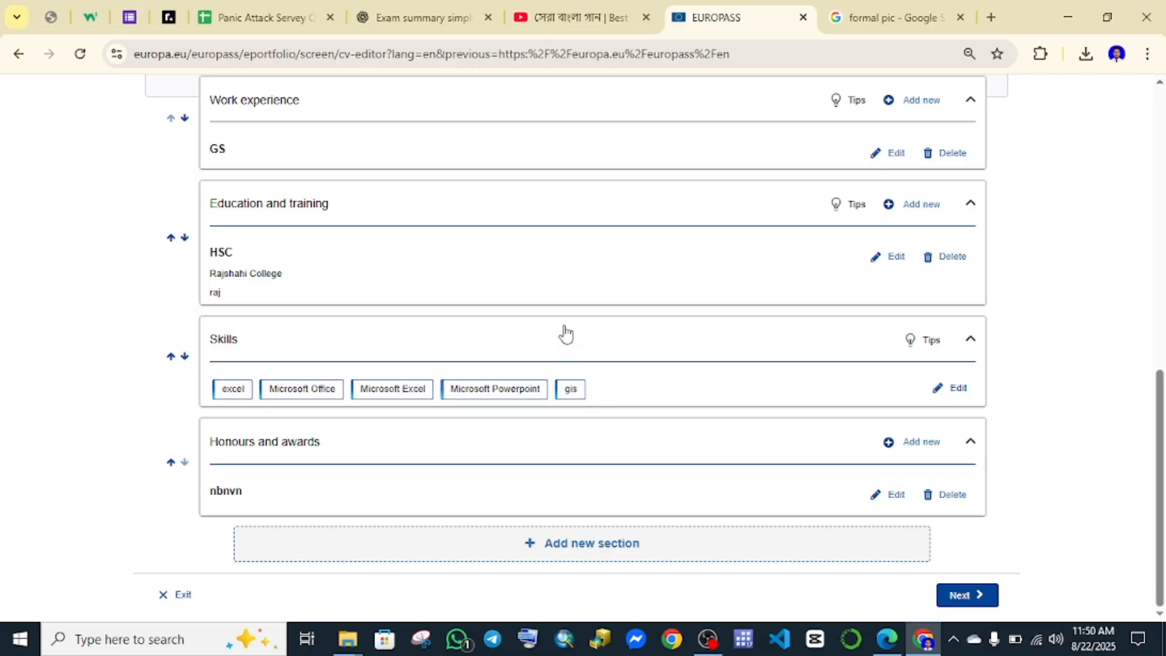
Add an Education and training entry titled 'ssc' and save it below the HSC entry.
scroll(799, 371, "up", 1)
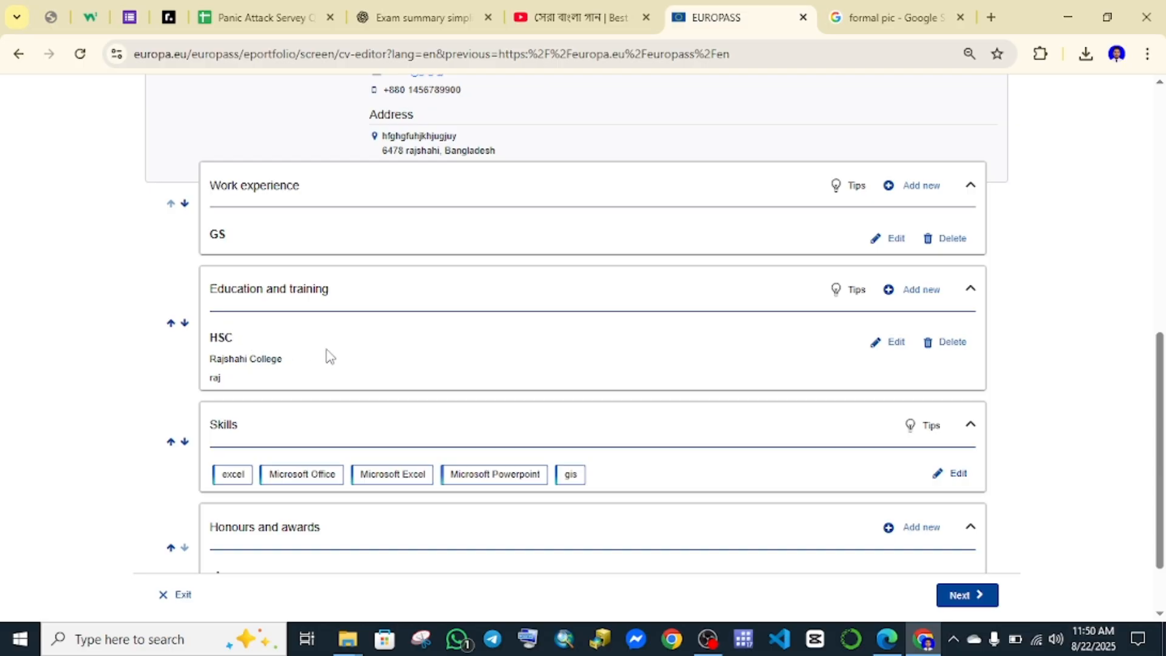
left_click(923, 291)
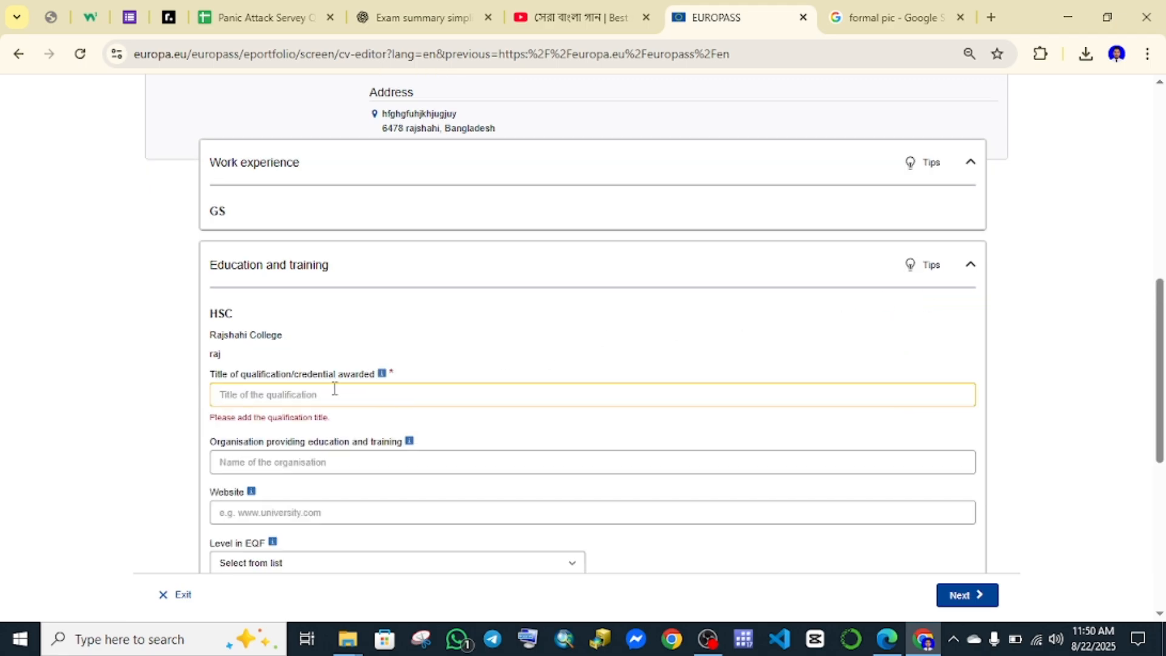
scroll(334, 388, "down", 3)
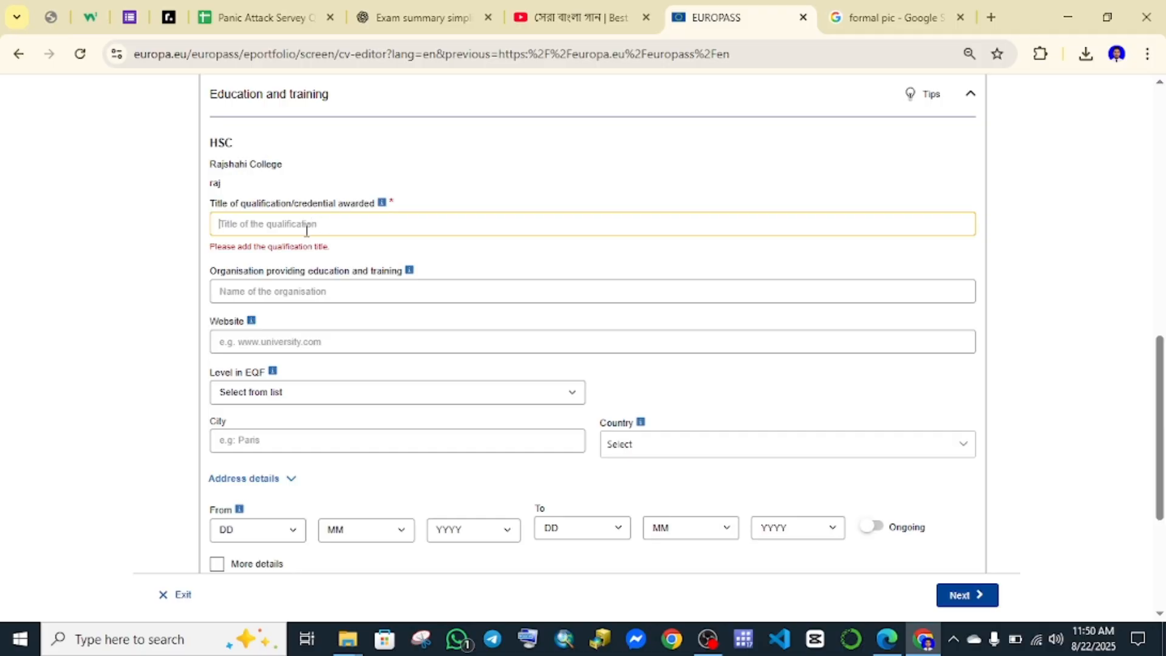
left_click(268, 288)
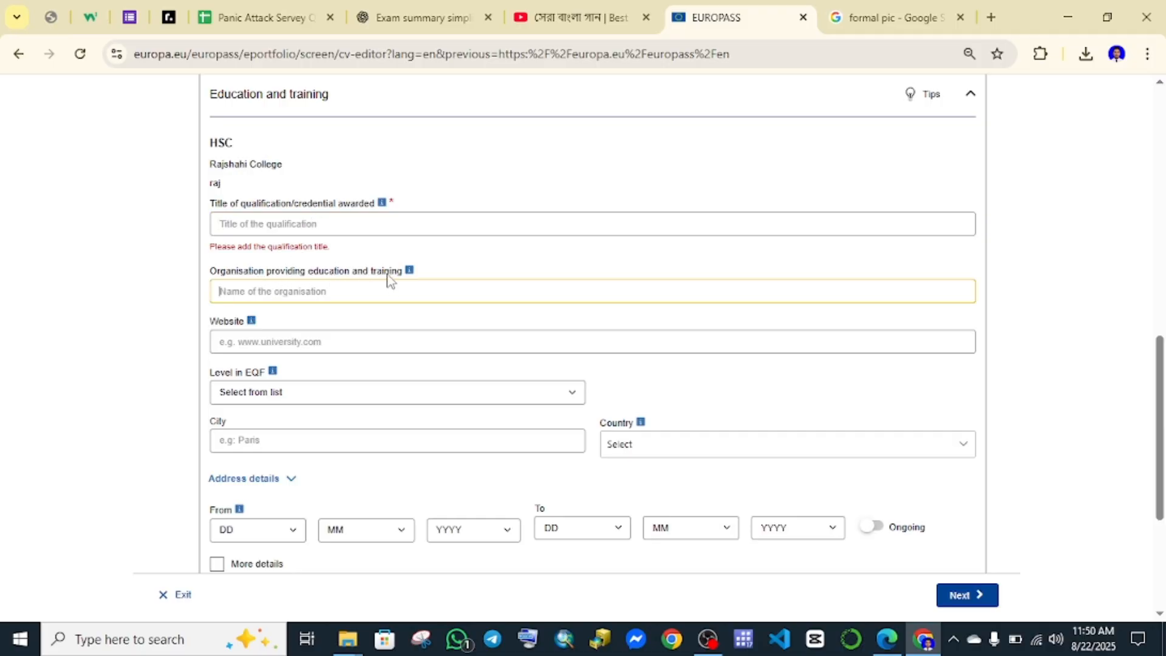
scroll(318, 342, "down", 4)
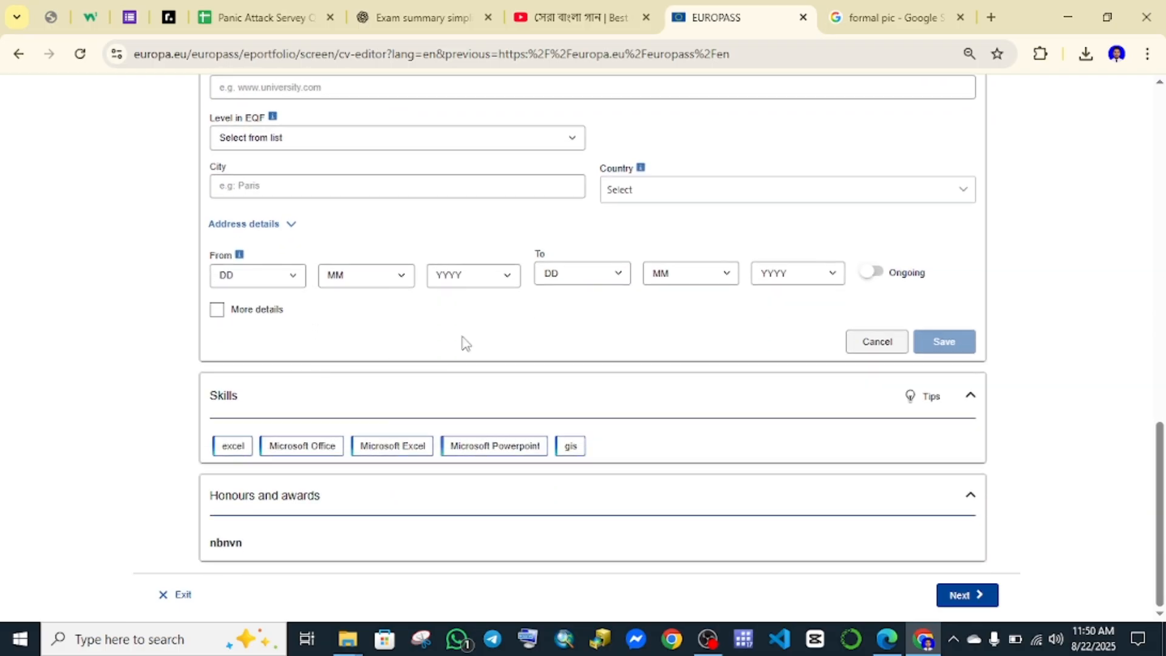
scroll(741, 383, "up", 5)
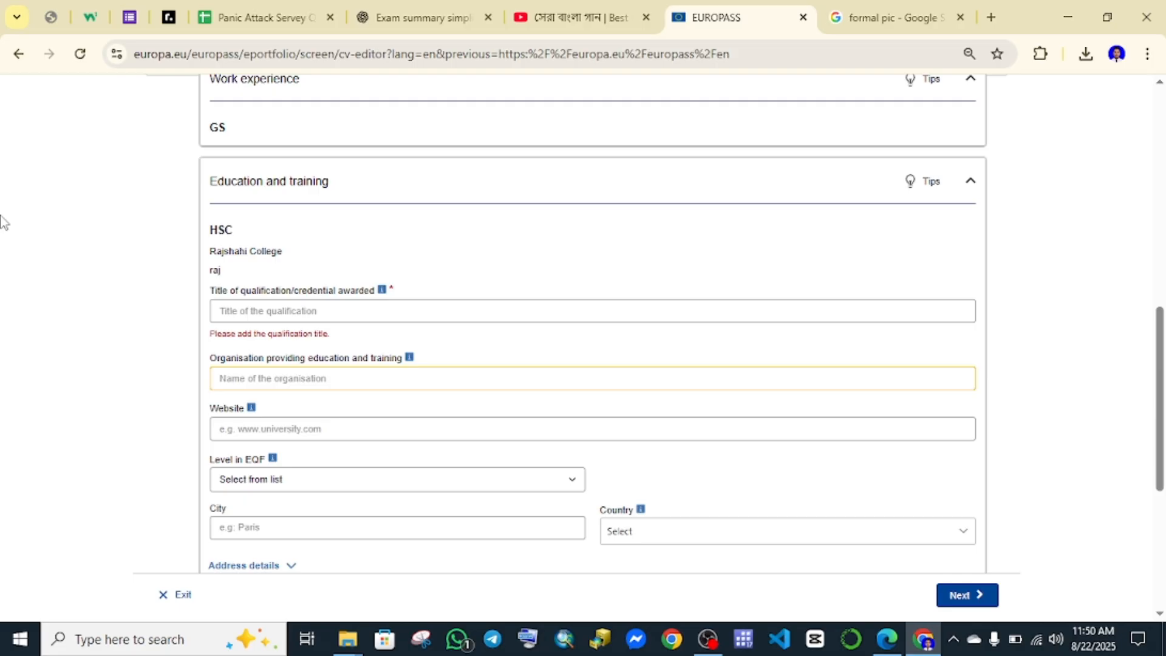
left_click(272, 308)
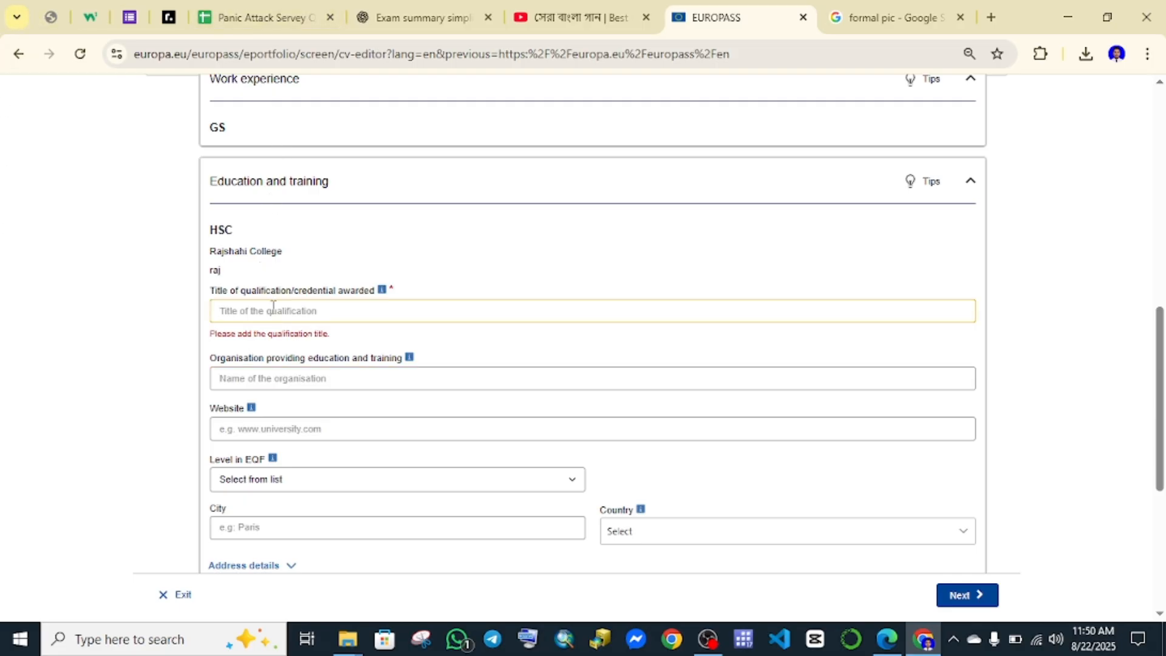
type("ssc")
scroll(416, 367, "down", 3)
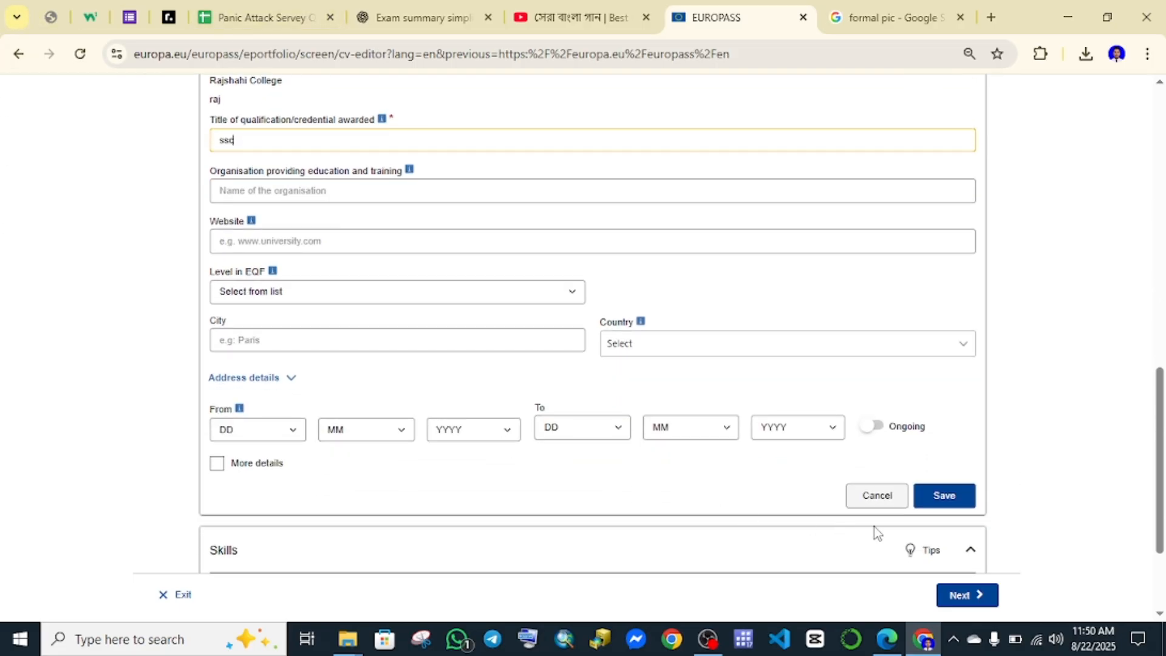
left_click(939, 495)
scroll(698, 463, "down", 1)
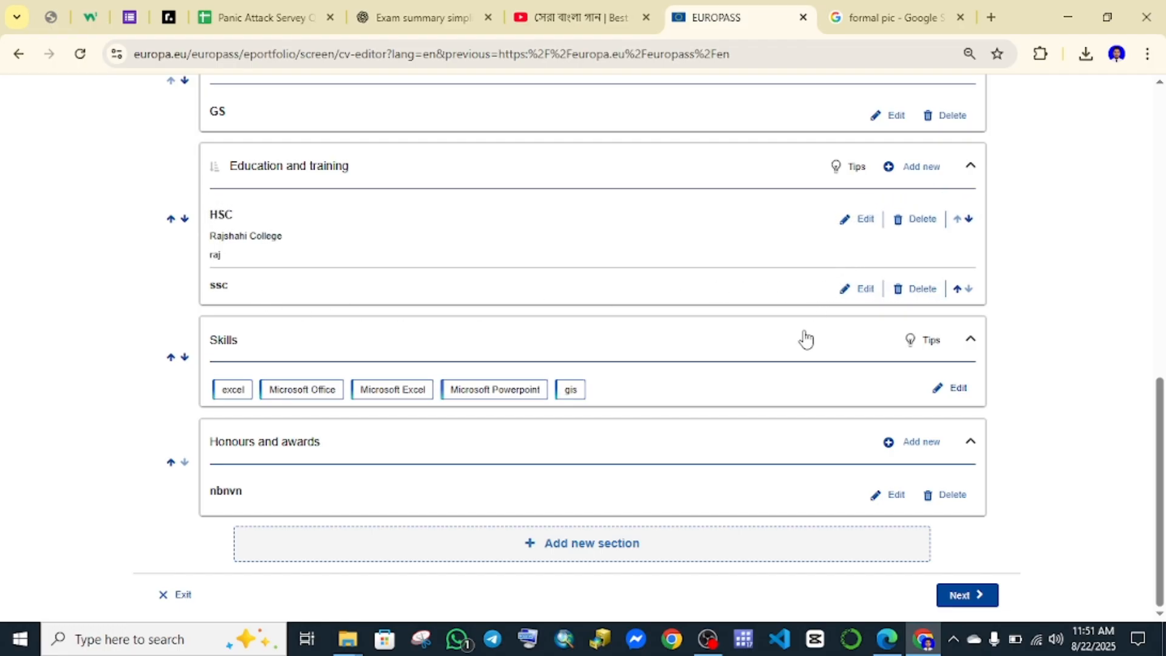
scroll(807, 412, "up", 5)
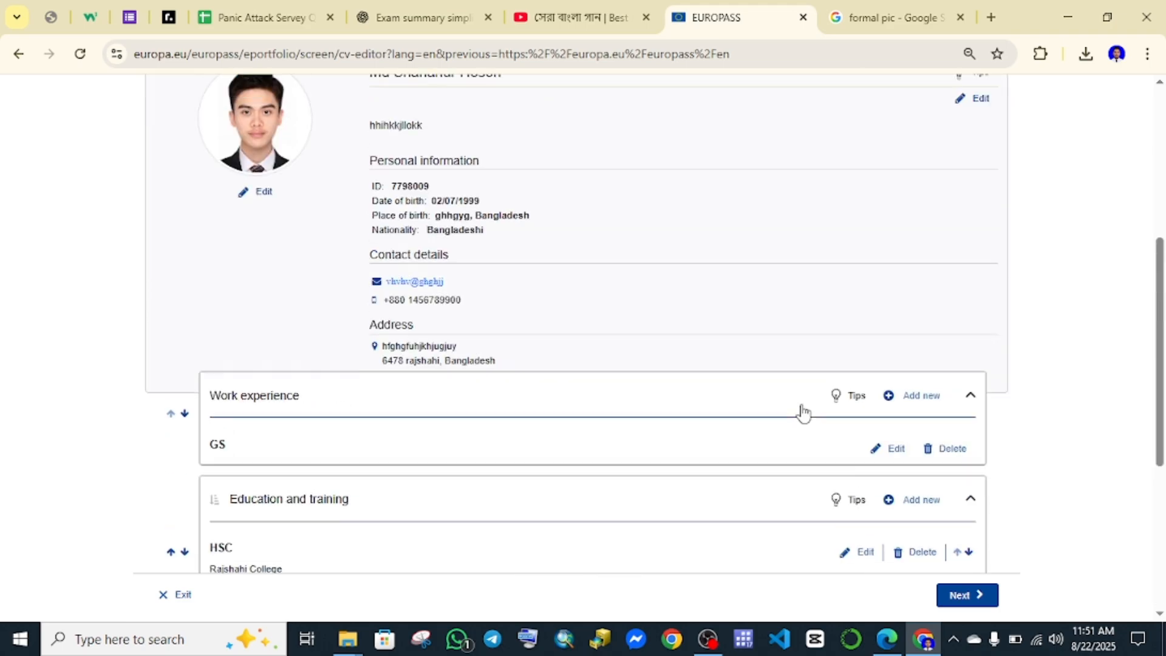
scroll(802, 411, "up", 4)
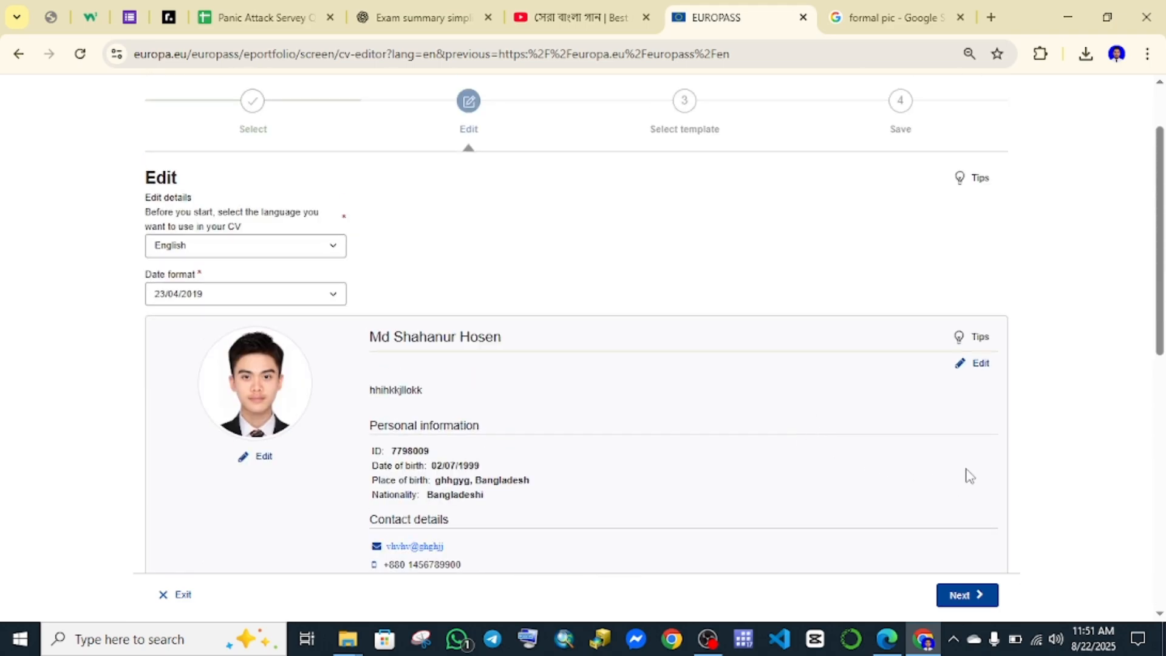